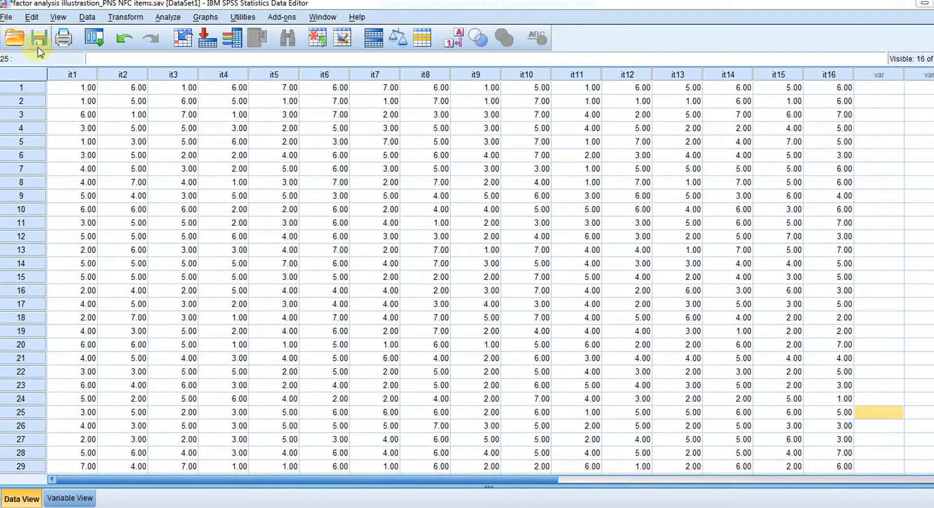
Look over the item variables from it1 to it16 in the data set
click(90, 75)
click(113, 73)
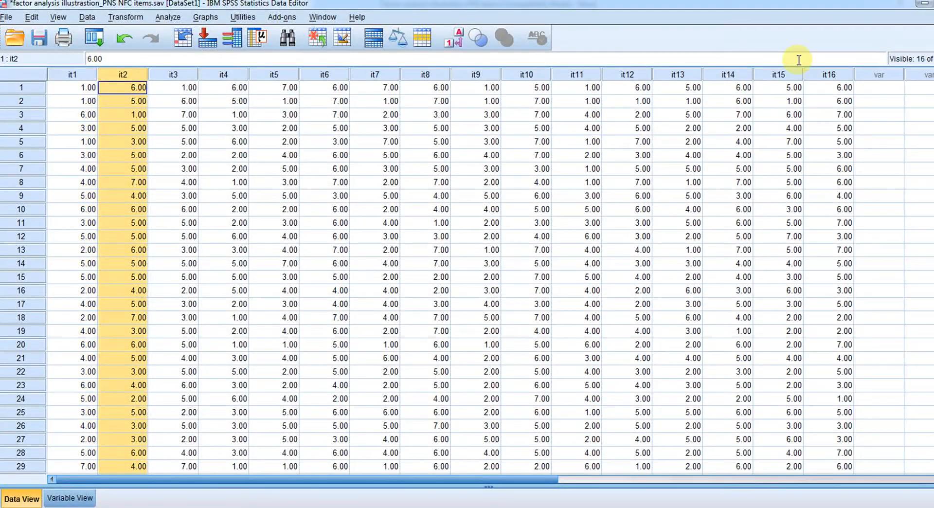
click(818, 73)
click(583, 168)
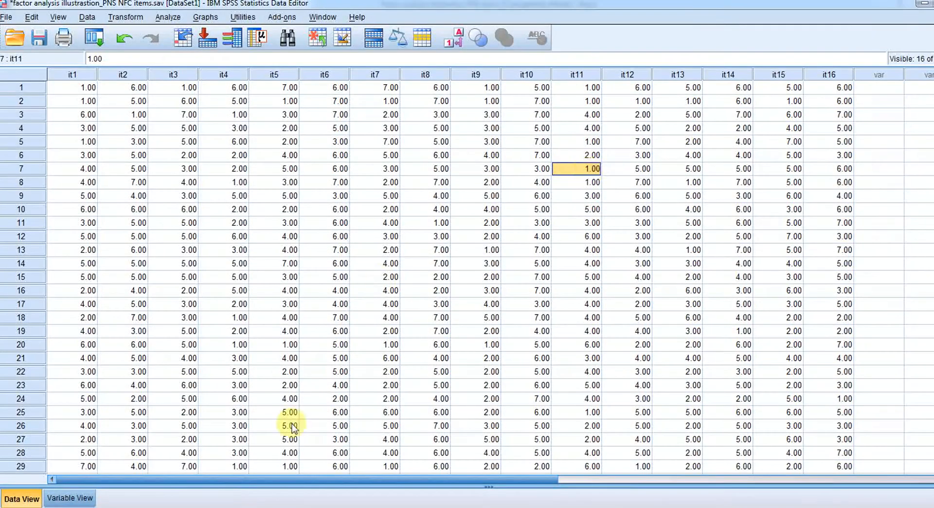
Switch to the Word list of questionnaire items and review the wording of items 5 and 9
key(alt+Tab)
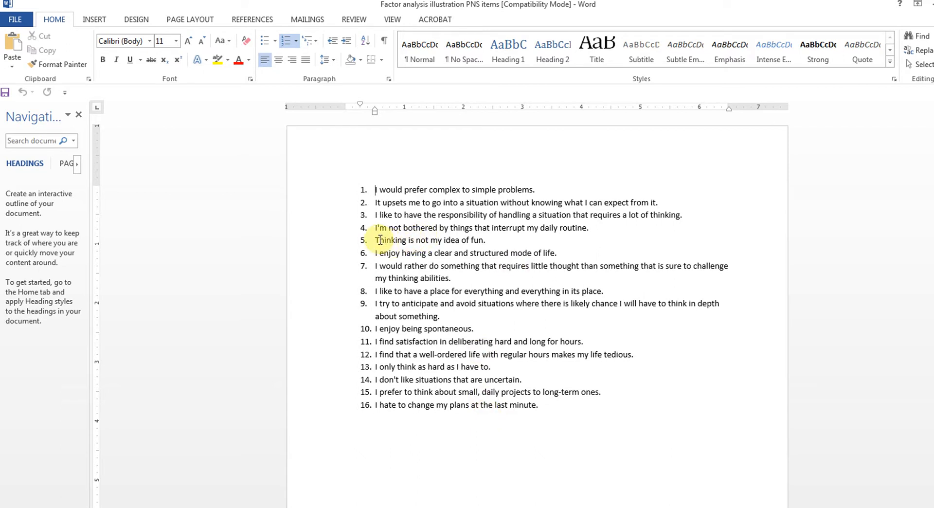
drag(375, 240, 484, 240)
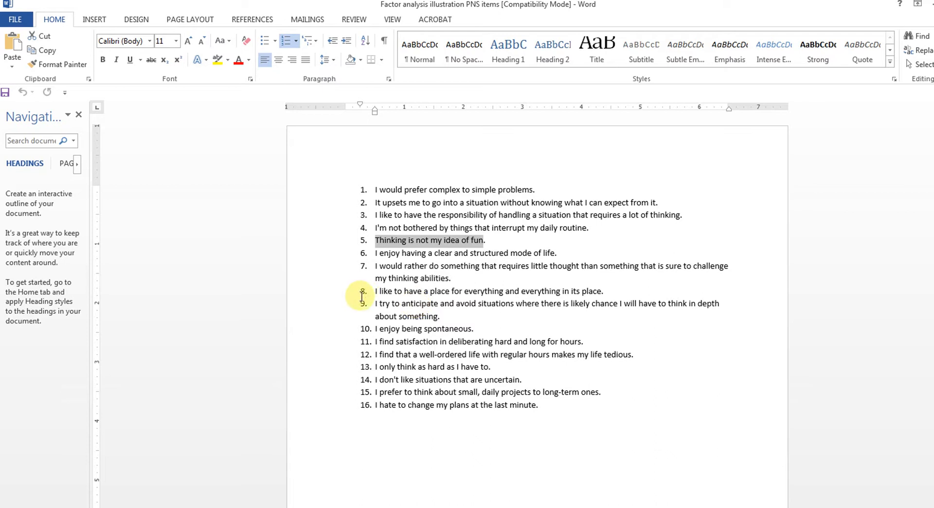
drag(375, 303, 457, 321)
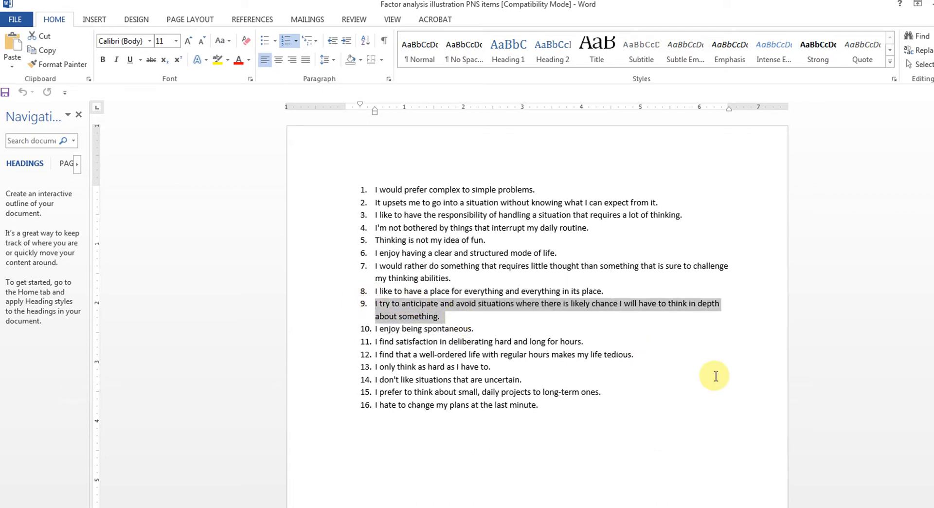
click(654, 377)
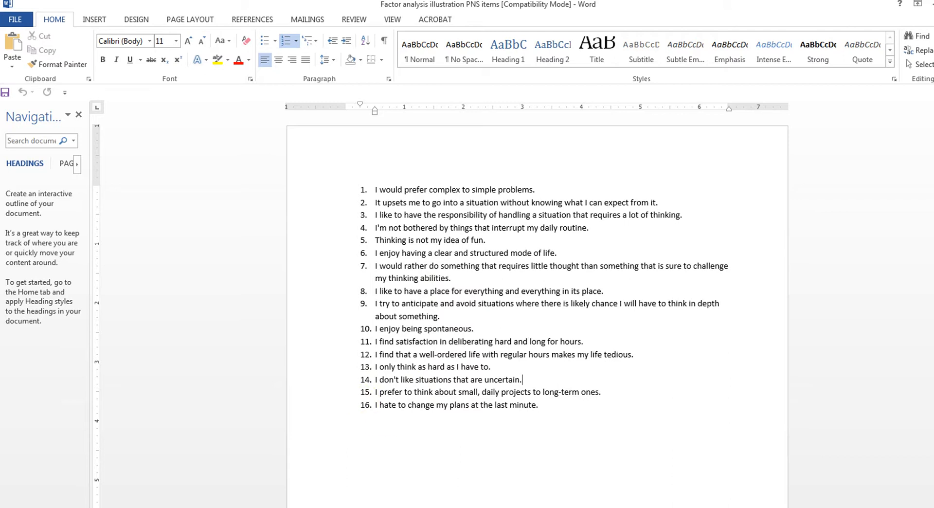
Switch to the SPSS data set and look through the cases down to the last filled row
mouse_move(373, 463)
click(484, 476)
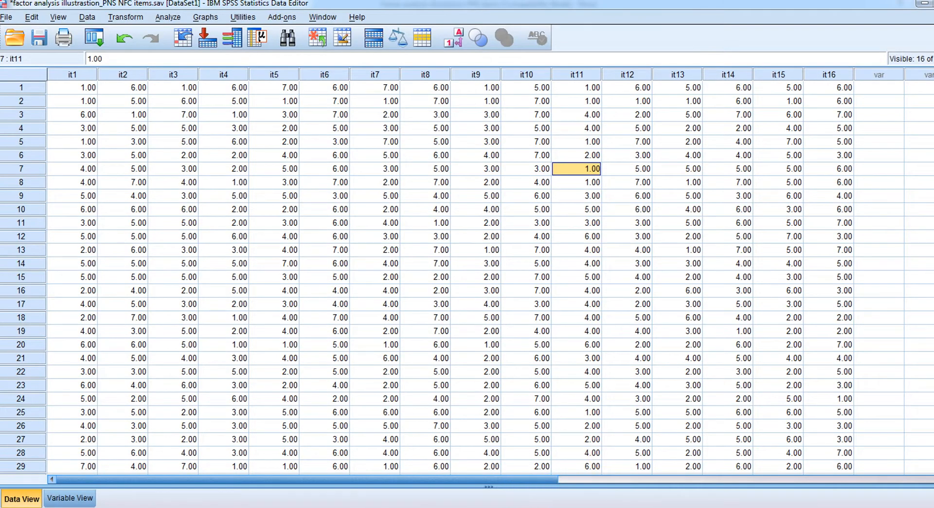
scroll(467, 277, down, 20)
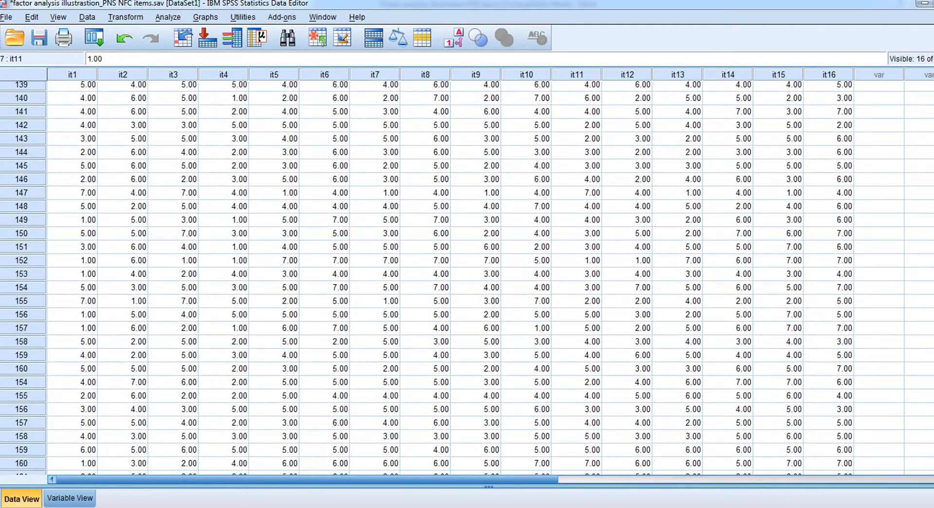
scroll(467, 278, down, 8)
scroll(467, 277, up, 1)
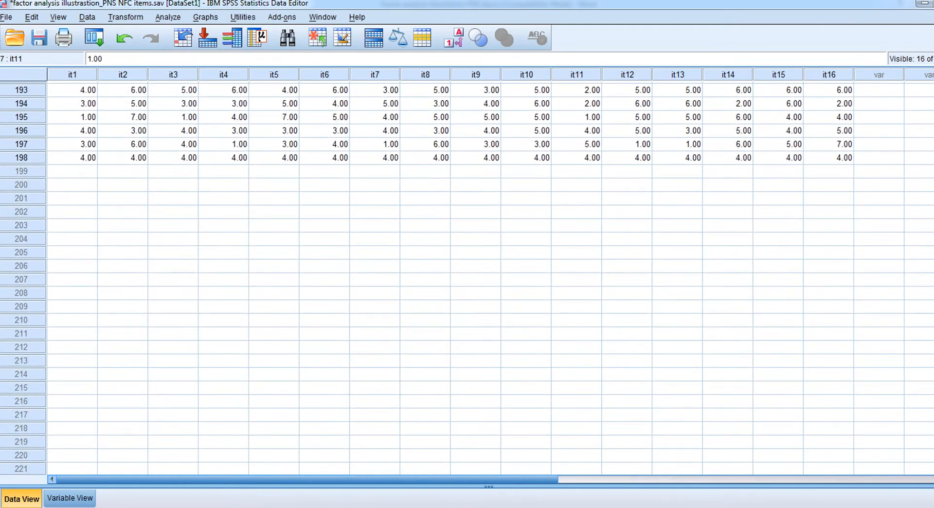
scroll(467, 277, up, 20)
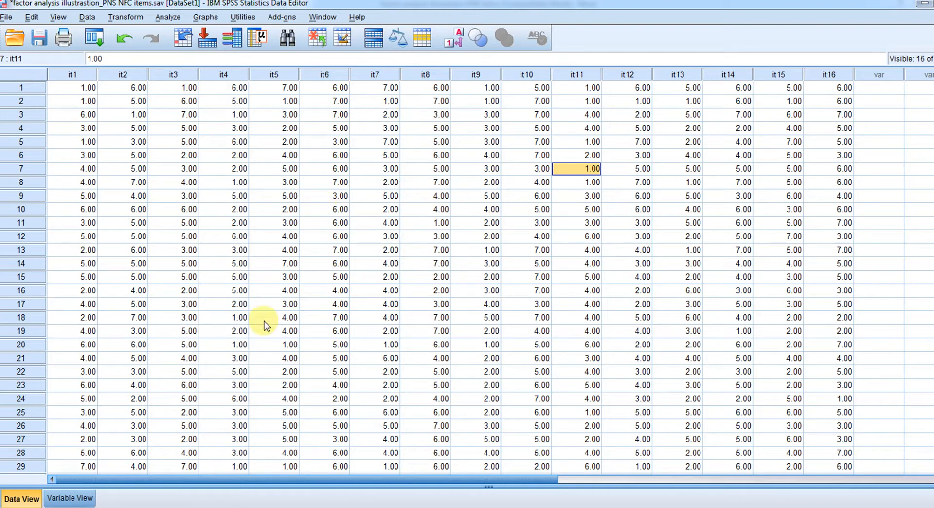
Glance at the Word item list, return to the SPSS data and open Recode into Different Variables
click(97, 506)
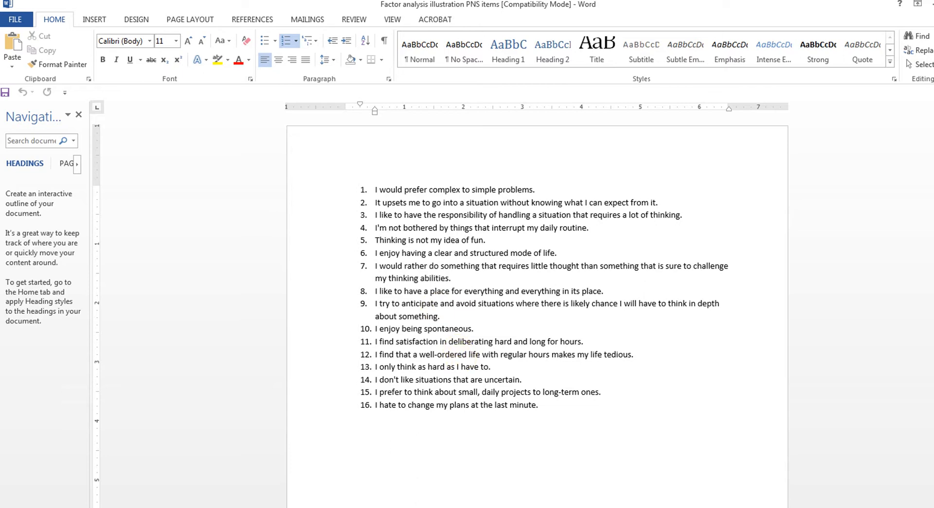
click(287, 506)
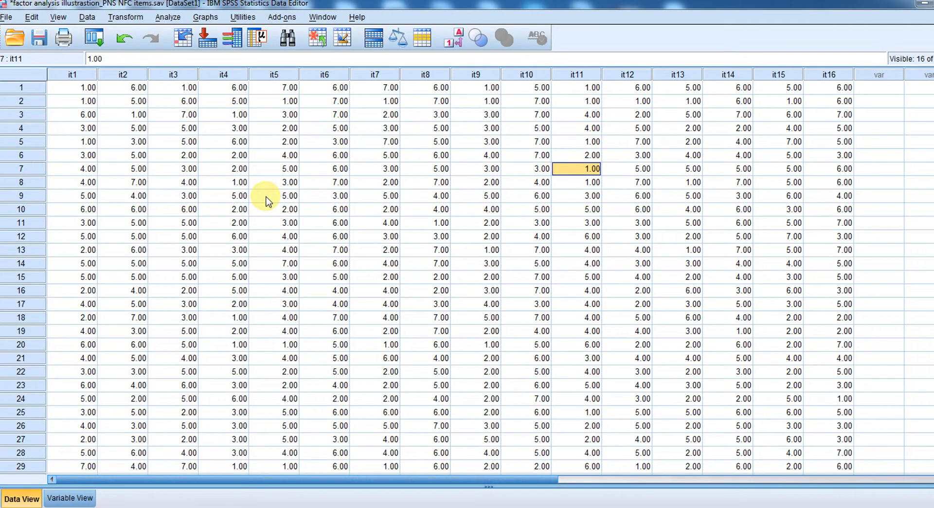
click(130, 18)
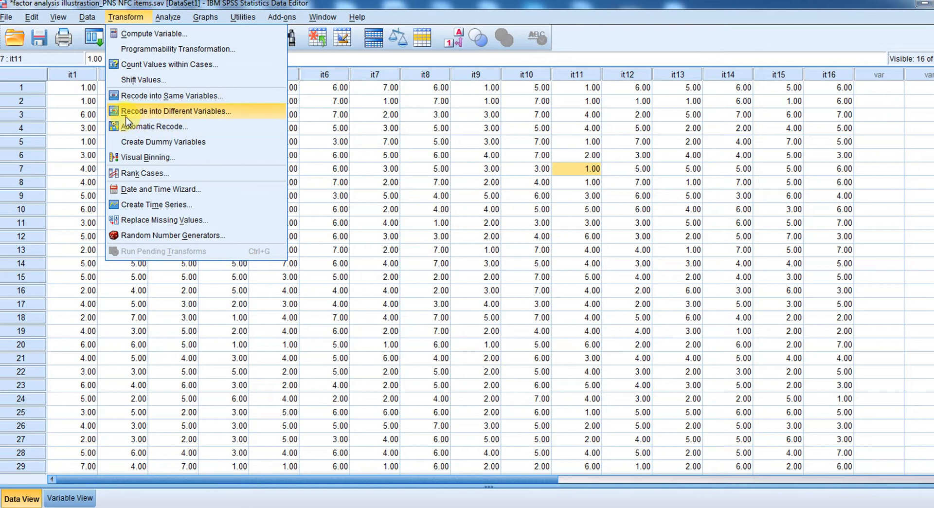
click(203, 113)
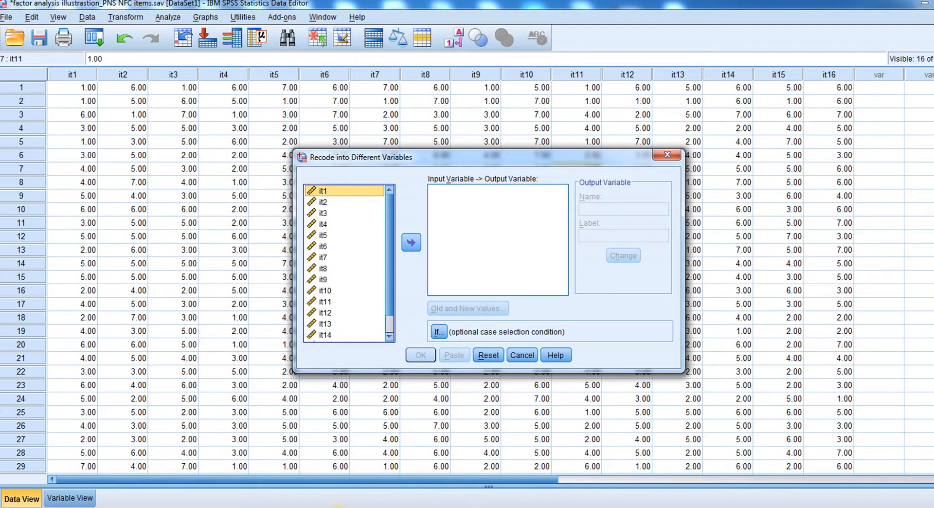
Check items 4 and 5 in the Word list and add it4 and it5 to the SPSS recode's input variables
key(alt+Tab)
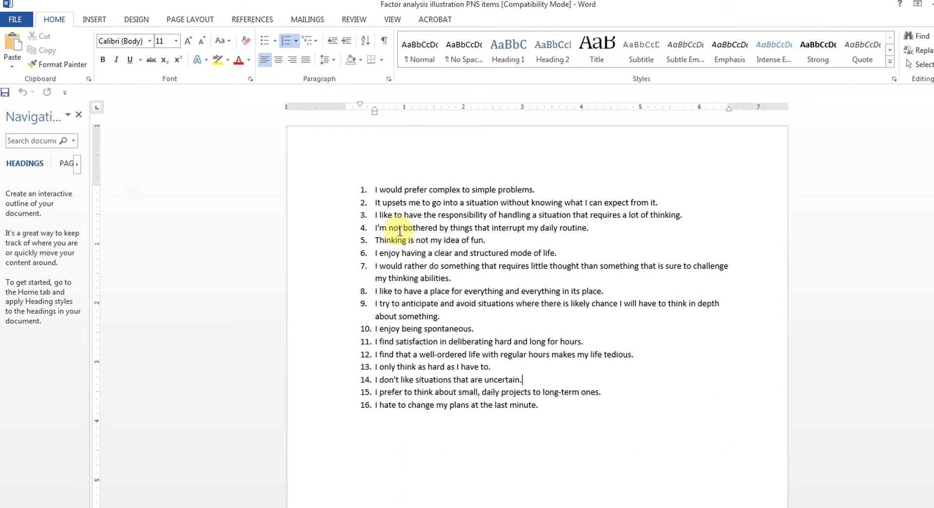
drag(388, 228, 586, 229)
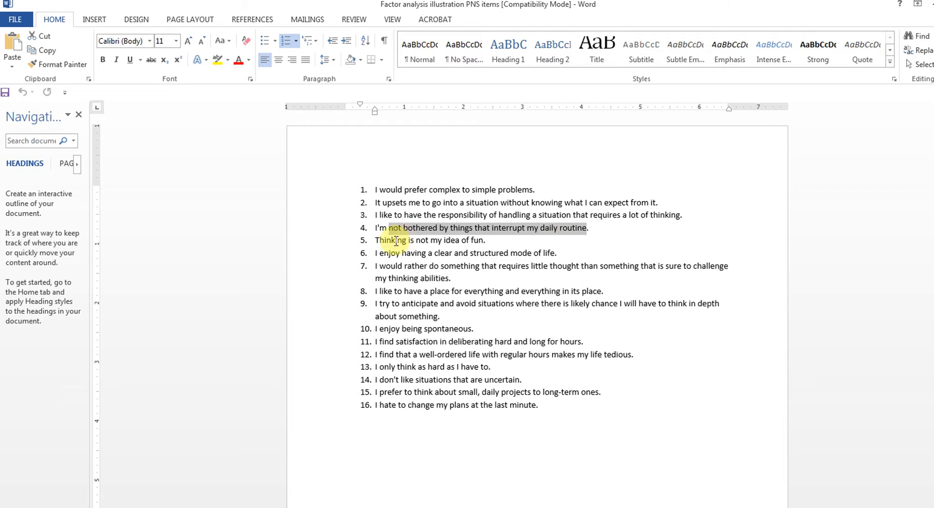
drag(384, 240, 480, 245)
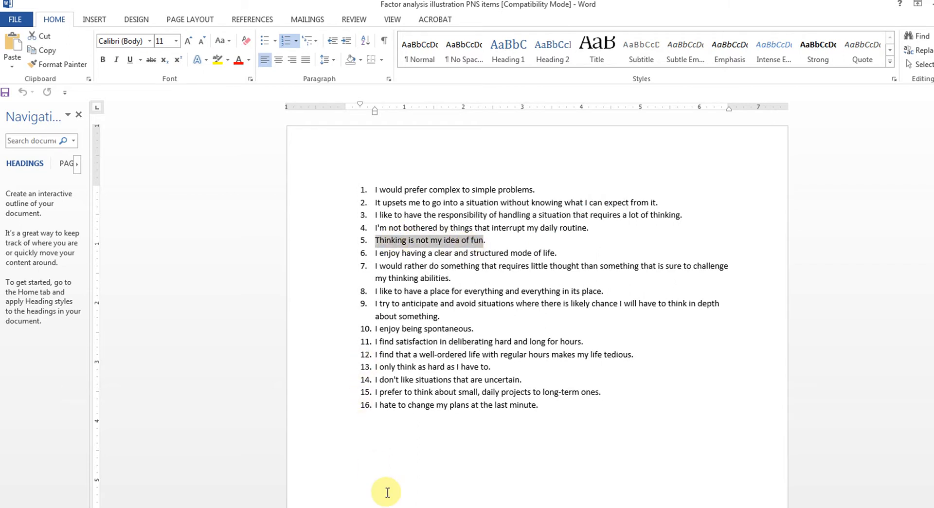
click(433, 507)
click(448, 490)
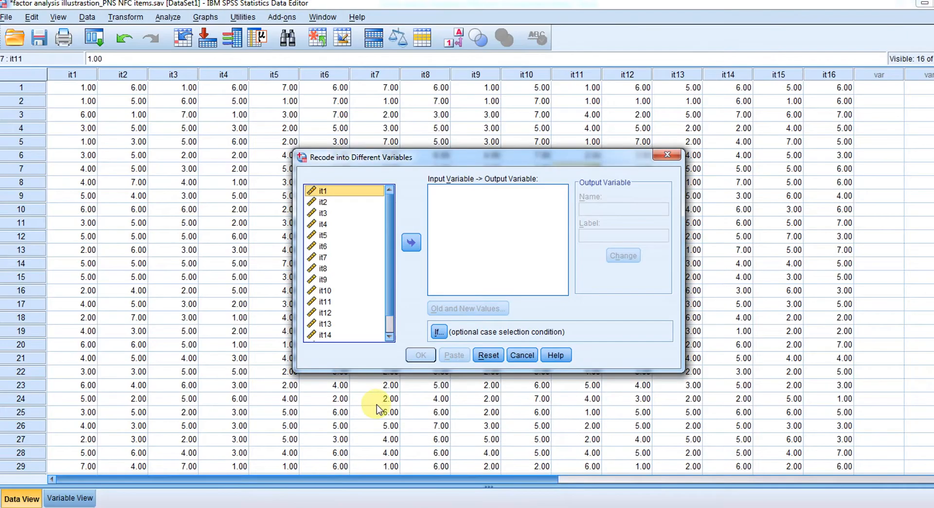
double_click(322, 224)
double_click(322, 224)
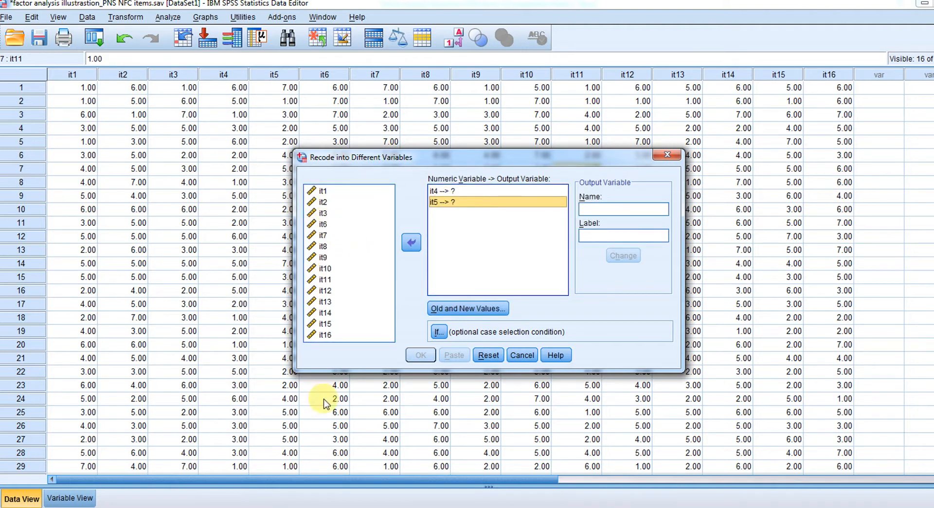
Check item 7 in the Word list and add it7 and it9 to the SPSS recode's input variables
click(408, 506)
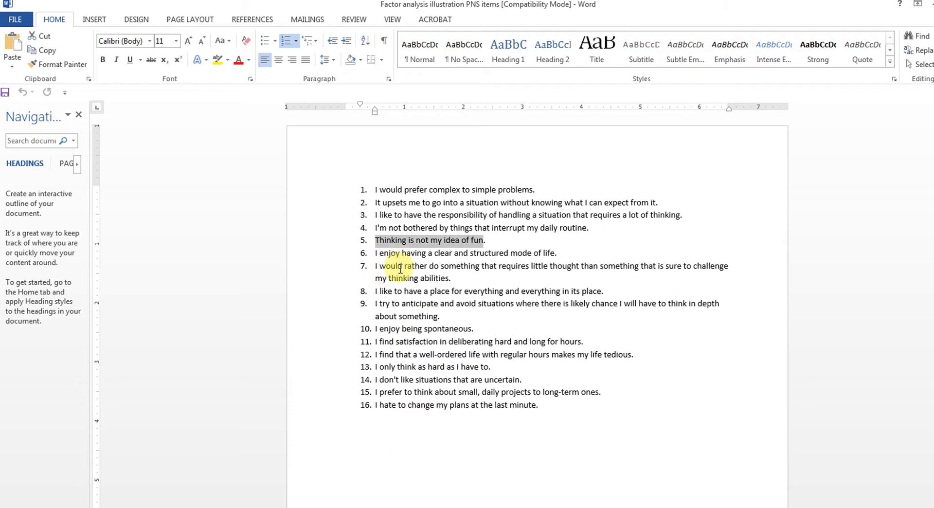
drag(380, 267, 448, 278)
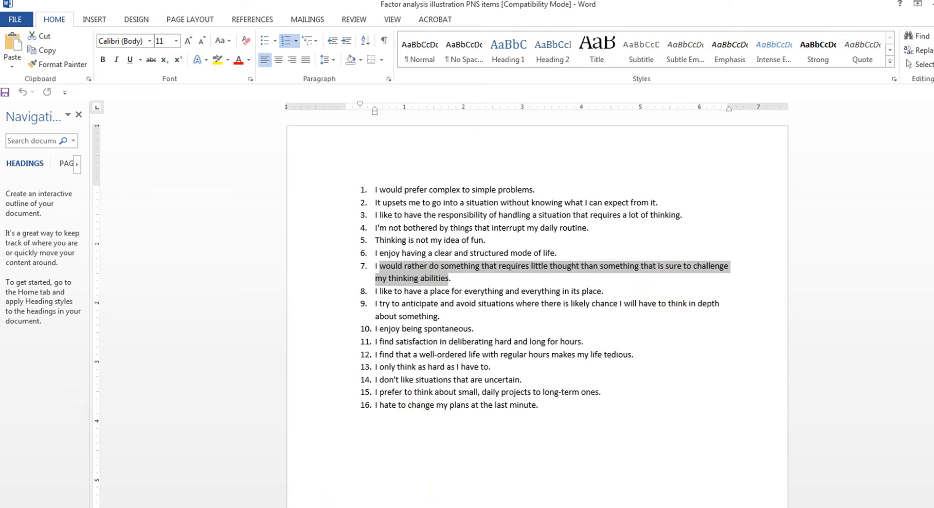
click(462, 474)
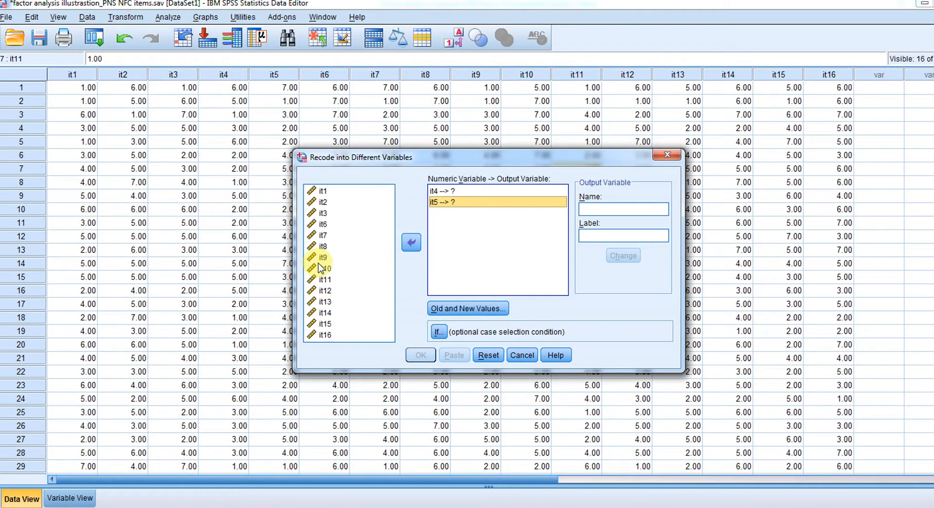
double_click(323, 235)
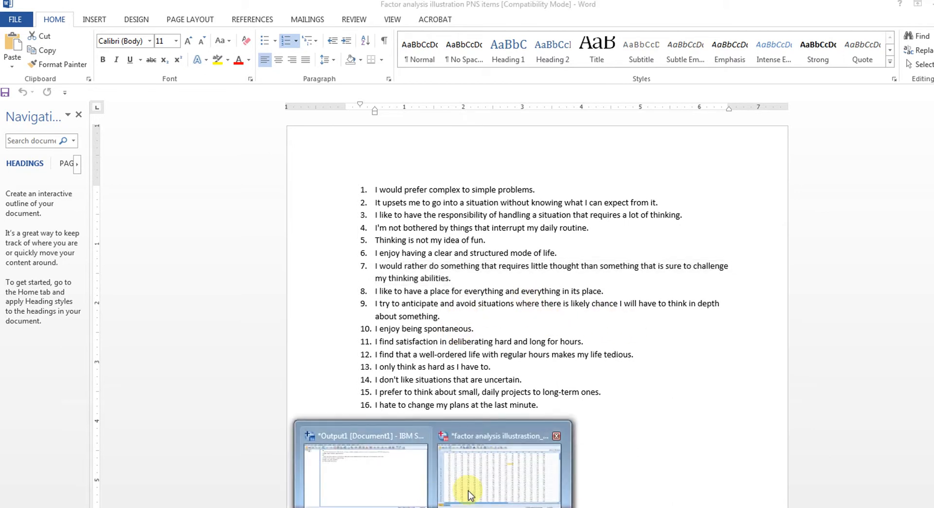
click(469, 489)
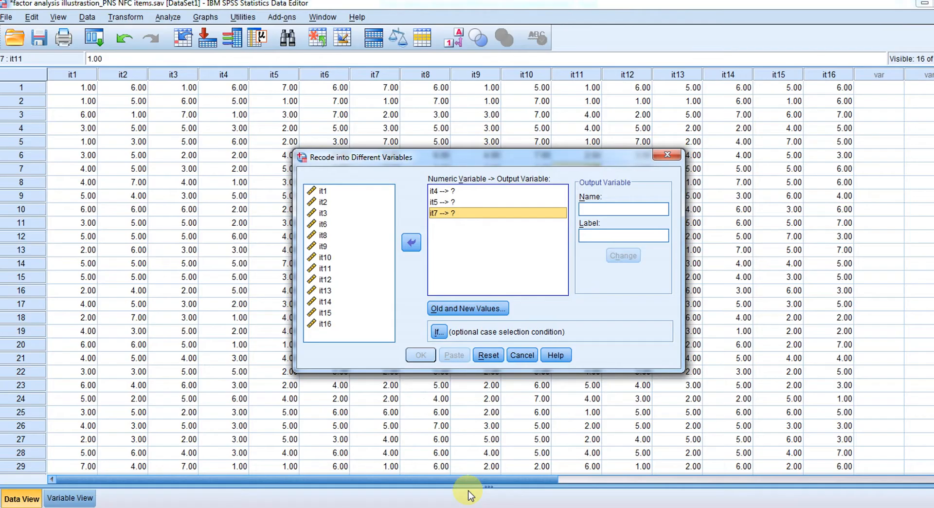
double_click(322, 246)
Check item 10 in the Word list and add it10 to the SPSS recode's input variables
click(325, 507)
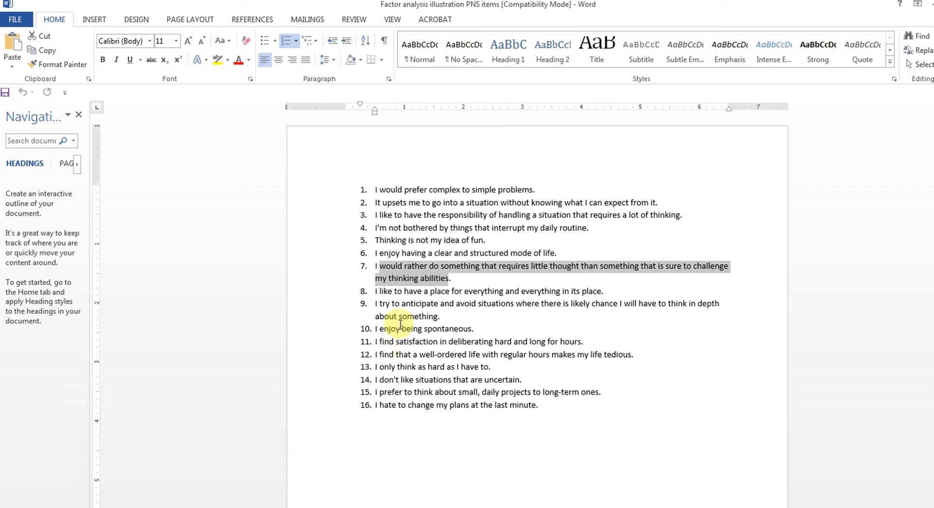
drag(379, 328, 472, 329)
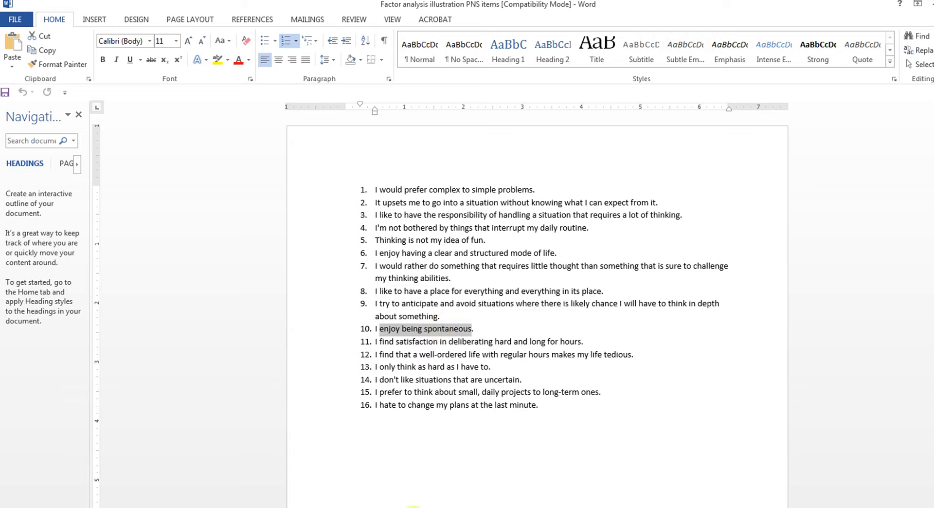
mouse_move(433, 506)
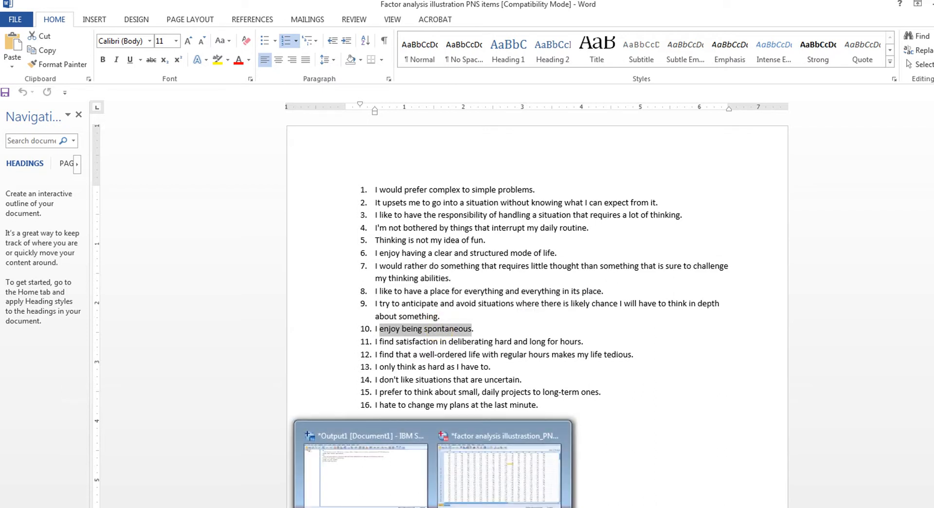
click(470, 472)
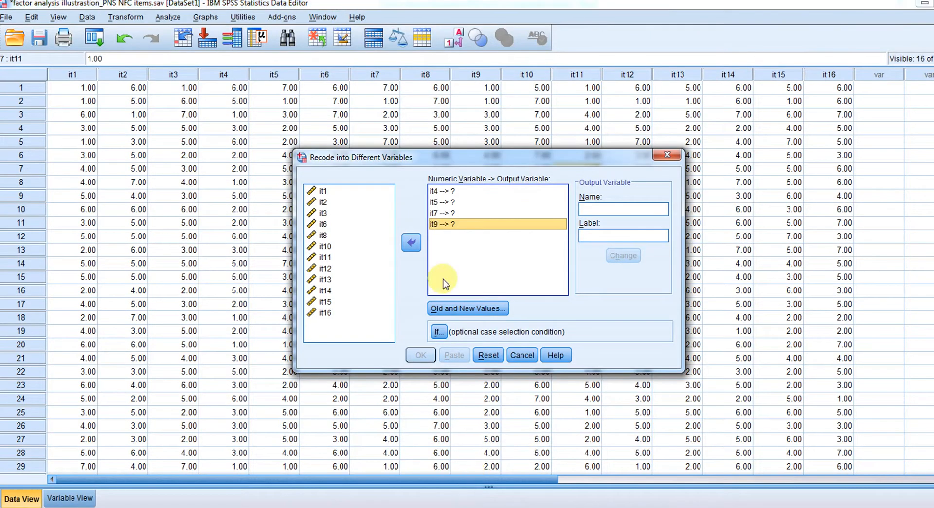
click(331, 249)
click(410, 243)
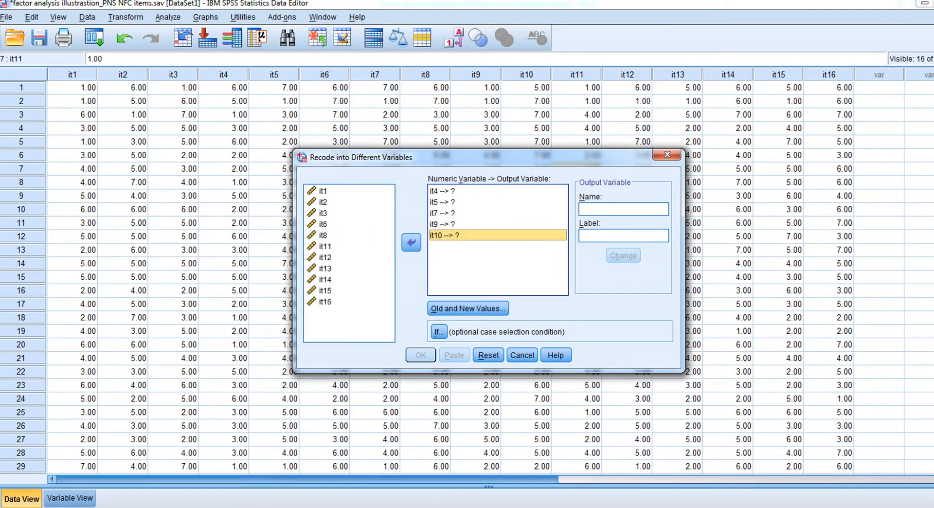
Check item 12 in the Word list and add it12 to the SPSS recode's input variables
click(392, 506)
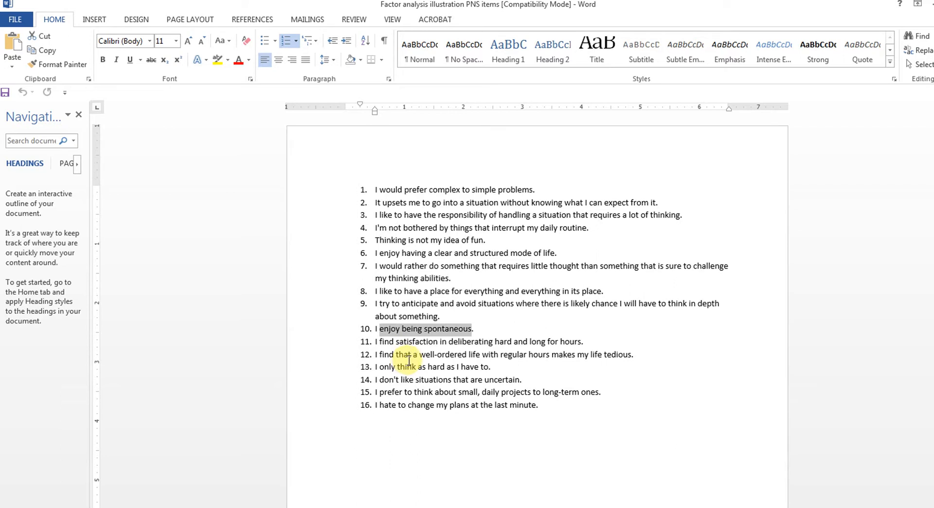
drag(413, 354, 630, 355)
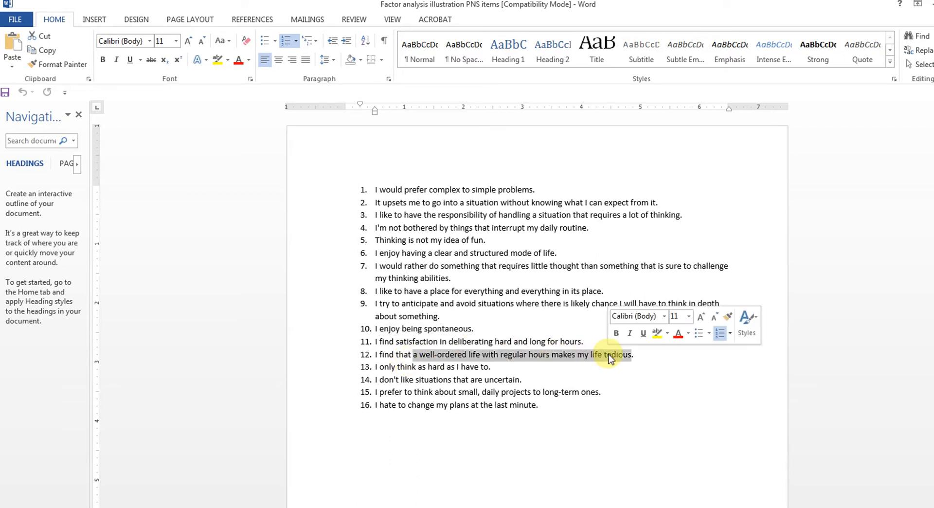
mouse_move(421, 505)
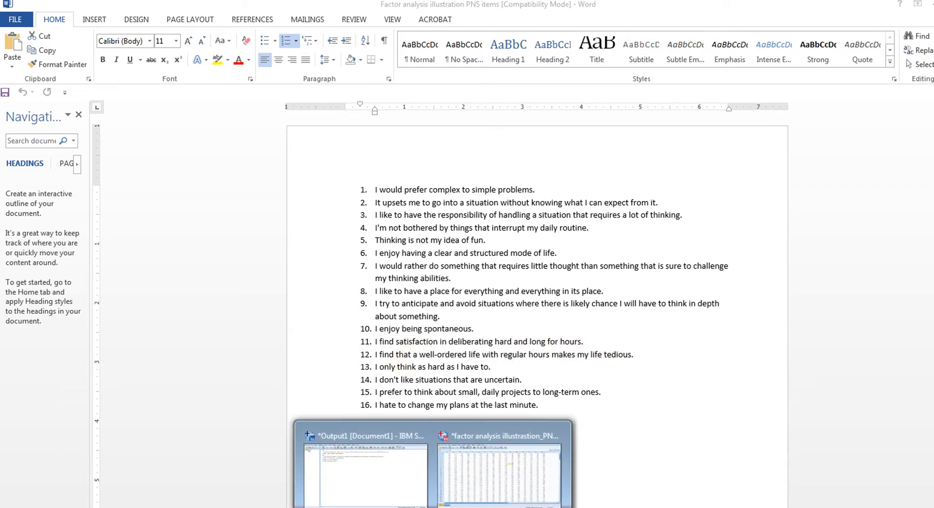
click(468, 479)
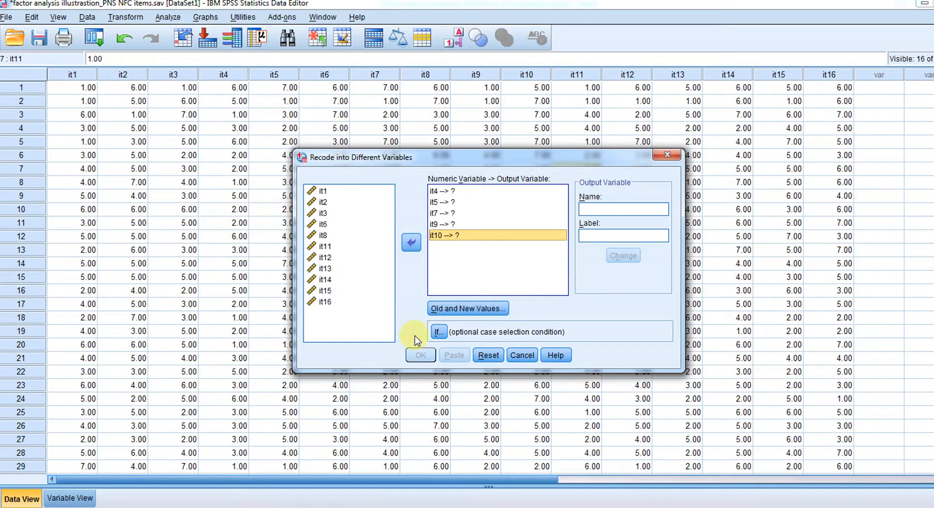
double_click(323, 258)
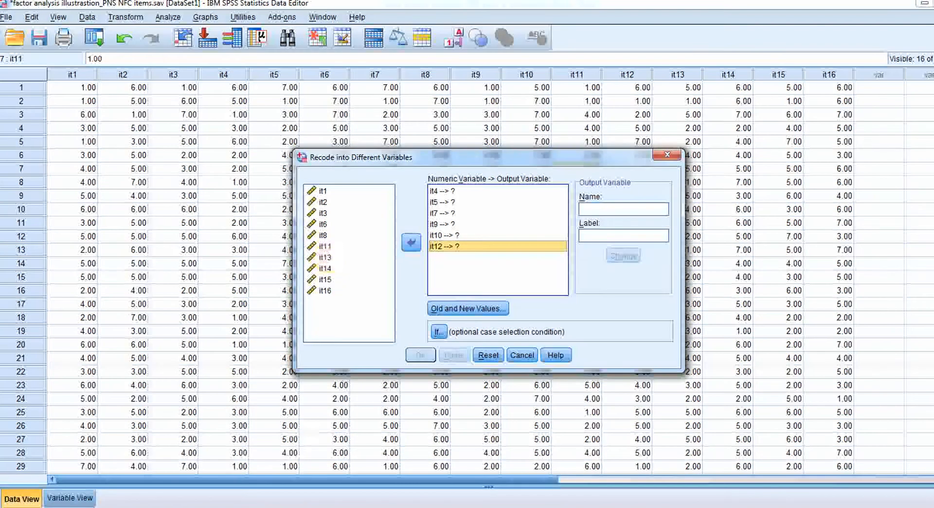
Check item 13 in the Word list and add it13 to the SPSS recode's input variables
key(alt+Tab)
key(alt+Tab)
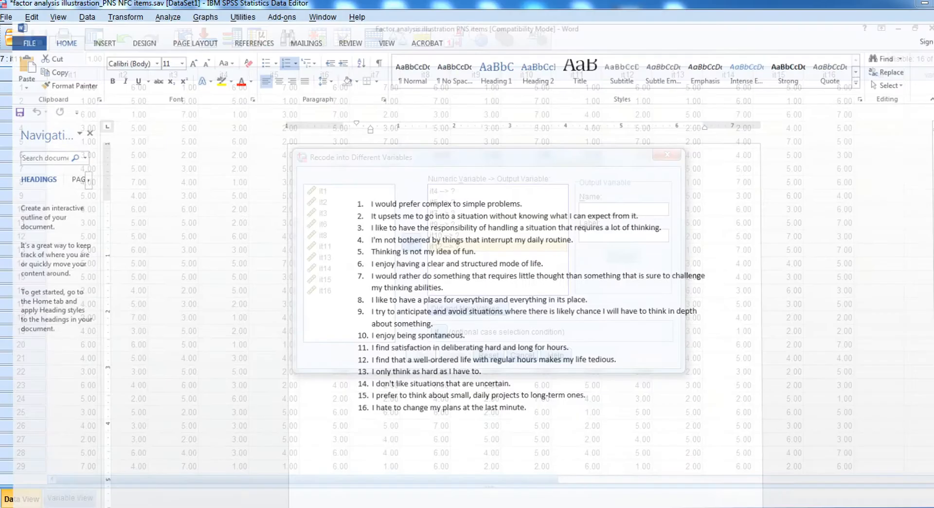
double_click(326, 257)
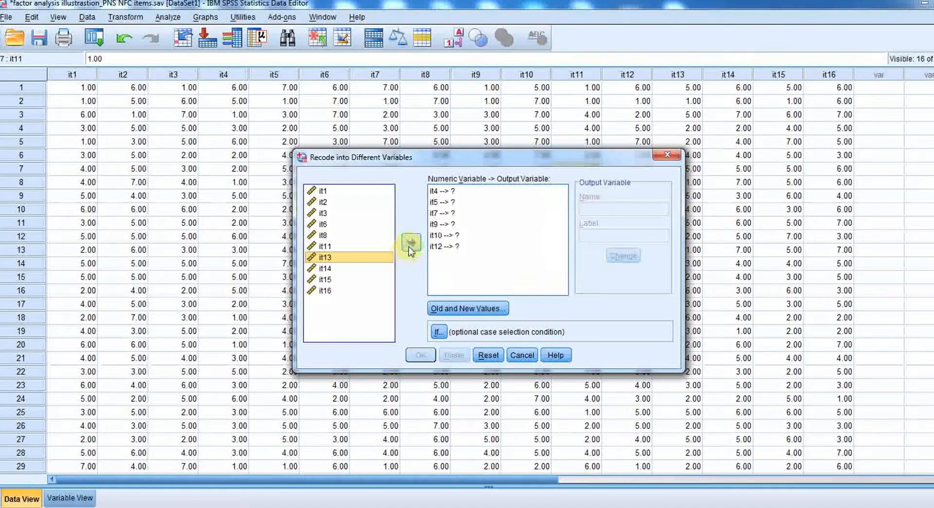
Check items 13, 14 and 15 in the Word list and add it15 to the SPSS recode's input variables
mouse_move(432, 506)
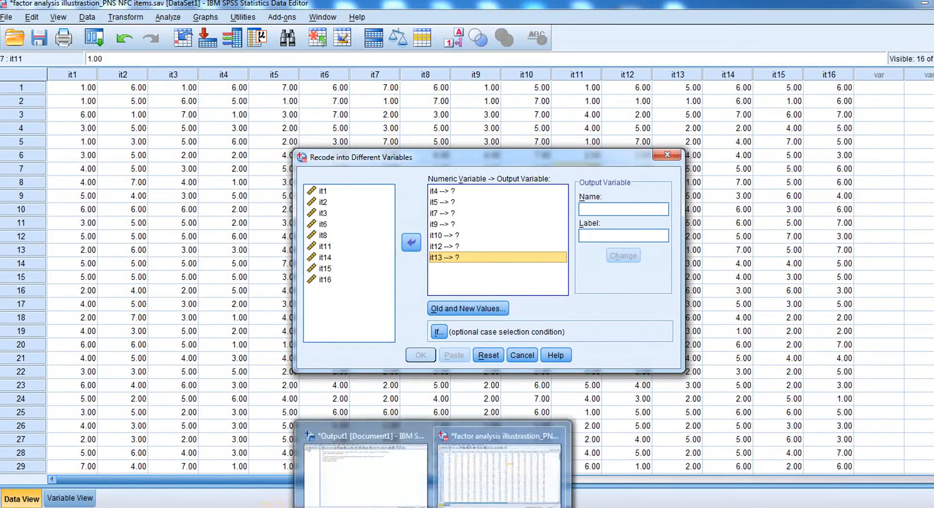
key(alt+Tab)
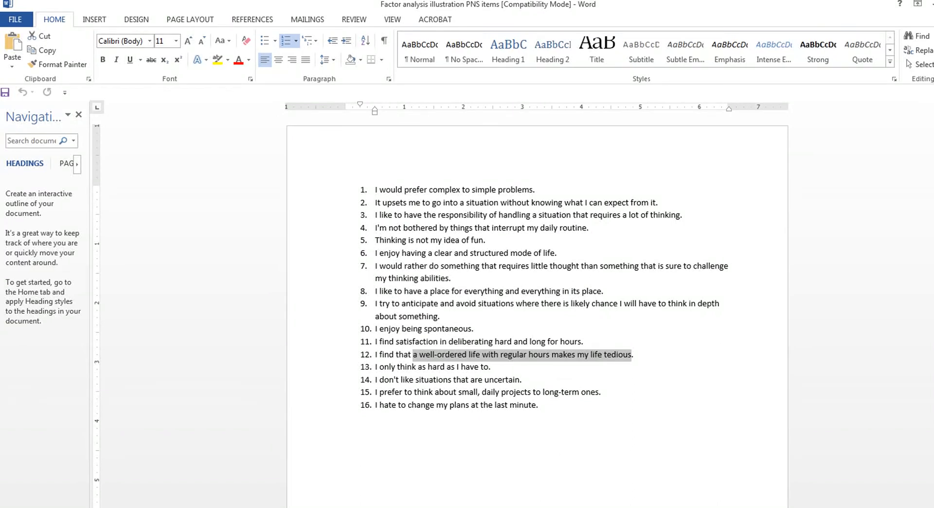
drag(396, 367, 446, 367)
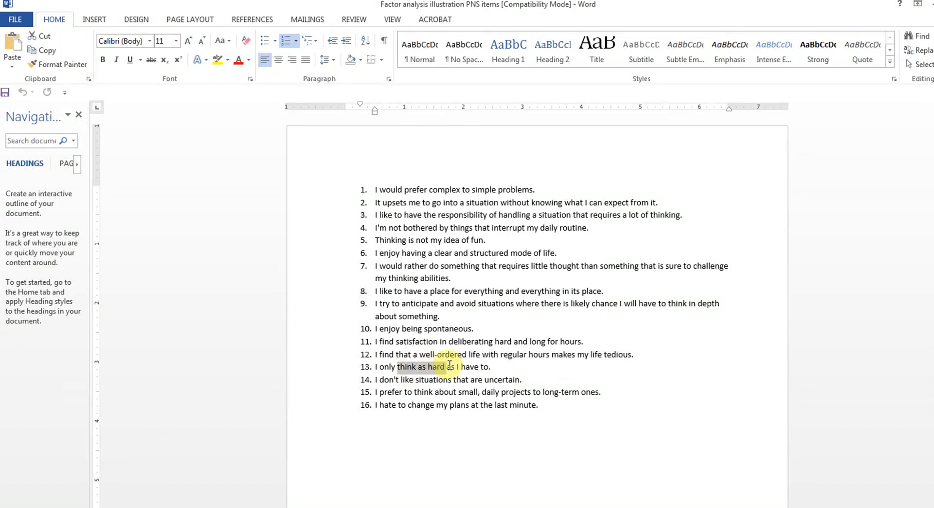
drag(377, 380, 402, 380)
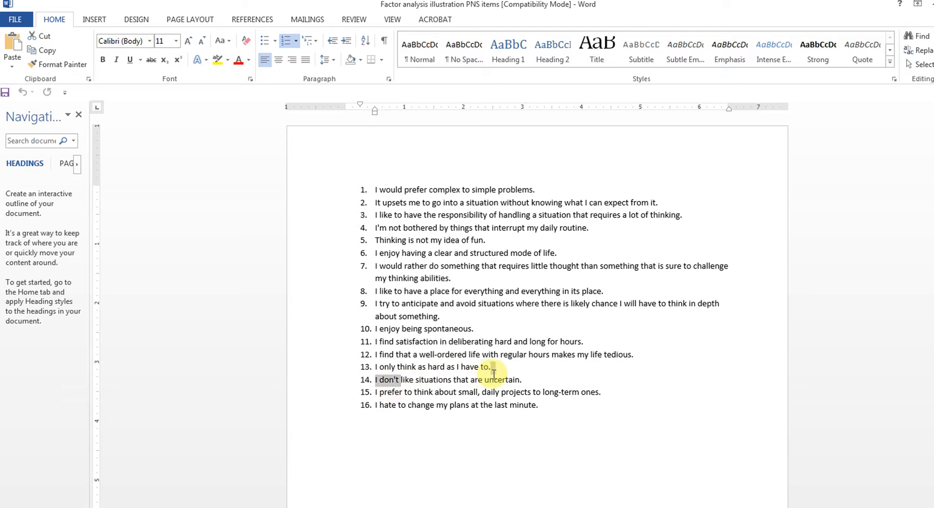
shift+click(515, 381)
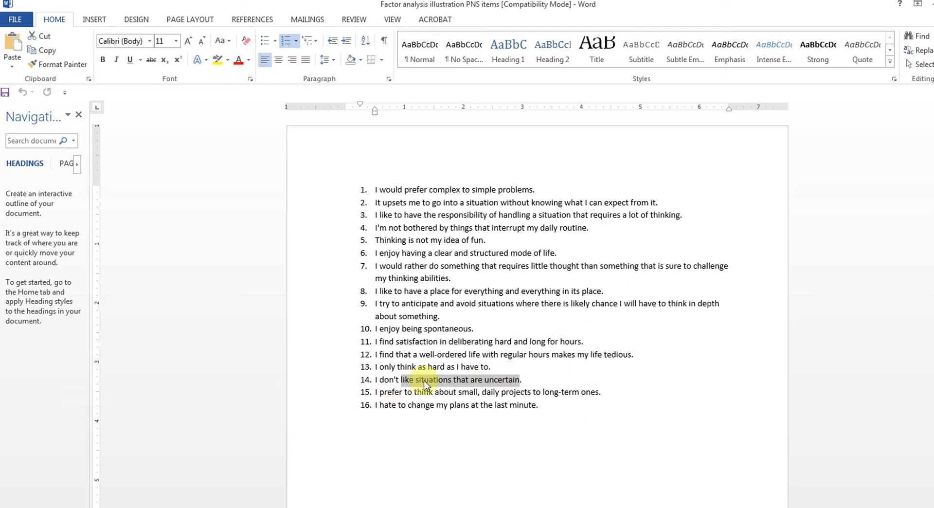
drag(375, 393, 590, 392)
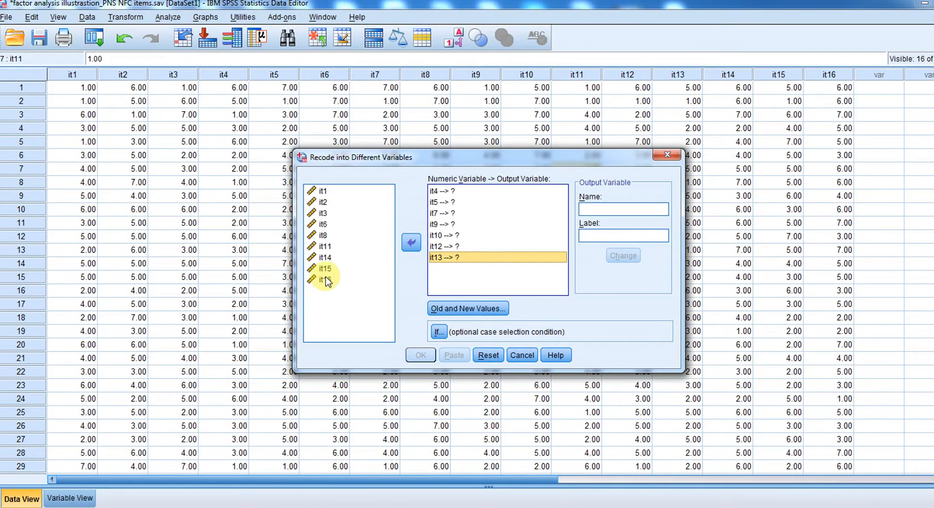
click(325, 269)
click(411, 242)
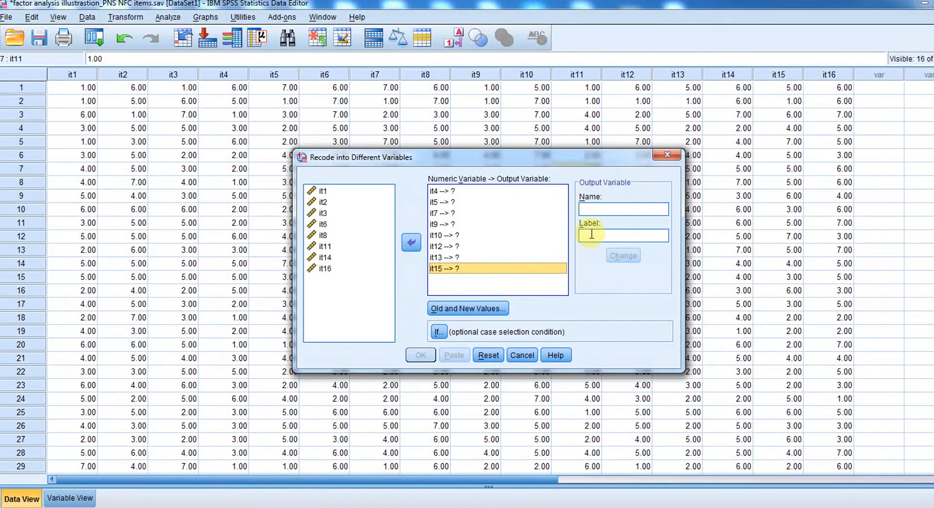
Name the output variable for it4 as it.r4 and apply the name to the recode list
click(472, 191)
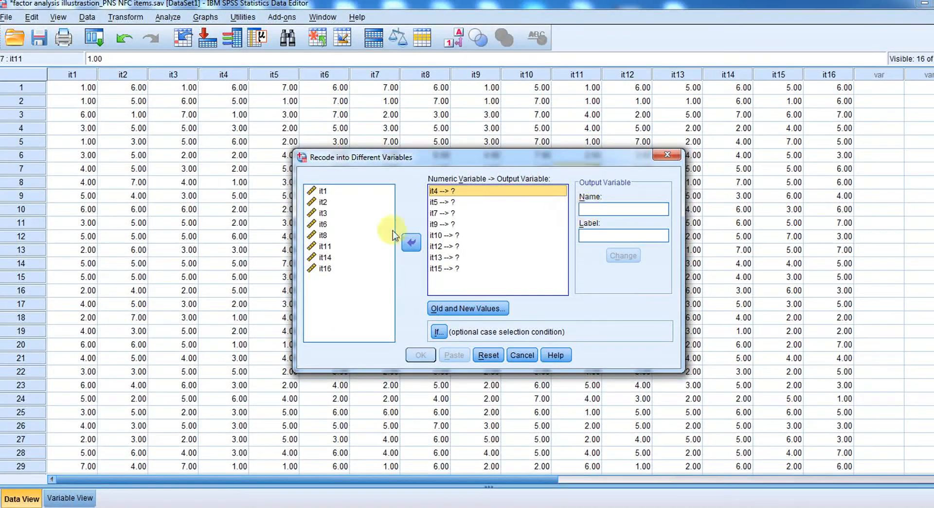
click(592, 210)
text(i)
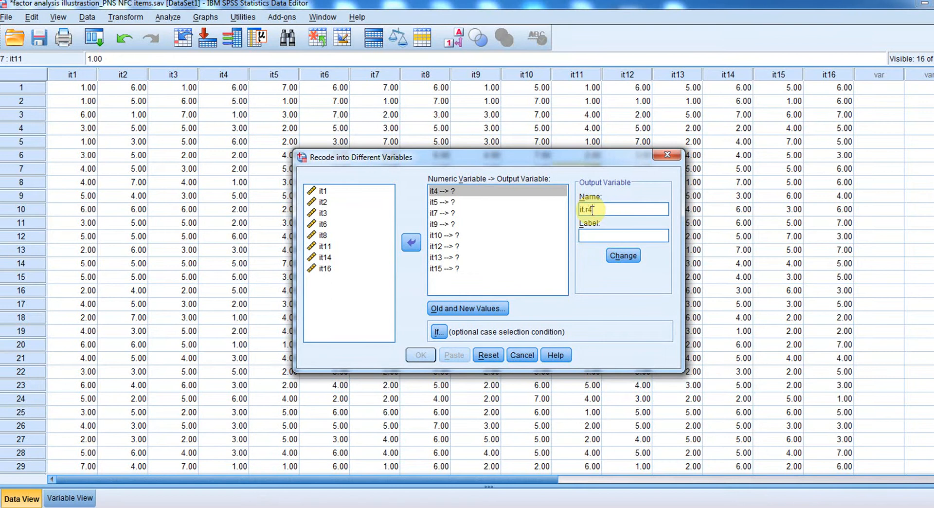
text(t.r4)
click(623, 255)
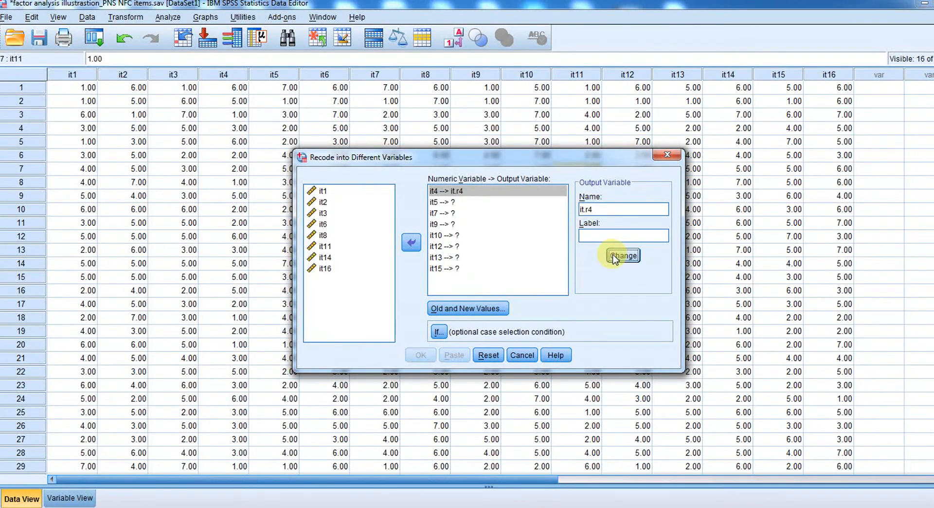
Assign the output variable name it.r5 to it5 in the recode list
click(444, 202)
click(594, 209)
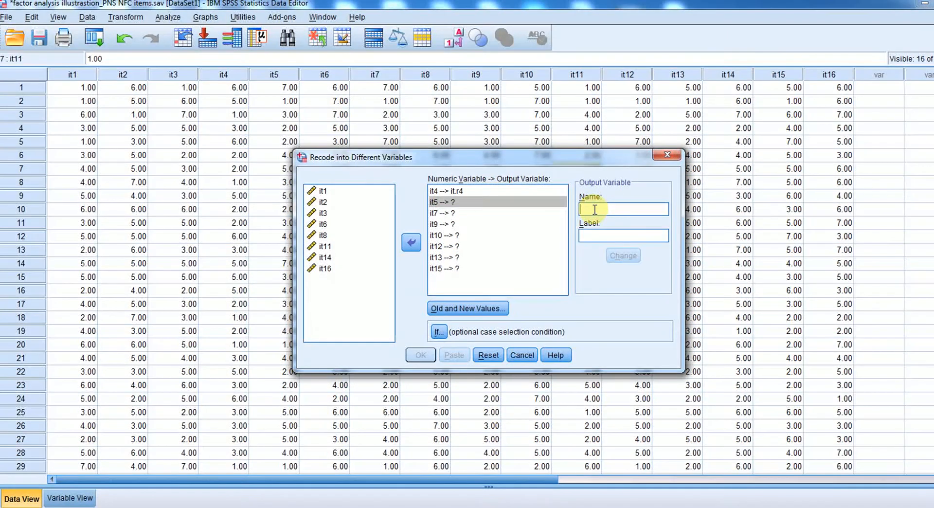
text(it.)
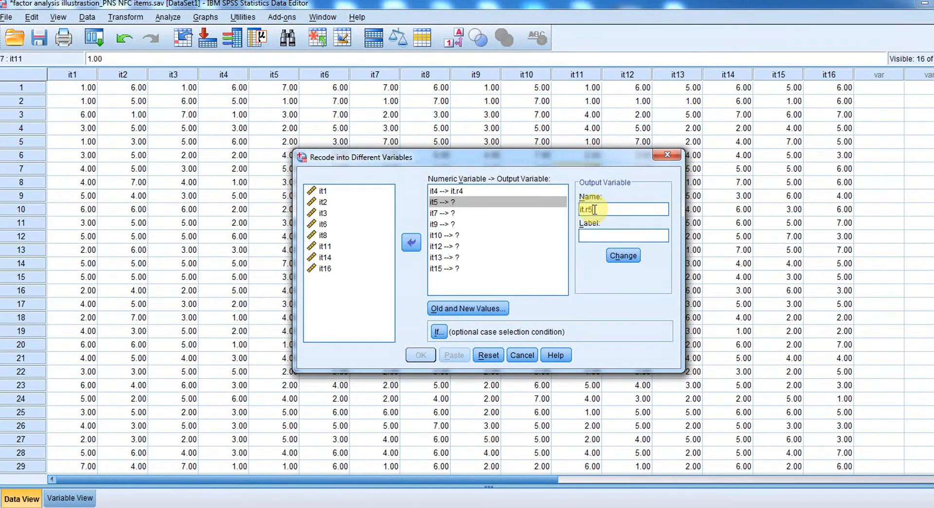
text(r5)
click(618, 254)
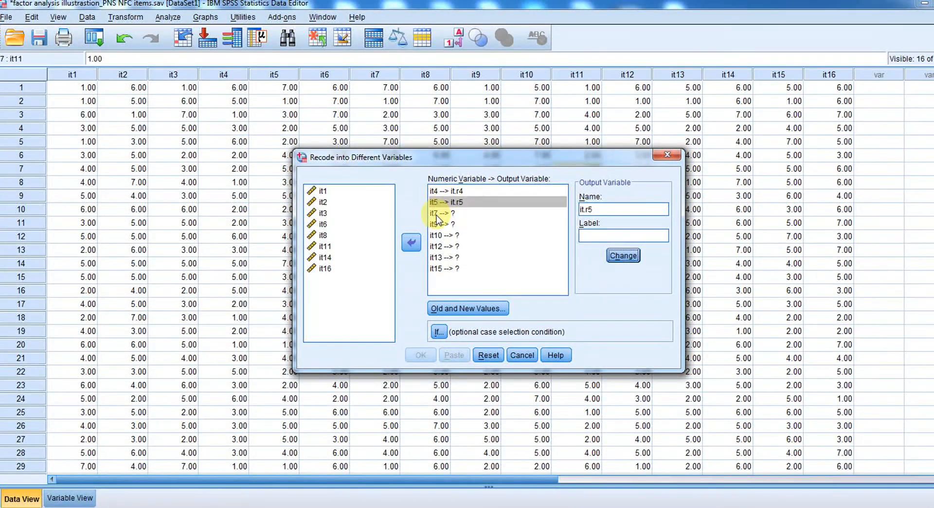
Assign the output variable name it.r7 to it7 in the recode list
click(437, 214)
click(590, 209)
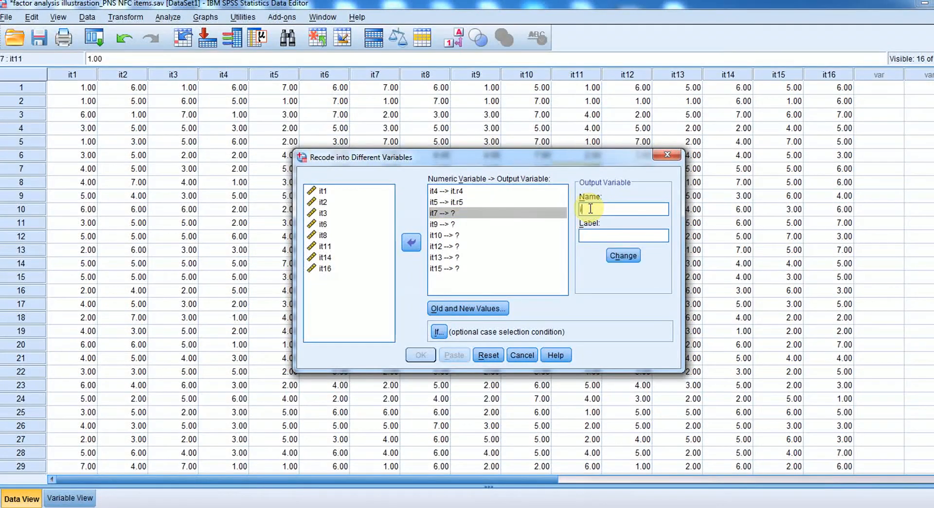
text(it.r7)
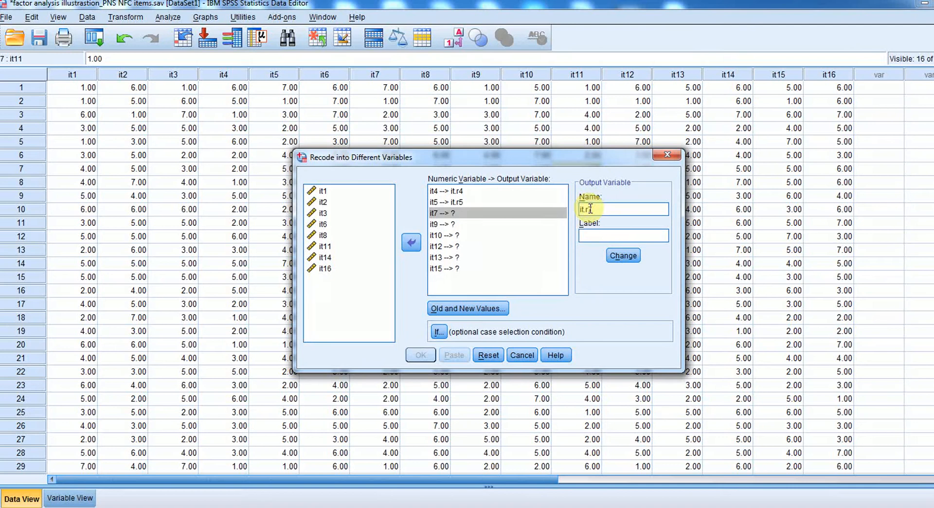
click(620, 254)
Assign the output variable name it.r9 to it9 in the recode list
click(463, 225)
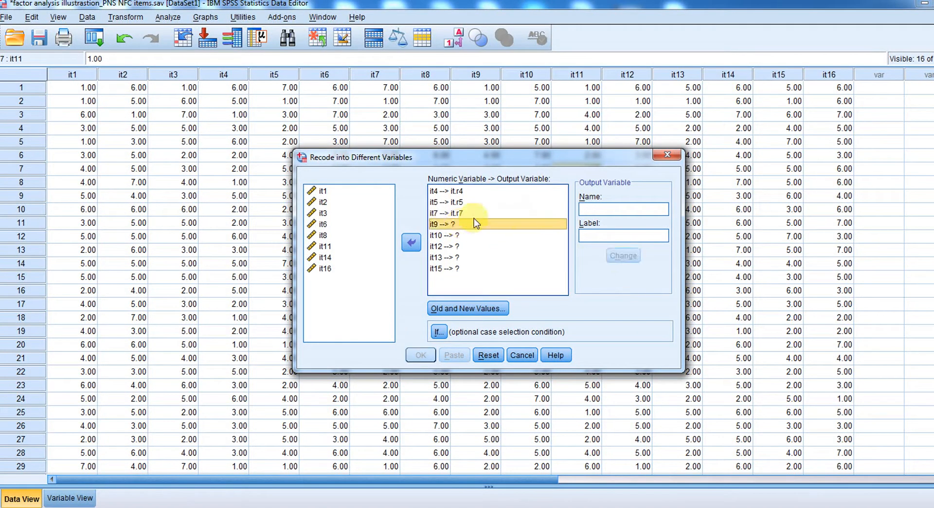
click(593, 210)
text(it.r9)
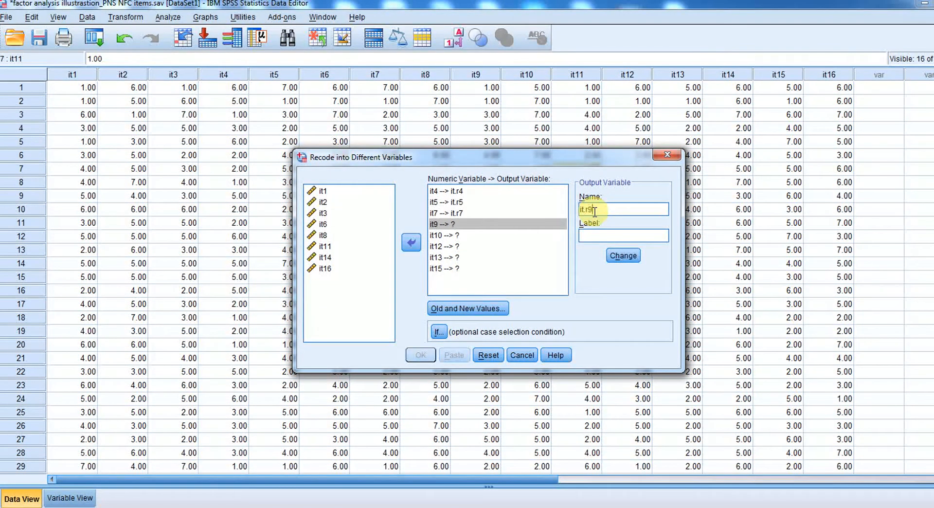
click(626, 257)
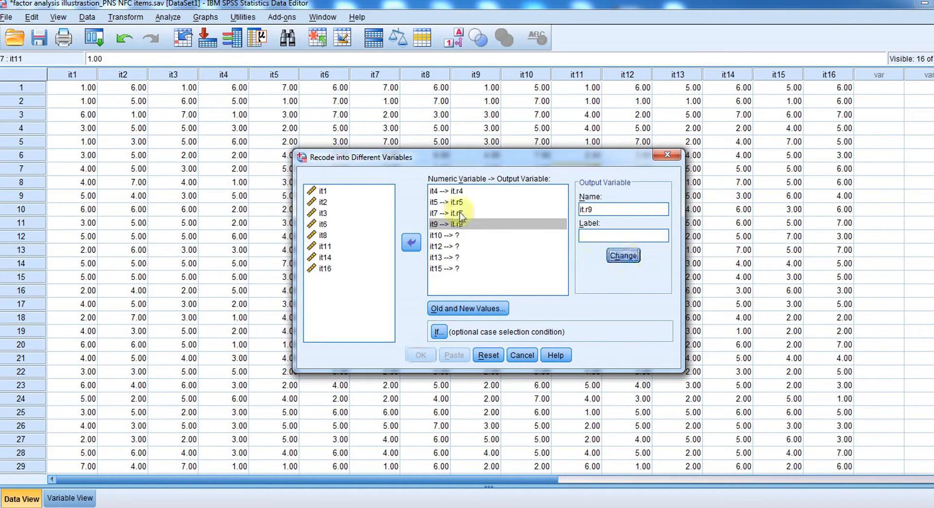
Assign the output variable name it.r10 to it10 in the recode list
click(442, 235)
click(581, 209)
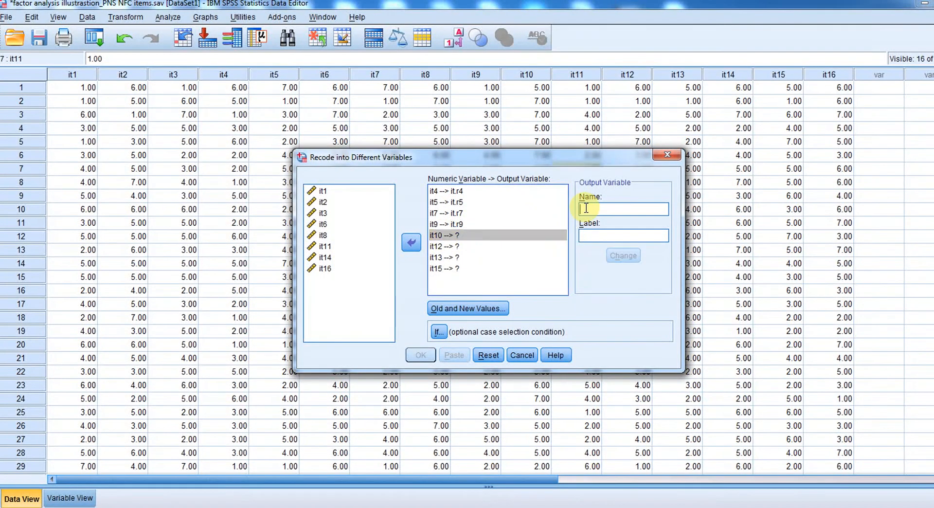
text(it)
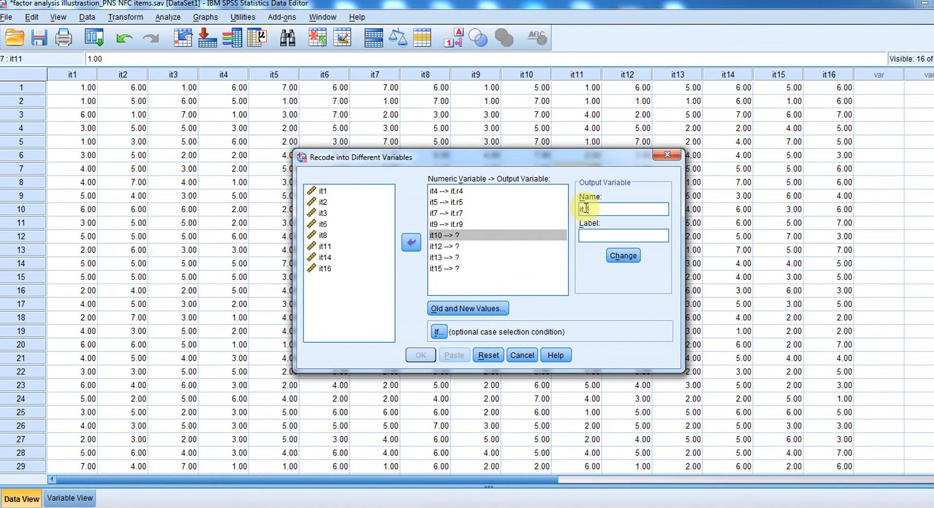
text(.r10)
click(620, 256)
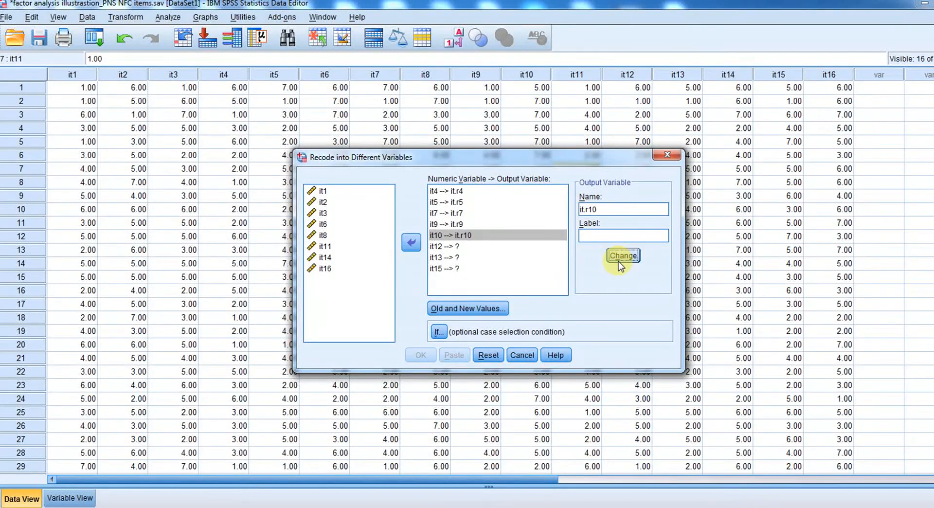
Assign the output variable name it.r12 to it12 in the recode list
click(448, 246)
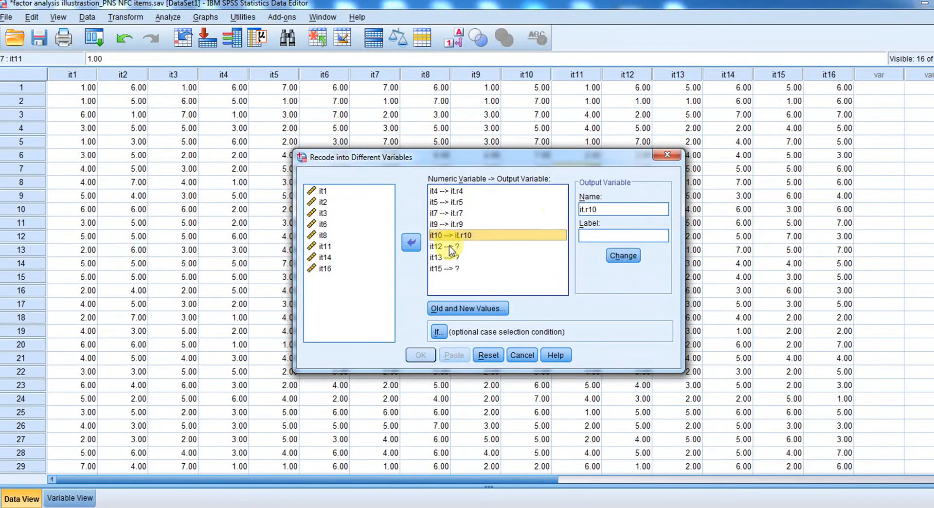
click(589, 208)
text(it)
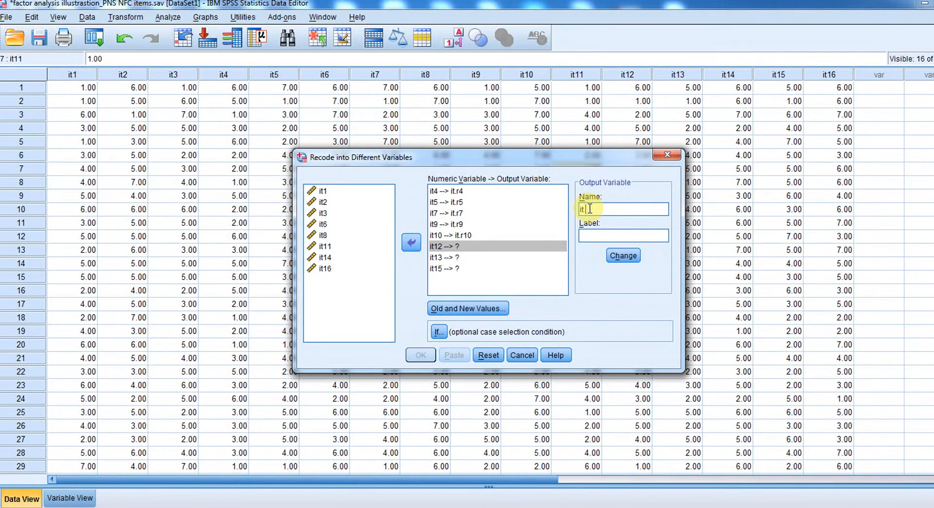
text(.r12)
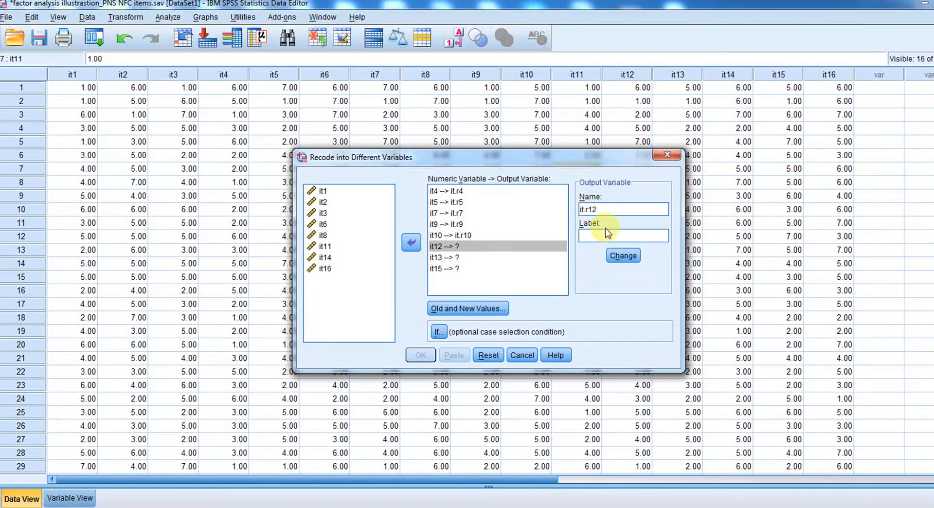
click(623, 256)
Assign the output variable name it.rt13 to it13 in the recode list
click(467, 258)
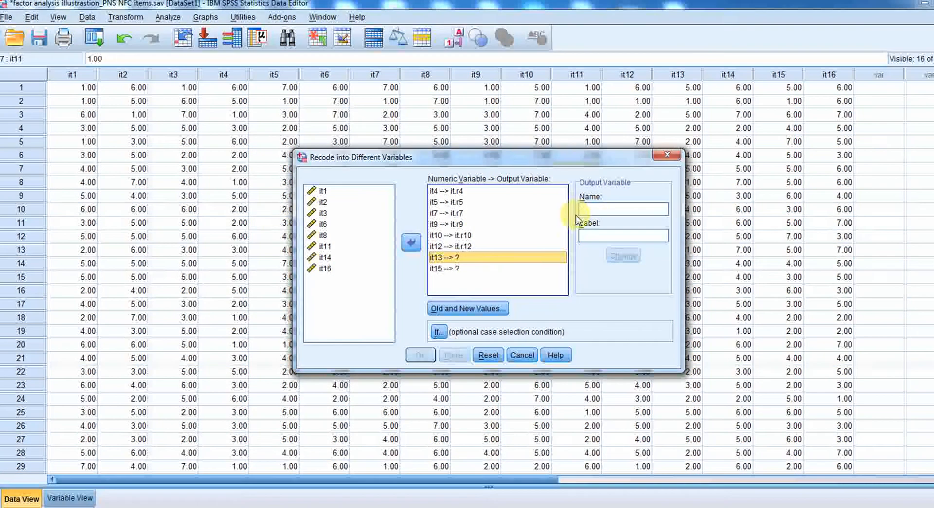
click(590, 210)
text(it)
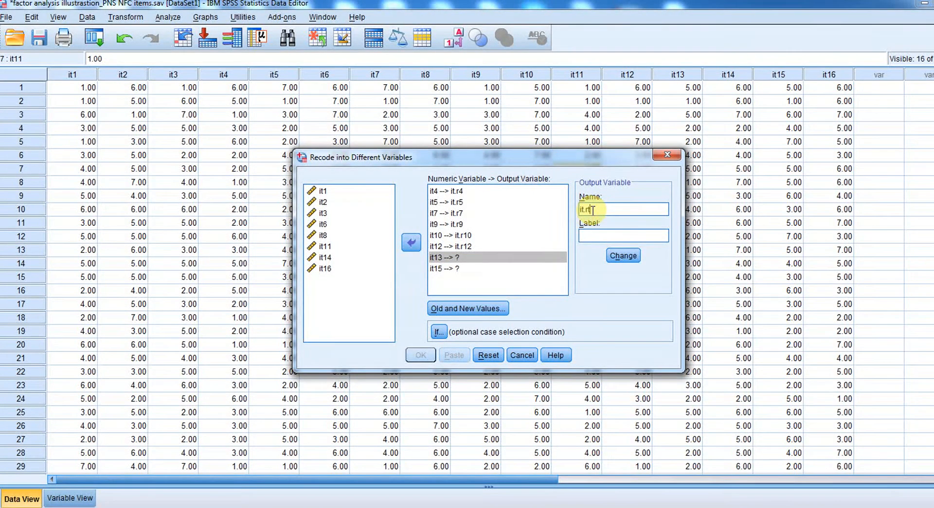
text(.r13)
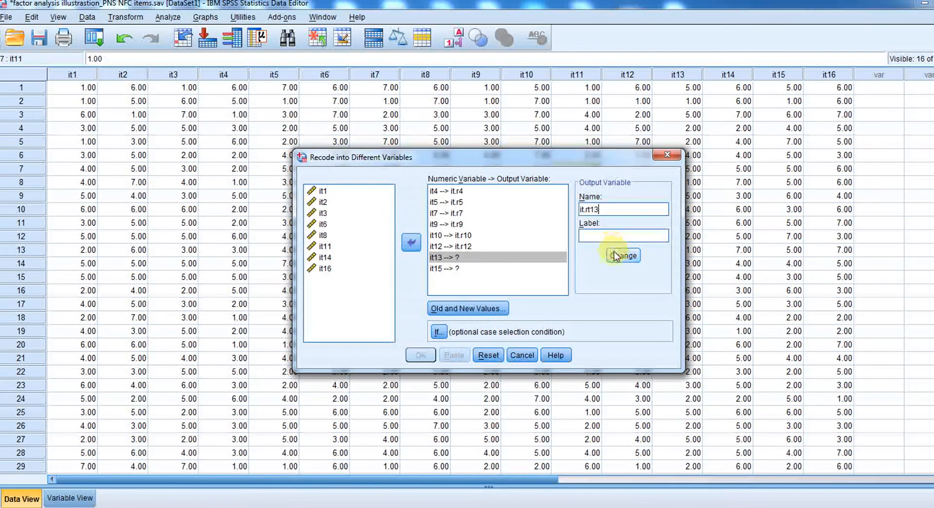
click(622, 256)
Assign the output variable name it.r15 to it15 in the recode list
click(457, 267)
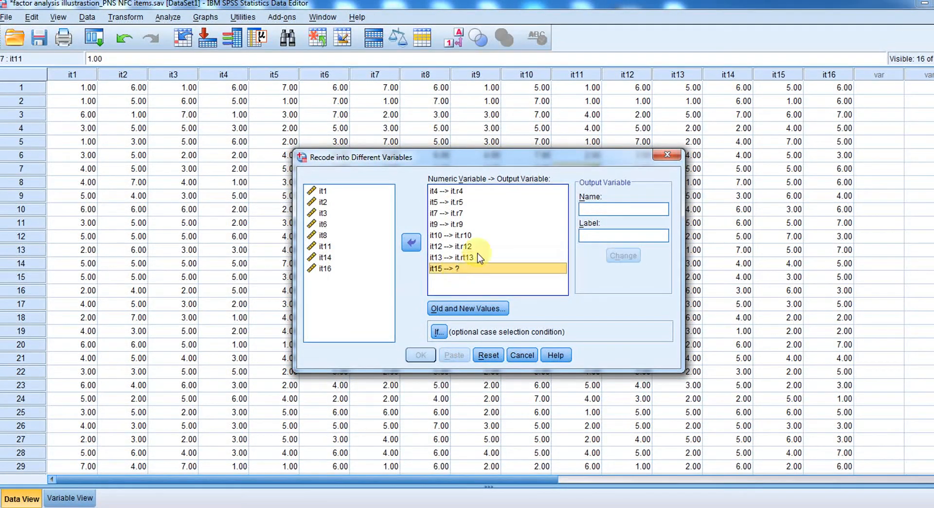
click(591, 209)
text(it)
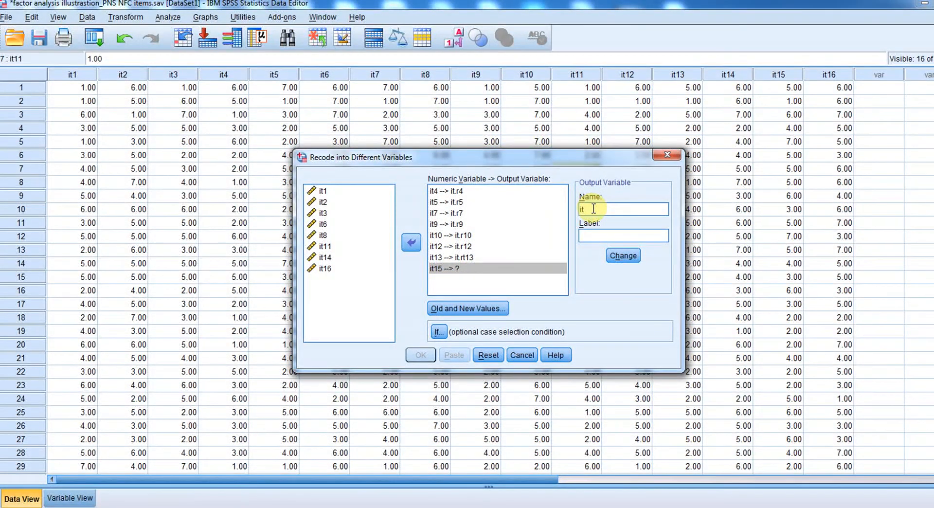
text(.r15)
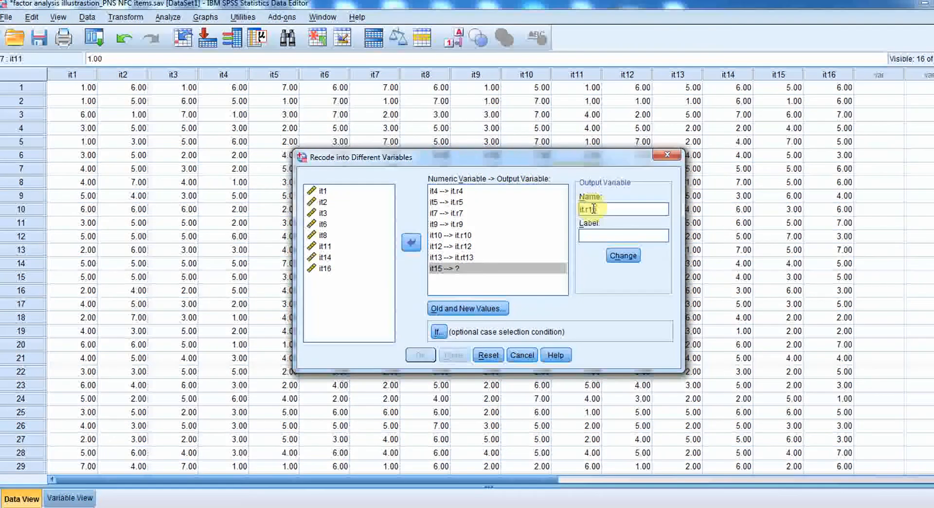
click(617, 253)
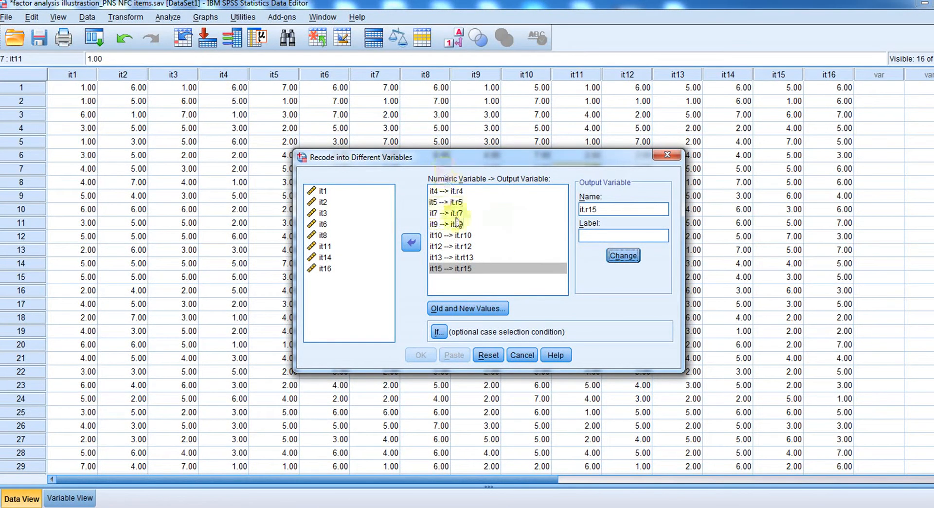
Define recode rules that turn old value 1 into 7 and old value 2 into 6
click(483, 308)
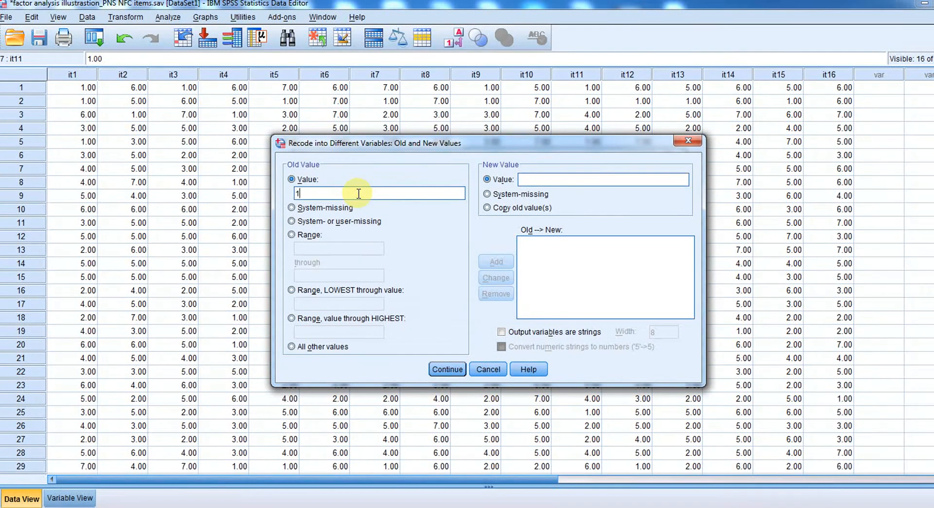
key(Tab)
text(7)
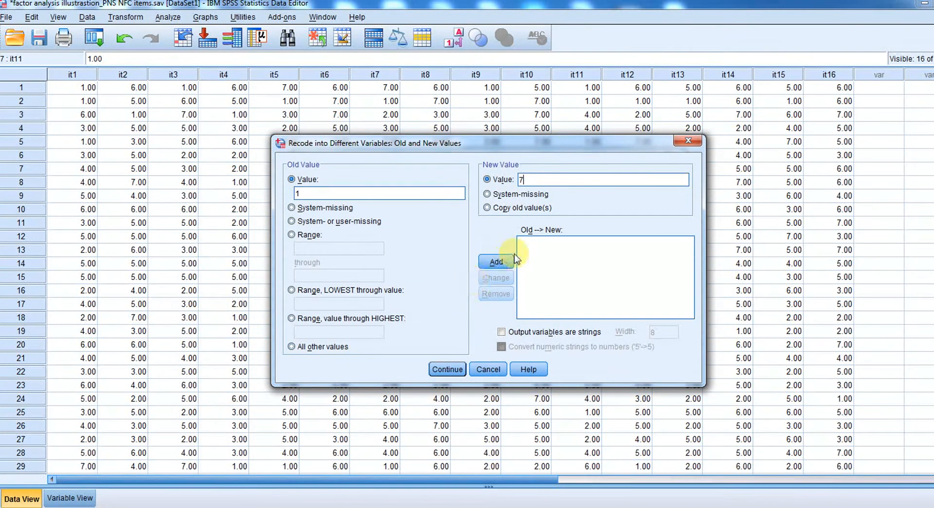
click(495, 262)
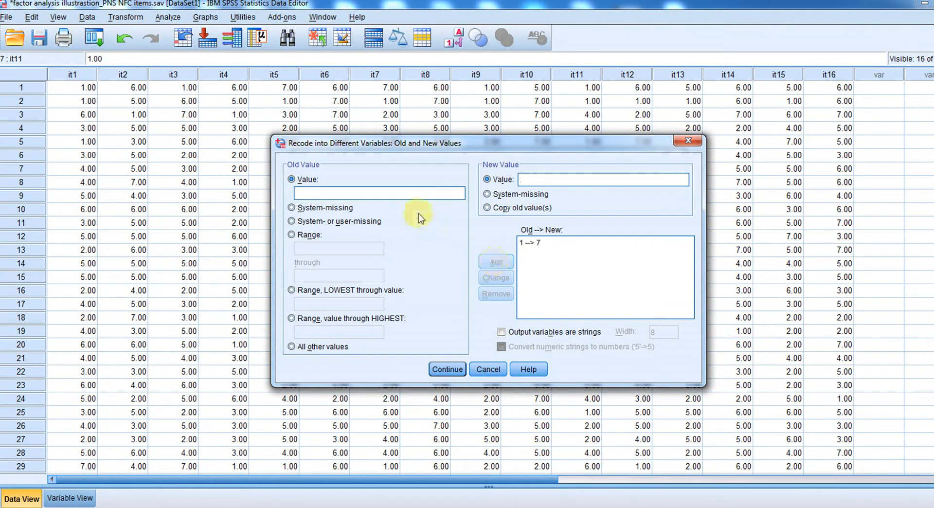
click(411, 193)
text(26)
click(496, 263)
Add recode rules that turn old value 3 into 5 and keep old value 4 as 4
click(414, 196)
text(3)
key(Tab)
key(Tab)
text(5)
click(493, 261)
text(4)
key(Tab)
key(Tab)
text(4)
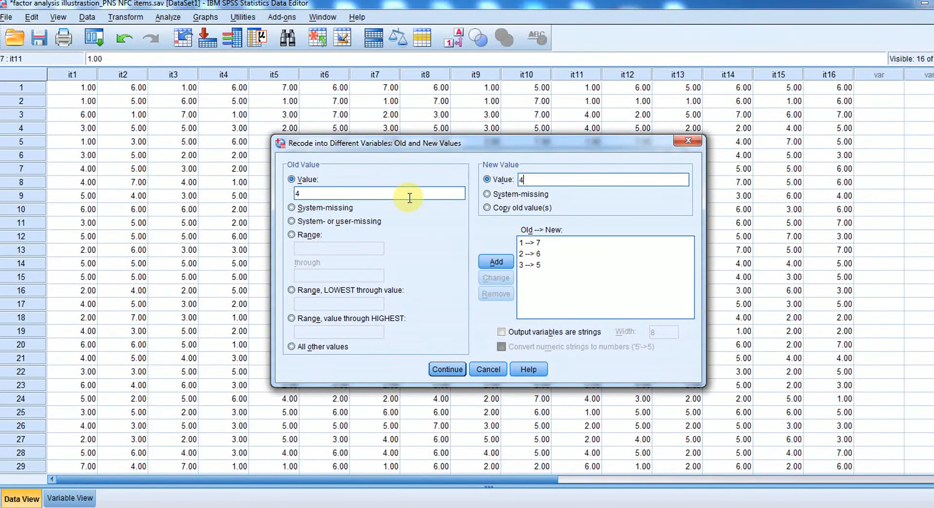
click(496, 261)
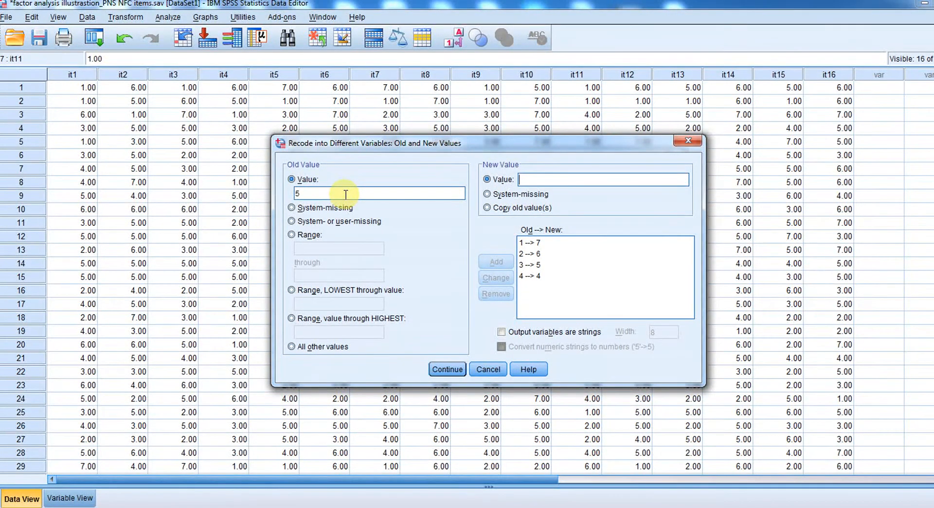
Add the remaining recode rules: old value 5 into 3, 6 into 2, and 7 into 1
text(3)
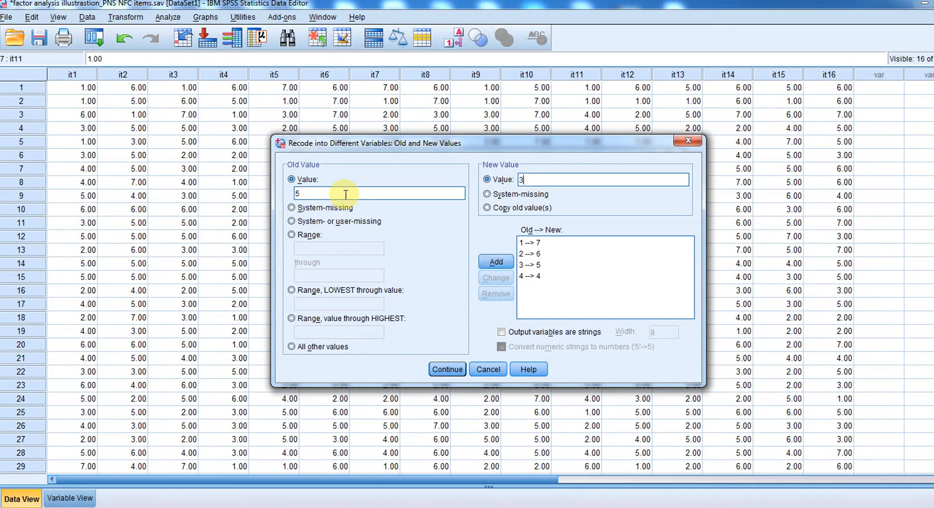
click(496, 265)
text(62)
key(Tab)
text(1)
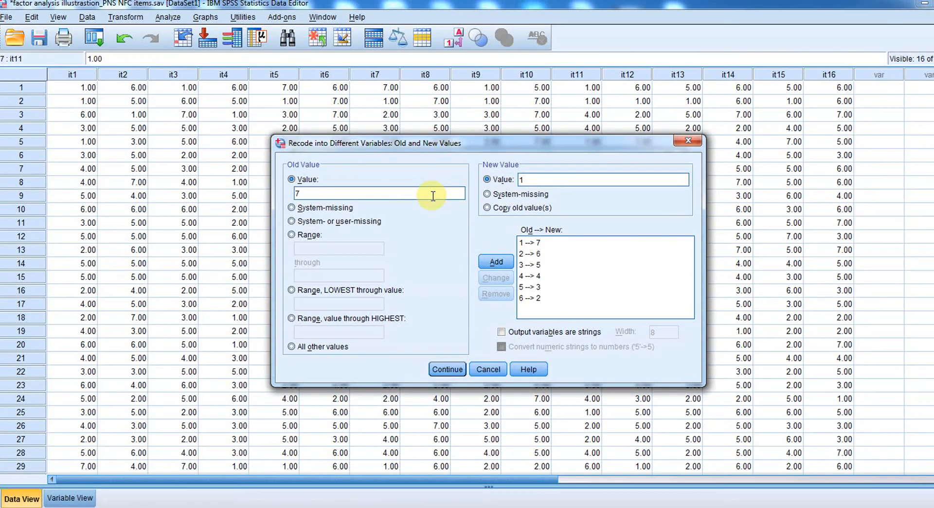
click(496, 261)
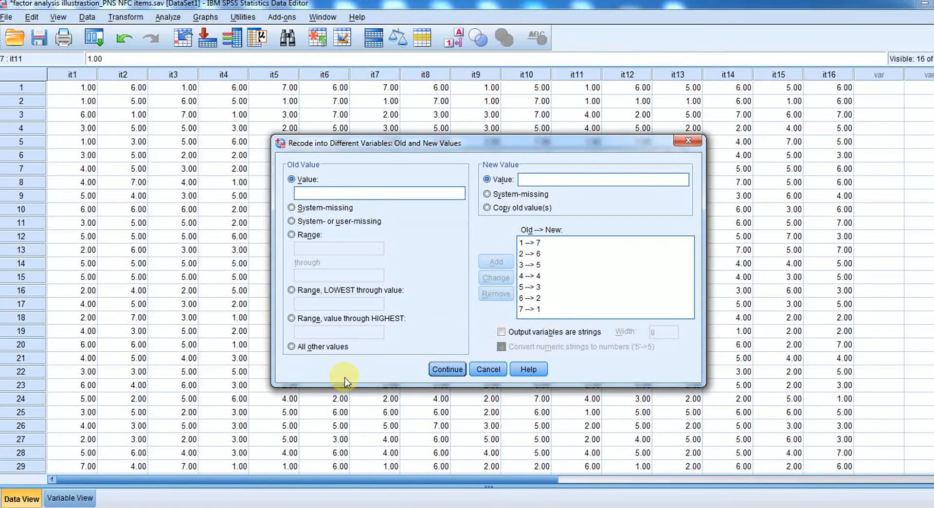
Accept the reversed value mapping, run the recode, and check the new it.r variables in the data editor
click(447, 369)
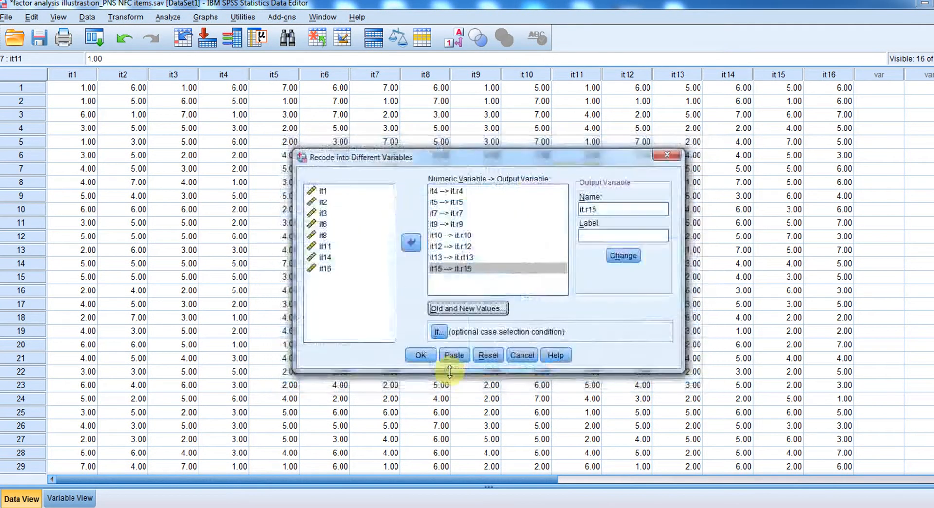
click(421, 355)
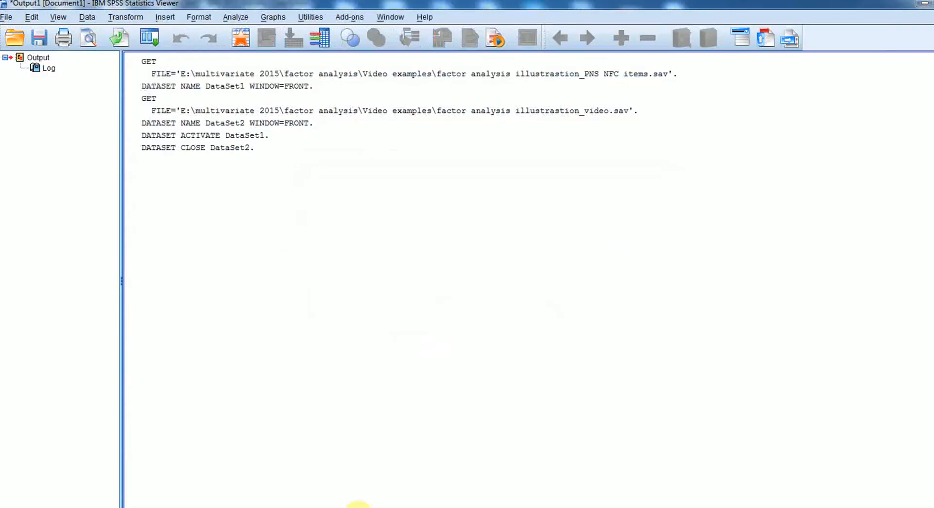
mouse_move(396, 492)
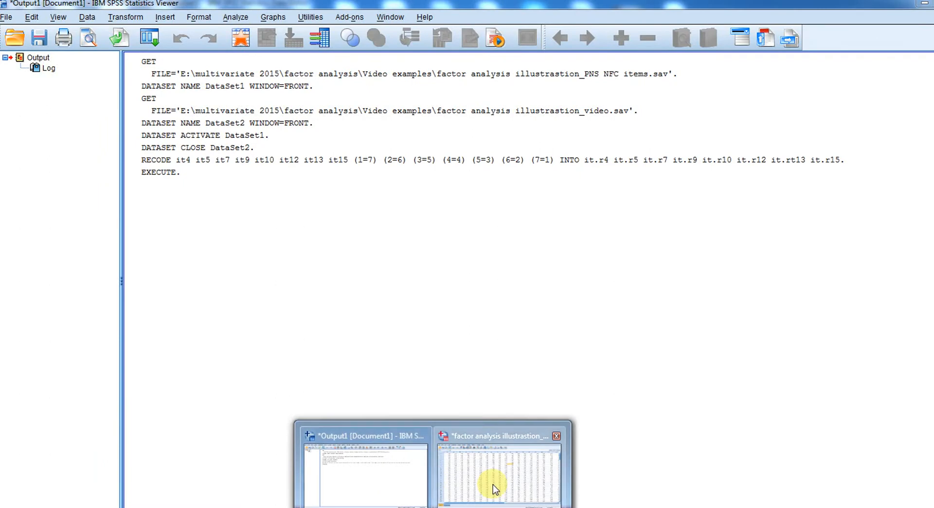
click(470, 489)
drag(501, 482, 663, 454)
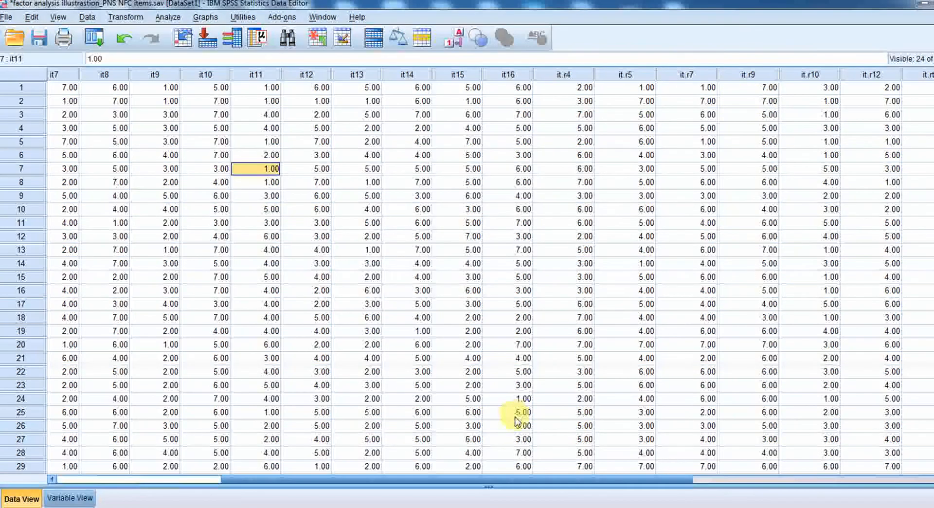
drag(509, 481, 267, 488)
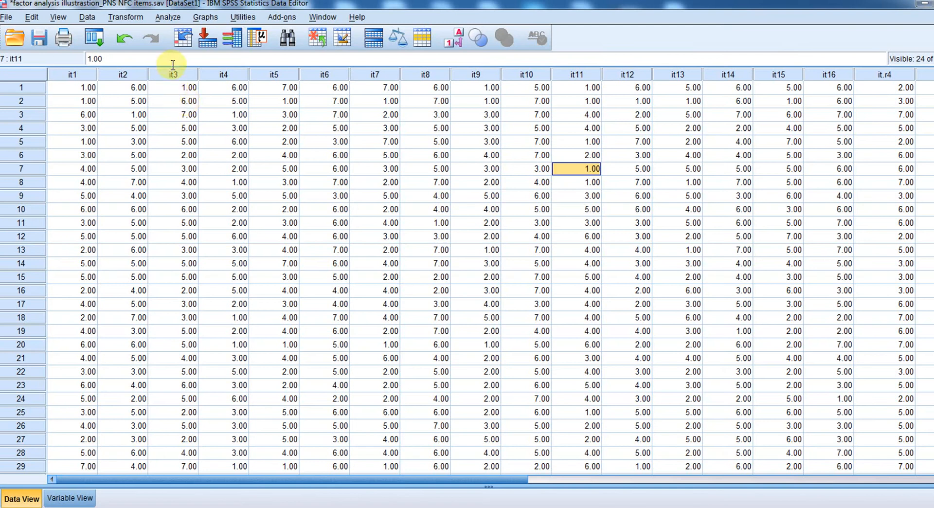
click(165, 21)
mouse_move(276, 170)
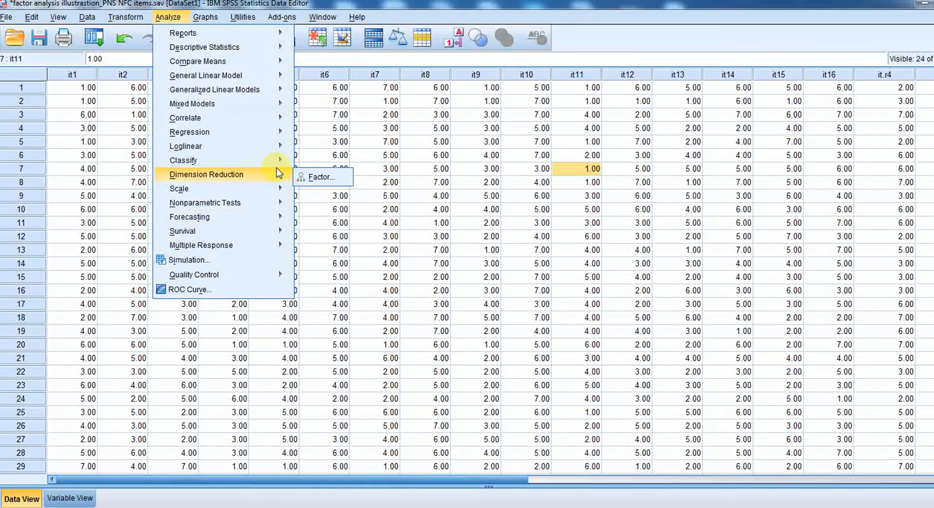
click(325, 178)
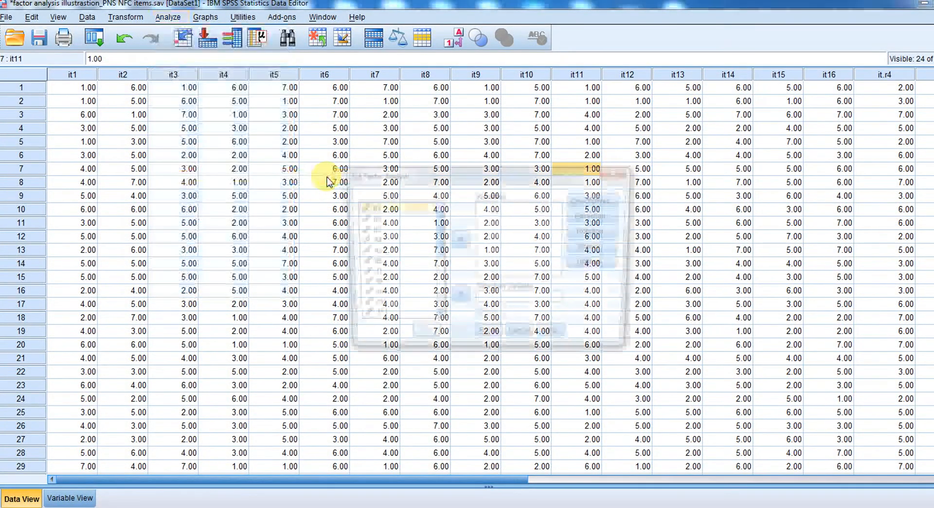
drag(469, 167, 471, 136)
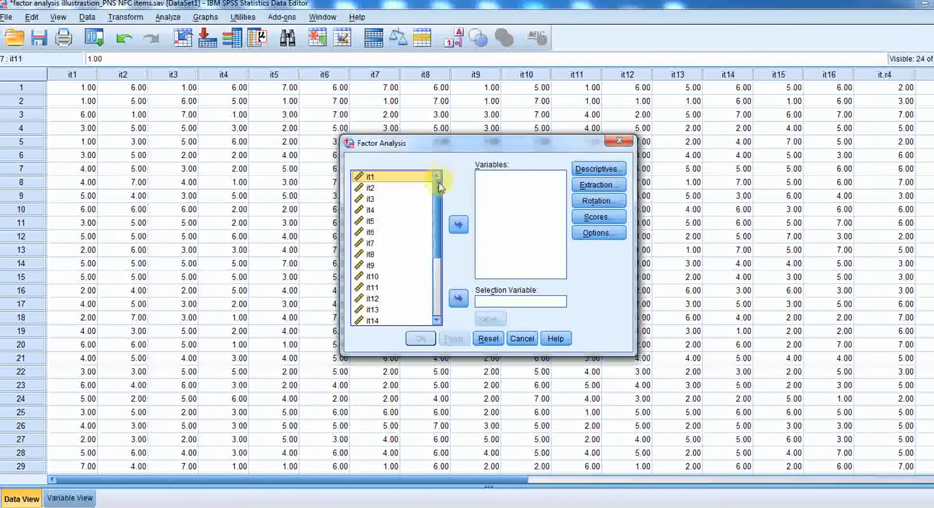
click(458, 225)
click(376, 178)
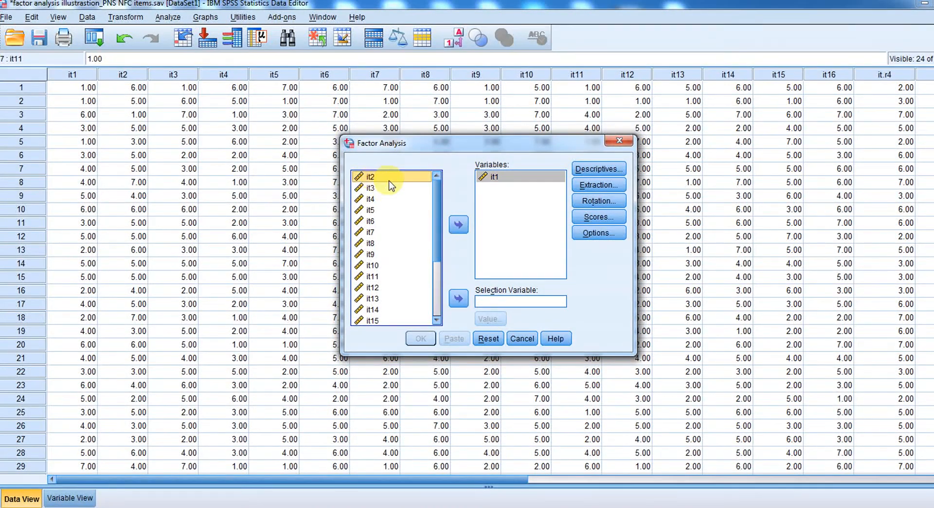
click(460, 226)
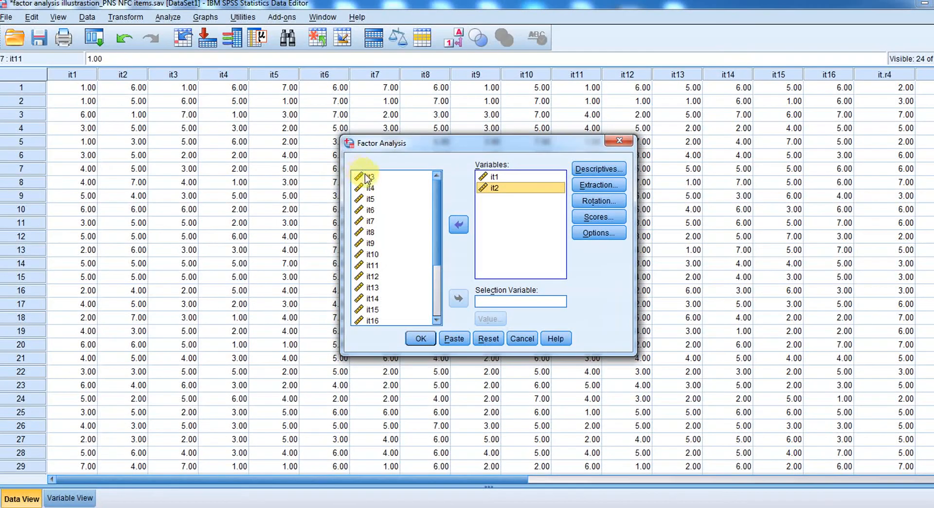
click(371, 179)
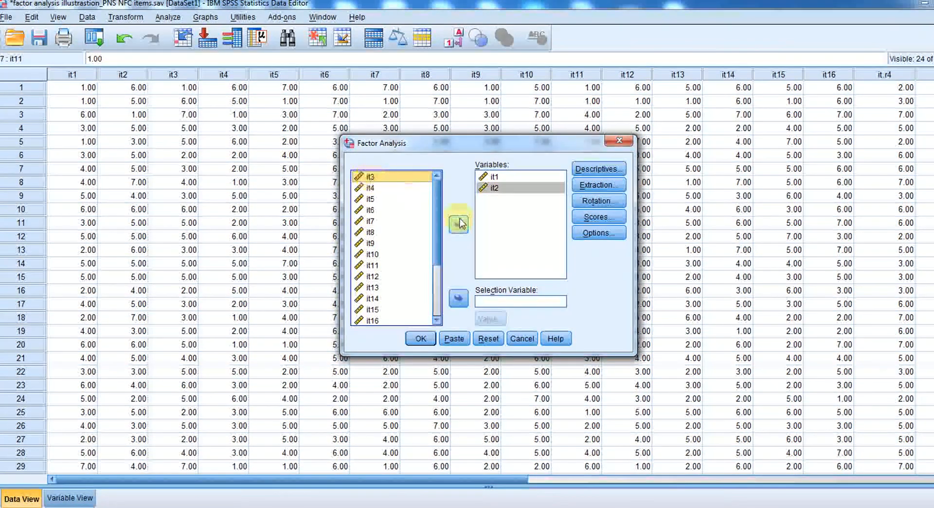
click(459, 225)
drag(436, 209, 443, 273)
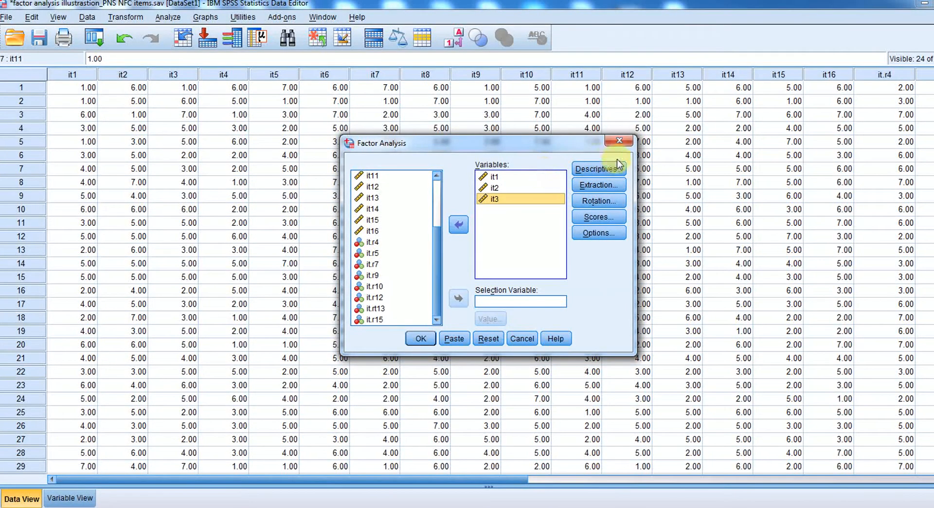
click(629, 128)
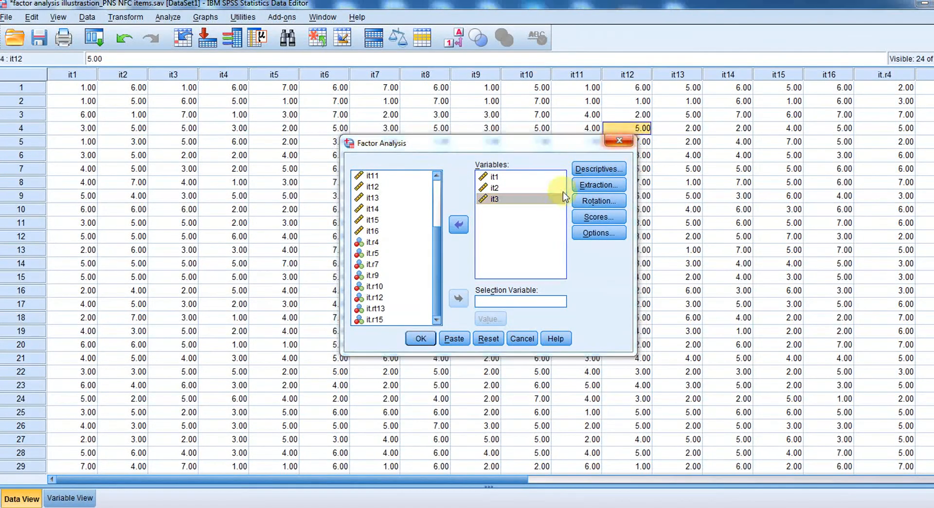
click(624, 141)
Set the measurement level of the recoded variables it.r4 through it.r15 to Scale, copying it from it16
click(79, 498)
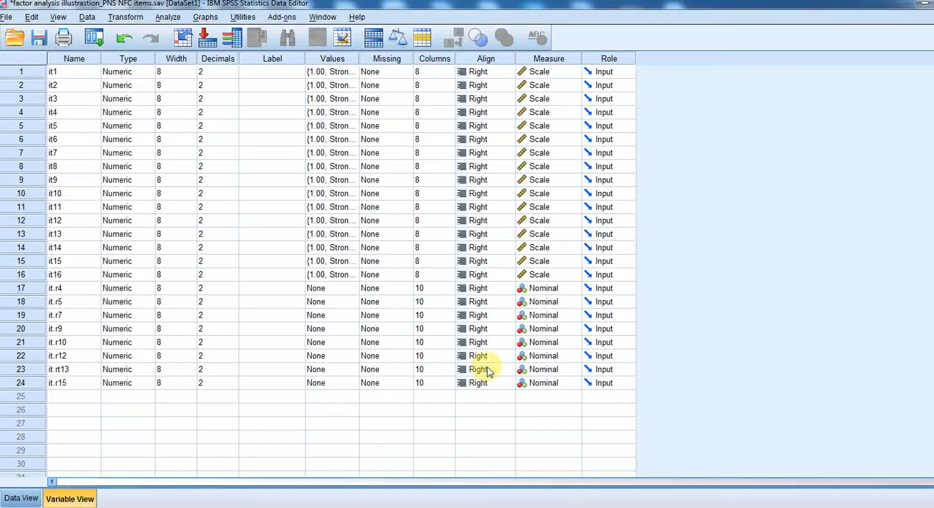
click(549, 274)
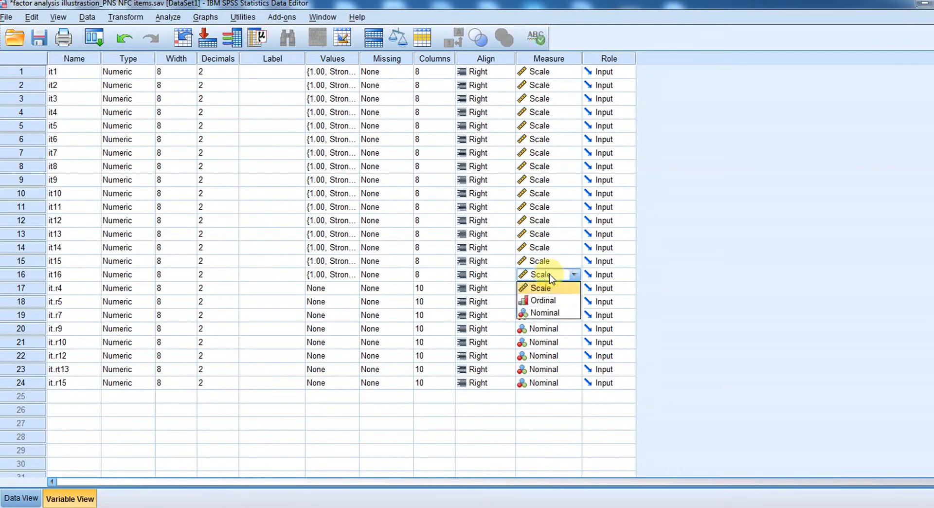
click(550, 283)
drag(552, 288, 556, 383)
text(Scale)
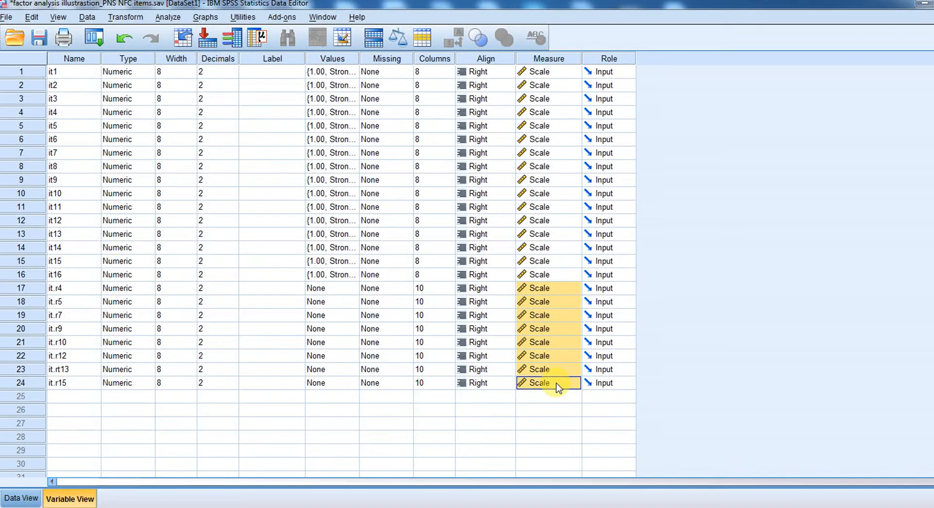
Save the data file and check the variable definitions before returning to the data values
click(21, 497)
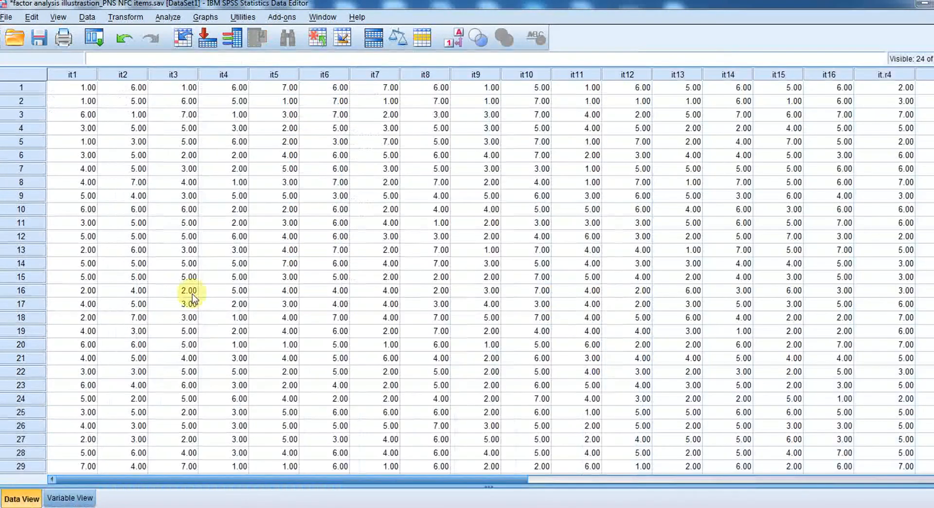
click(40, 39)
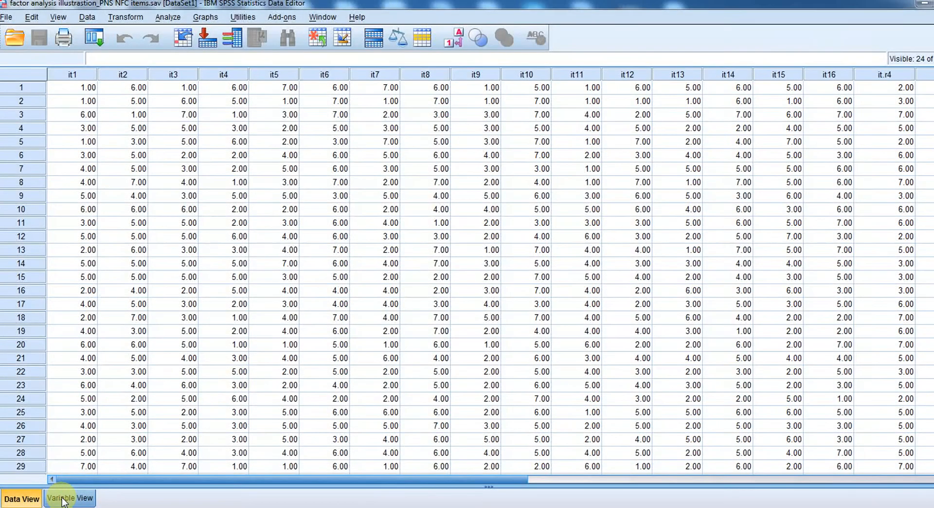
click(65, 497)
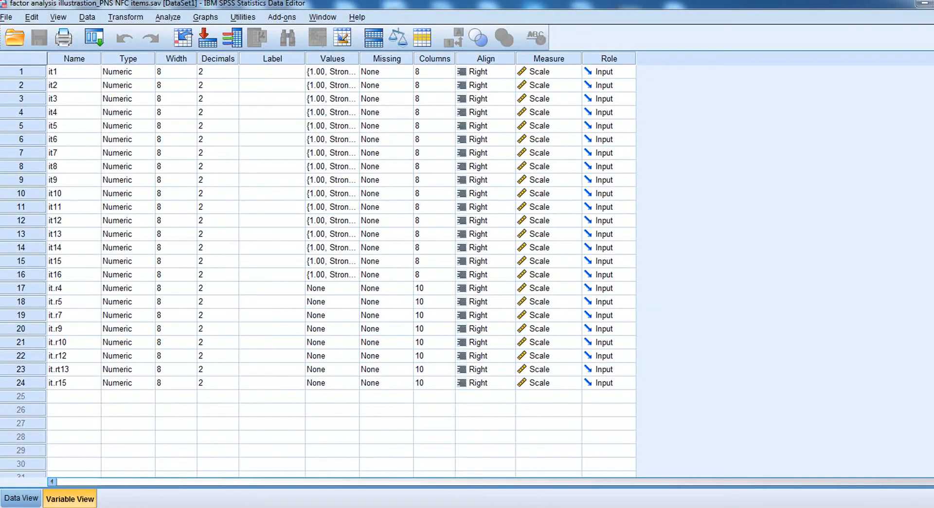
click(22, 497)
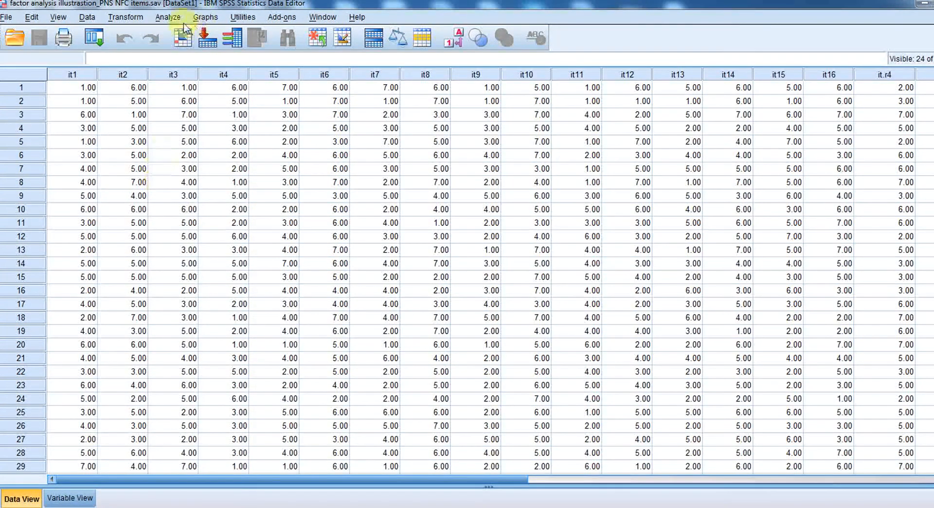
Start a factor analysis under dimension reduction and add it1, it2 and it3 as its variables
click(167, 19)
mouse_move(267, 176)
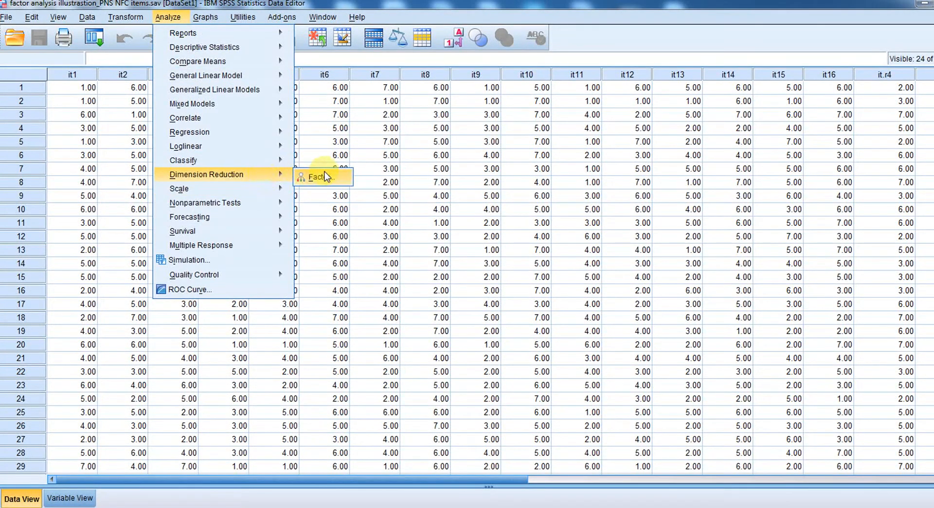
click(333, 174)
click(458, 239)
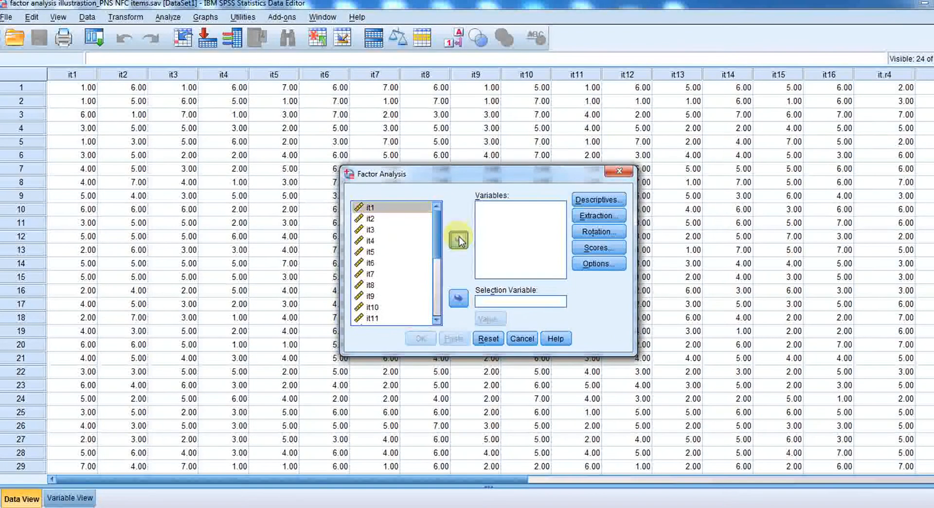
click(459, 240)
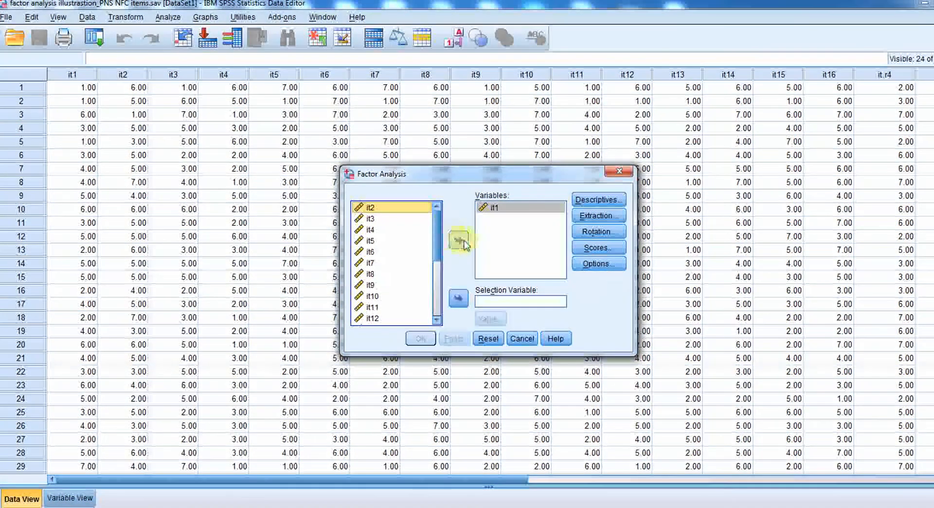
click(458, 239)
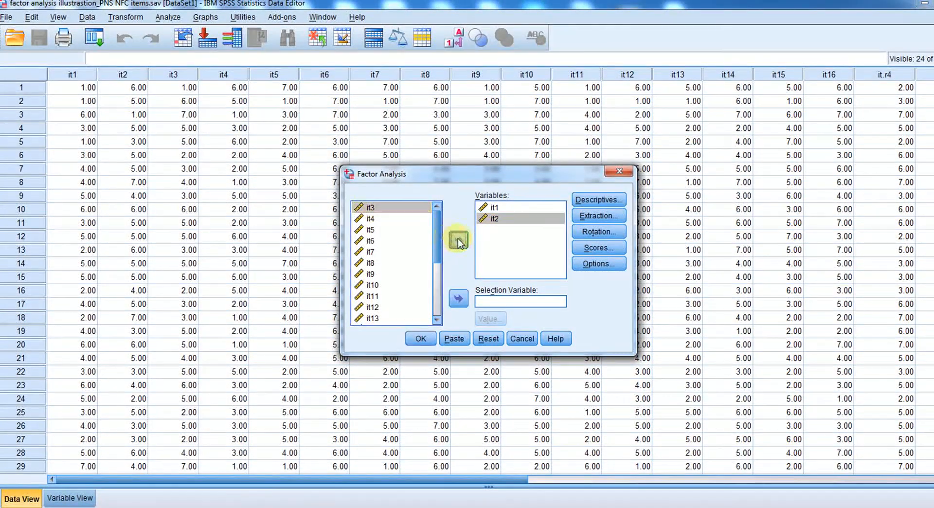
Add the reversed items it.r4 and it.r5 to the factor analysis variables
scroll(443, 301, down, 4)
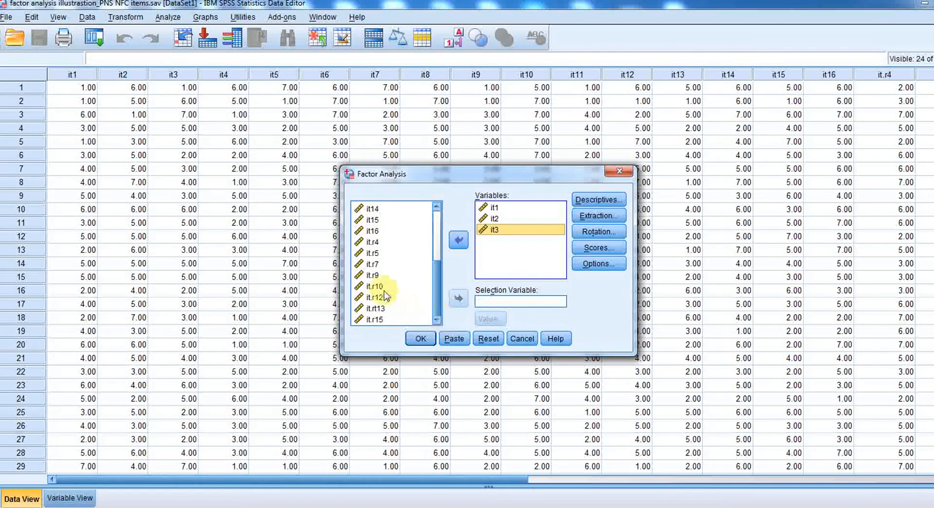
click(376, 243)
click(457, 239)
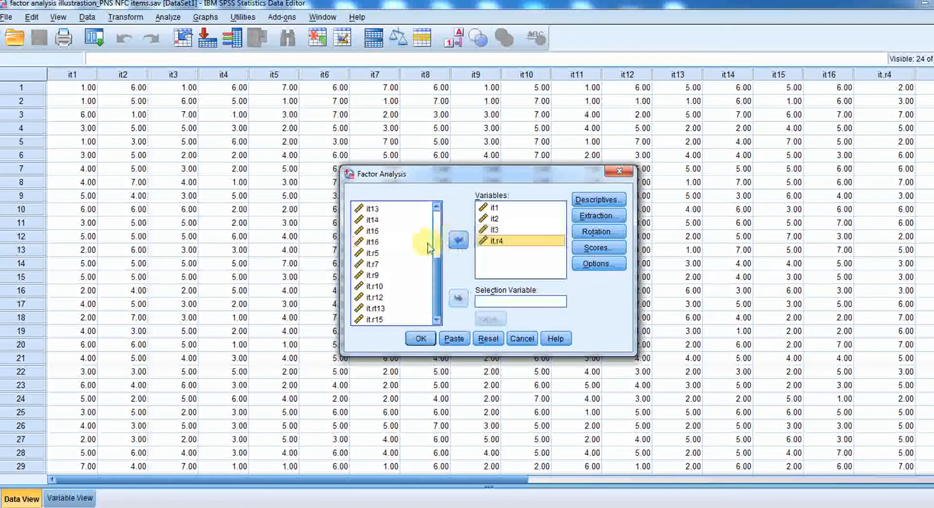
click(378, 248)
click(458, 240)
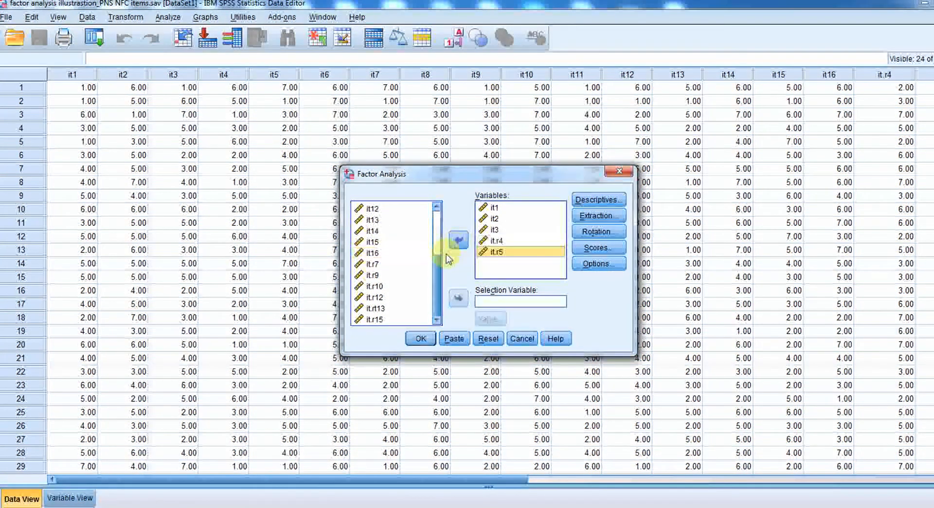
Add it6 and the reversed item it.r7 to the factor analysis variables
scroll(435, 250, up, 2)
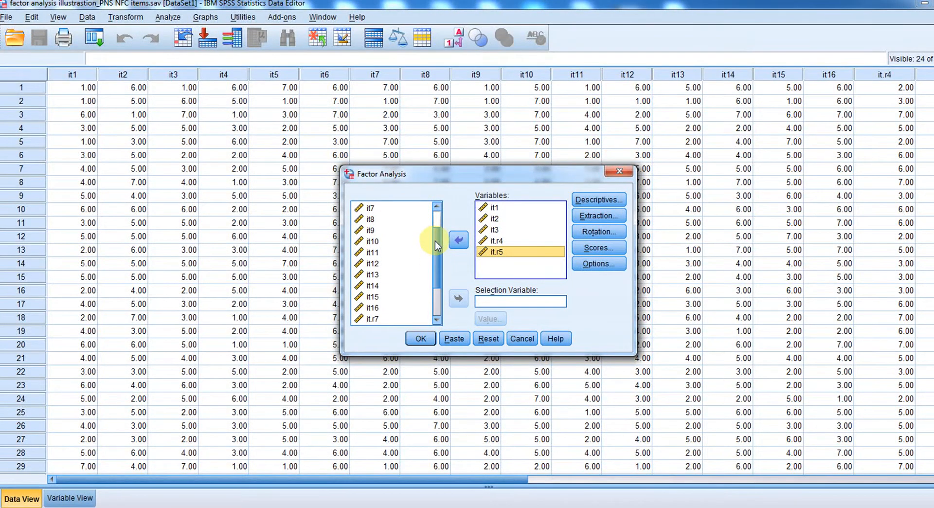
scroll(373, 214, up, 1)
click(372, 210)
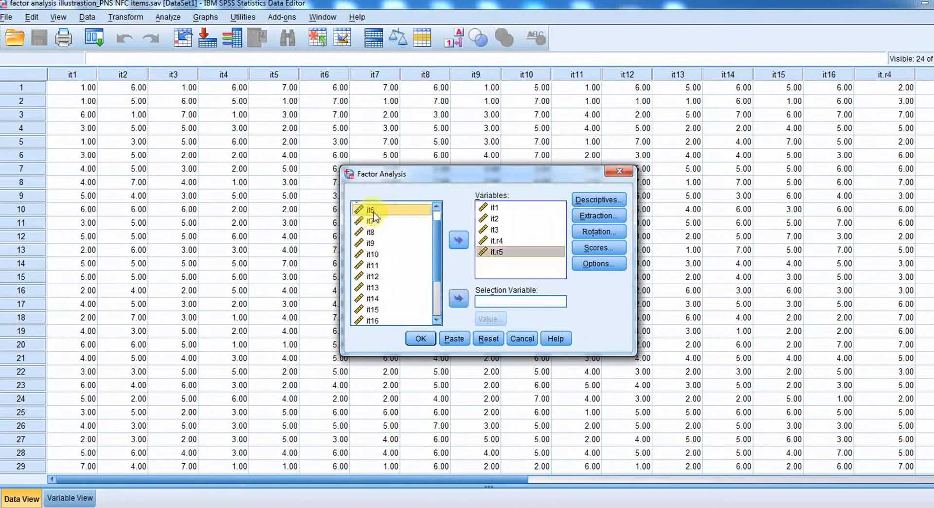
click(458, 240)
scroll(437, 240, down, 5)
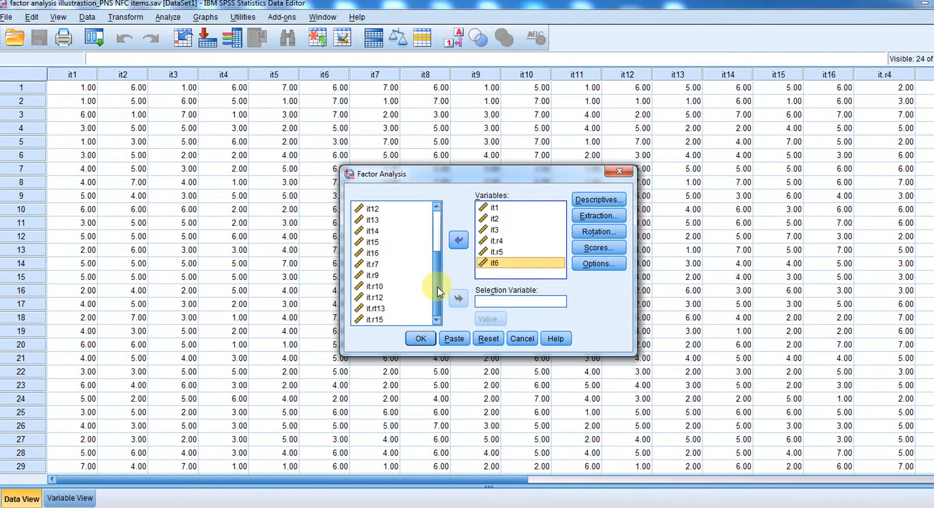
click(384, 264)
click(457, 240)
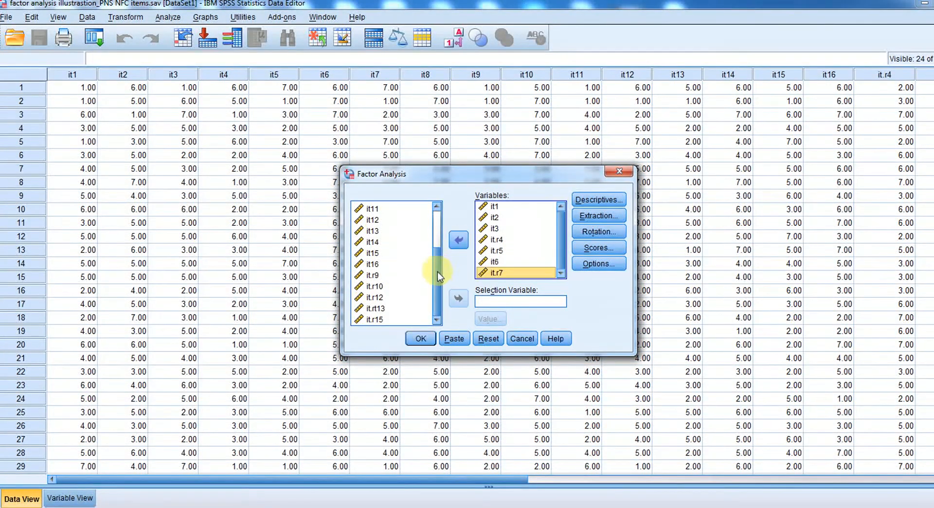
Add it8 and the reversed items it.r9 and it.r10 to the factor analysis variables
drag(437, 275, 437, 250)
click(372, 219)
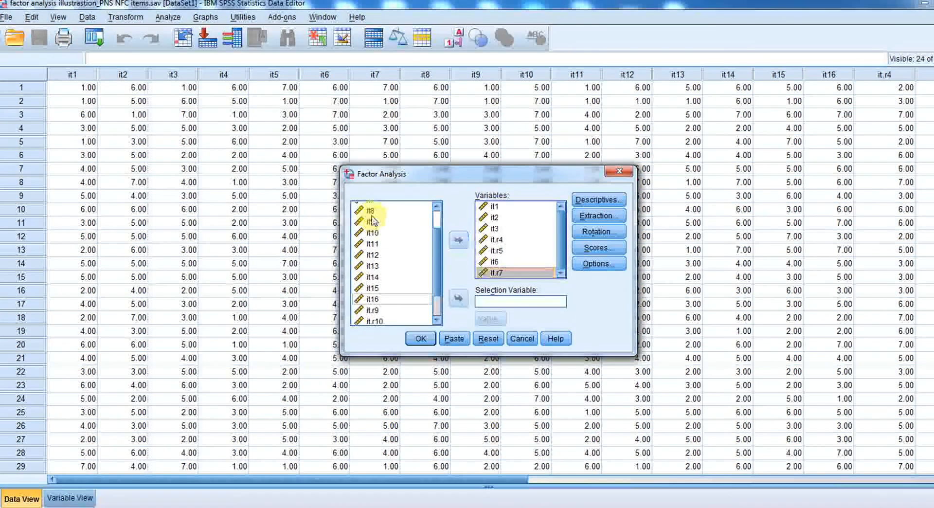
click(458, 239)
click(441, 284)
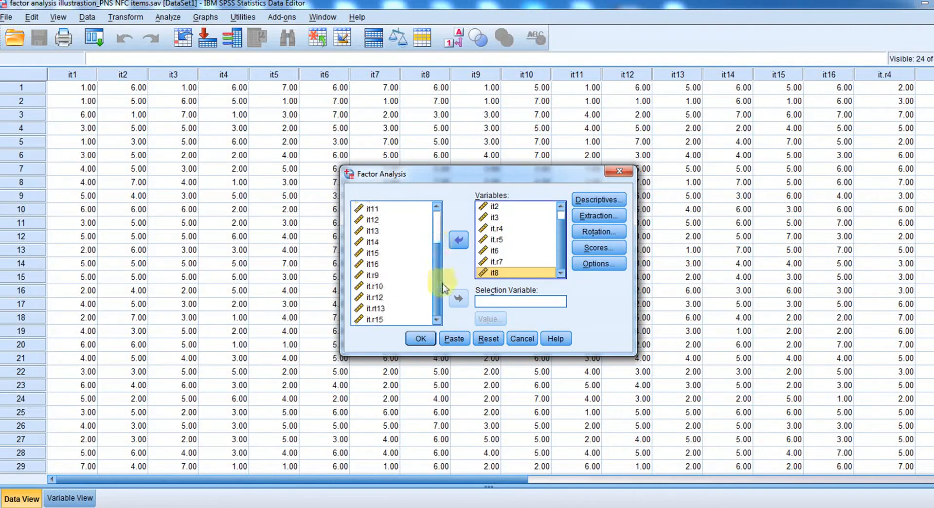
click(373, 275)
click(457, 240)
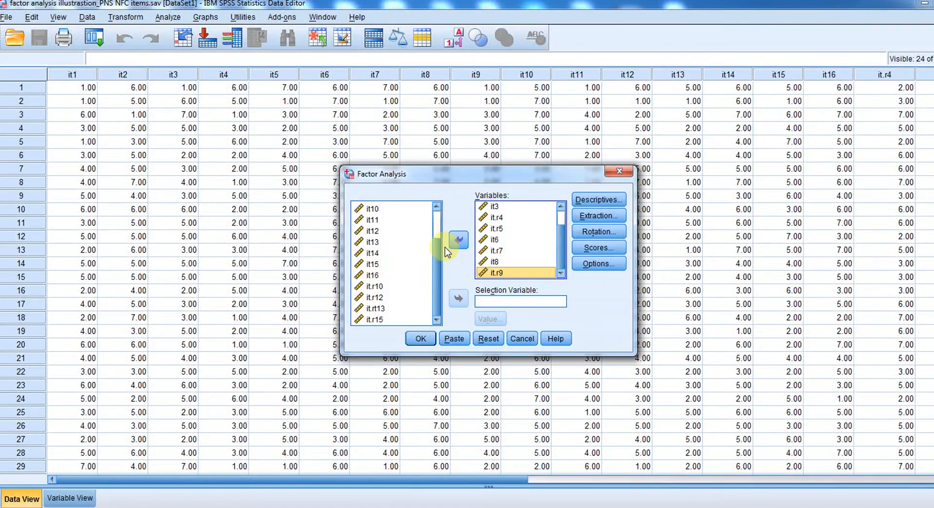
click(384, 286)
click(458, 241)
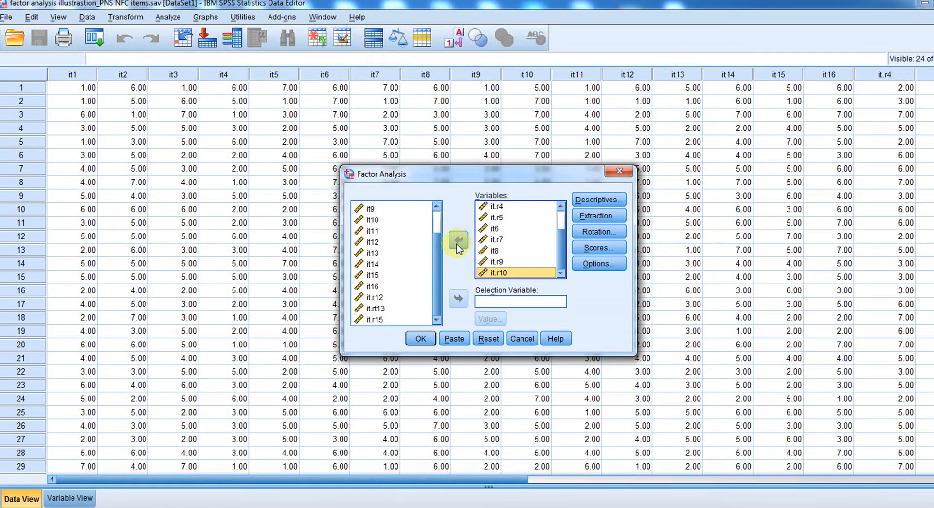
Add it11 and the reversed items it.r12 and it.rt13 to the factor analysis variables
click(371, 231)
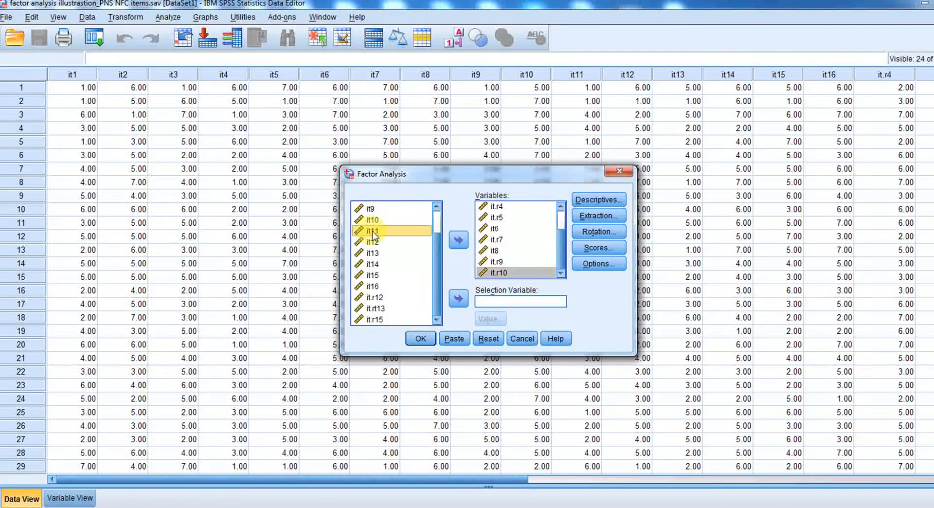
click(466, 243)
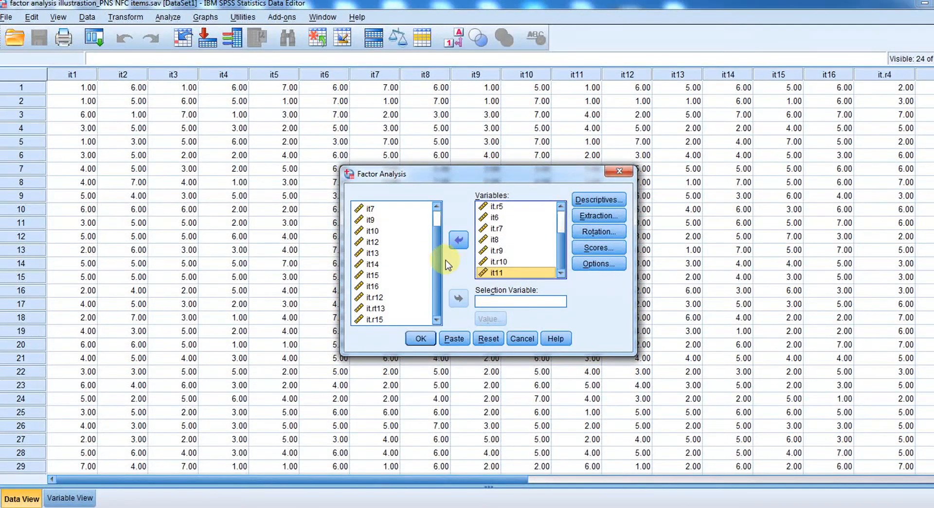
click(370, 298)
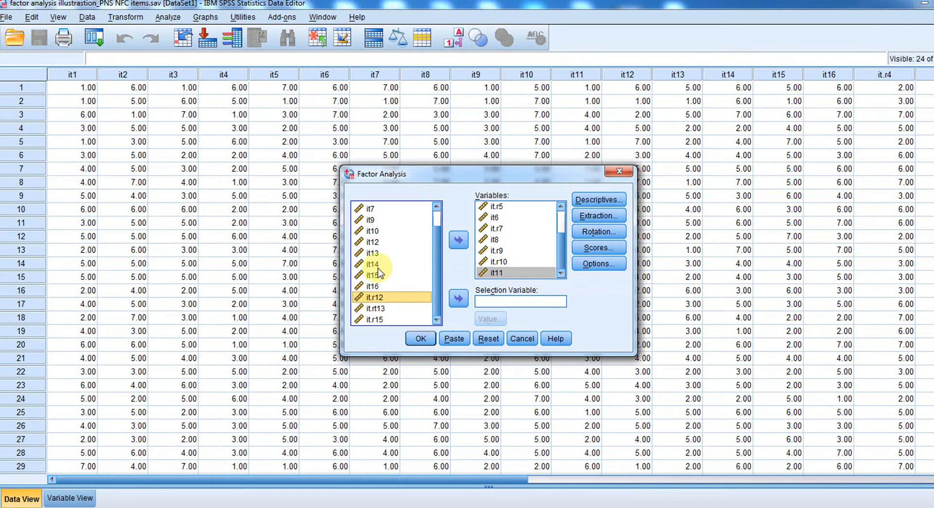
click(457, 244)
click(377, 308)
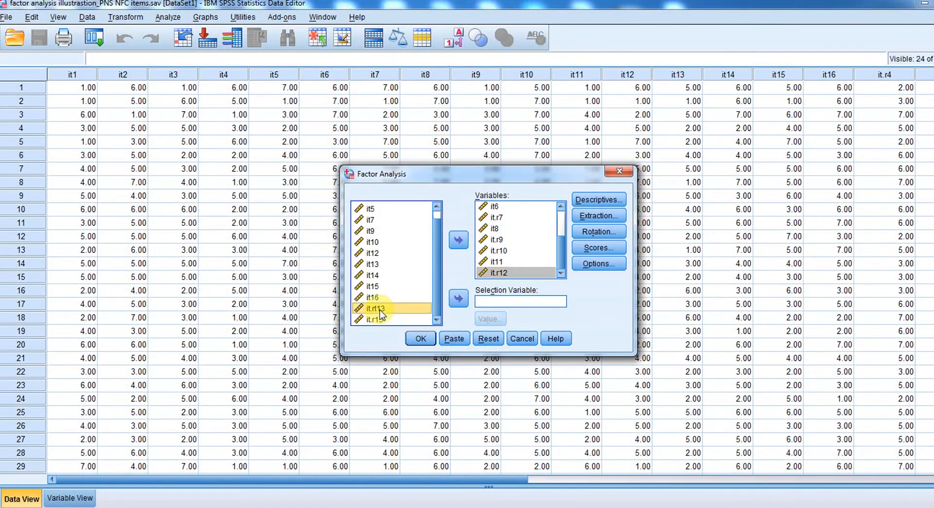
click(458, 239)
Add it14, the reversed item it.r15 and it16 to complete the factor analysis variables
click(374, 285)
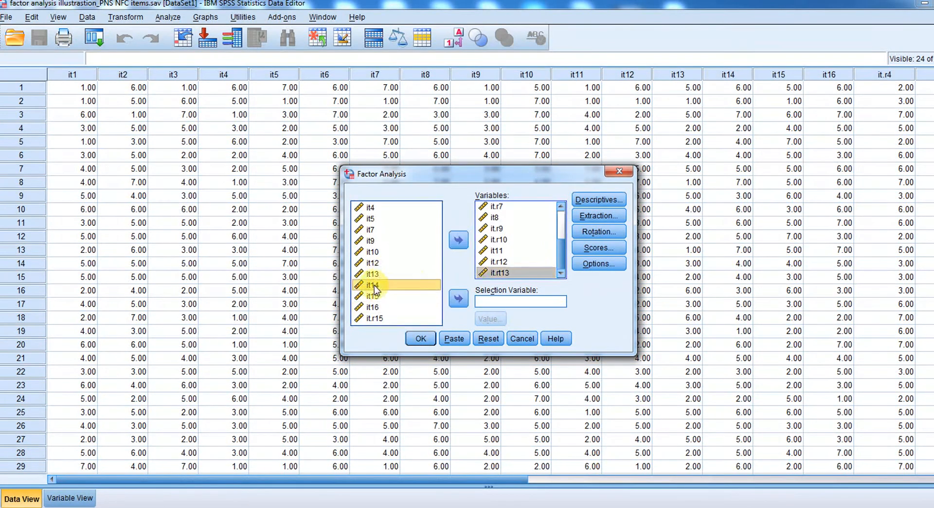
click(453, 243)
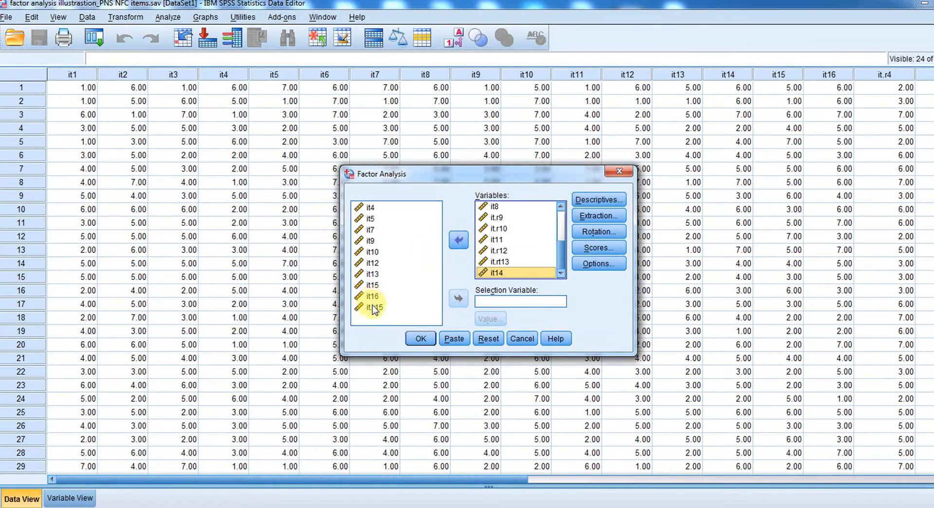
click(374, 306)
click(457, 240)
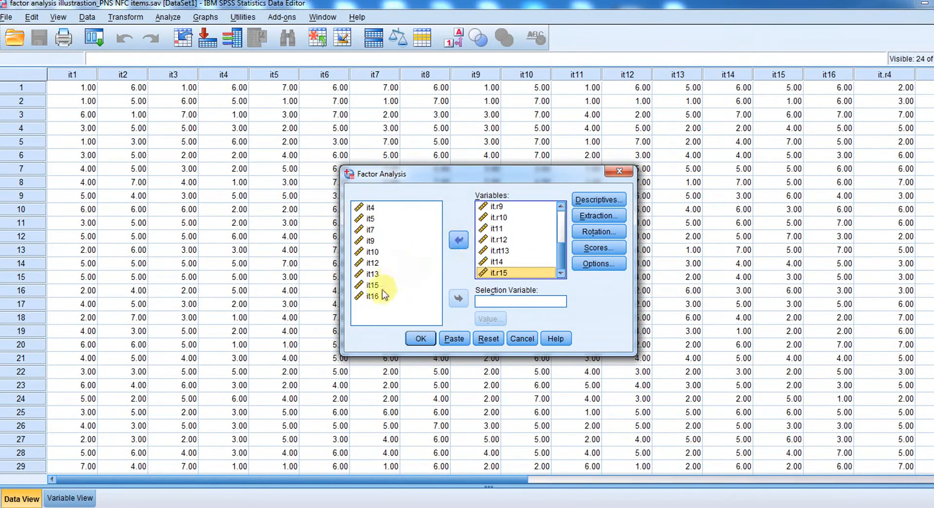
click(375, 296)
click(457, 240)
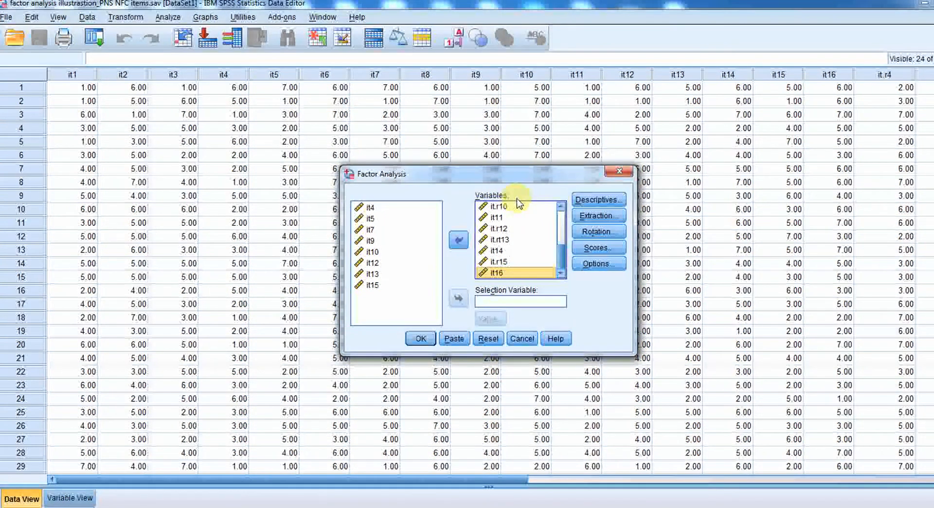
Request KMO and Bartlett's test of sphericity in the descriptives and run the factor analysis
click(603, 200)
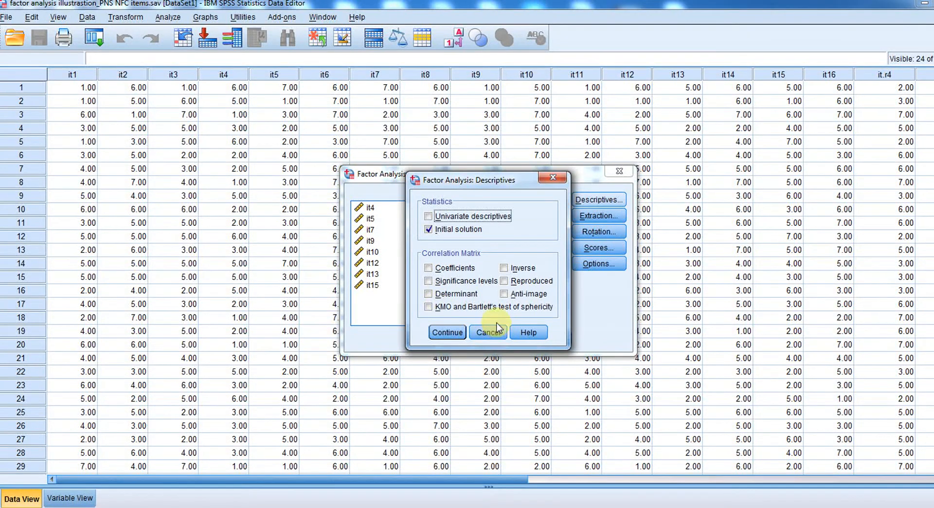
drag(502, 181, 705, 192)
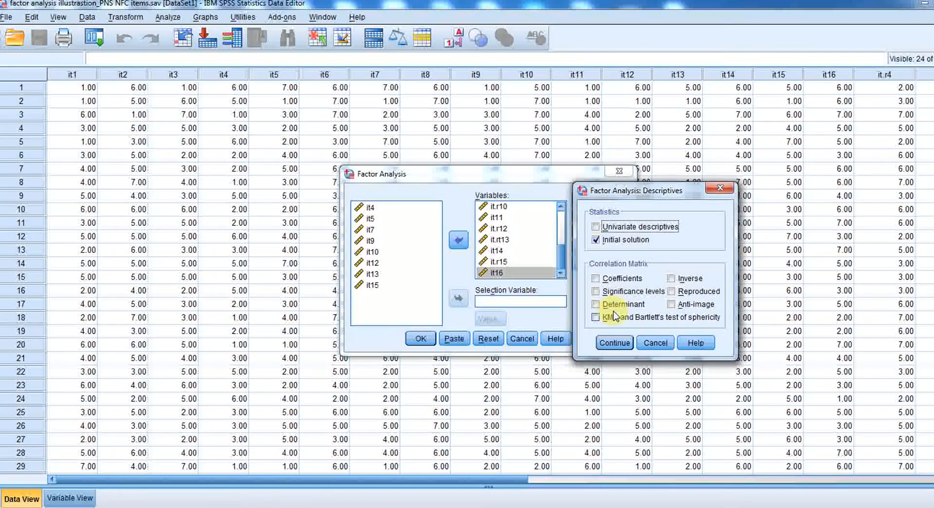
click(595, 319)
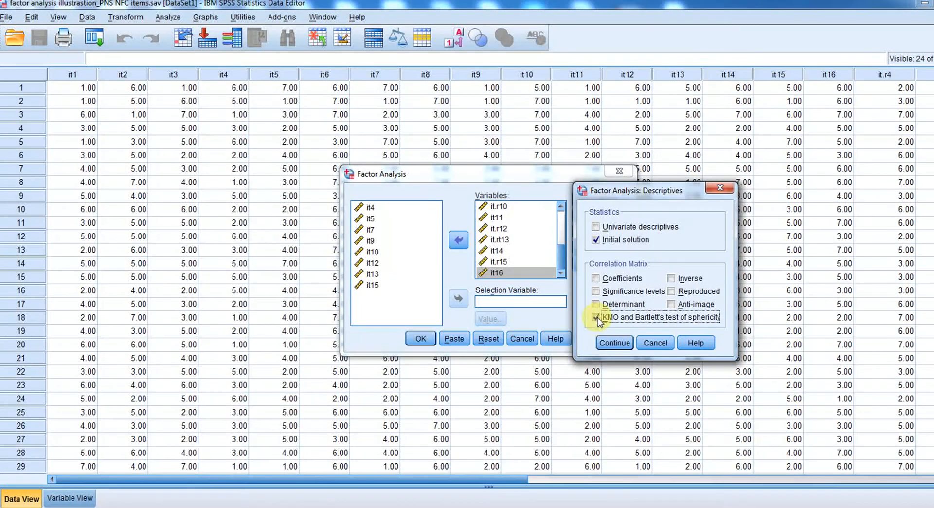
click(622, 343)
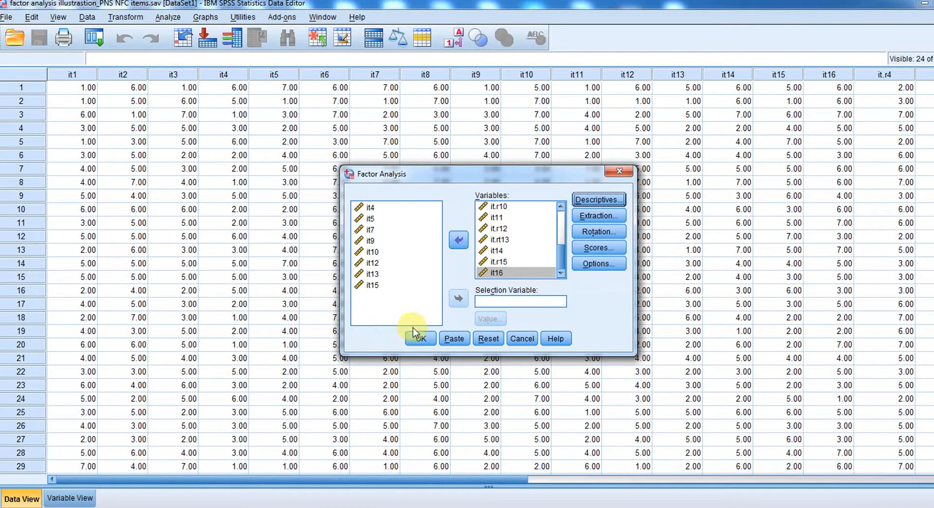
click(421, 339)
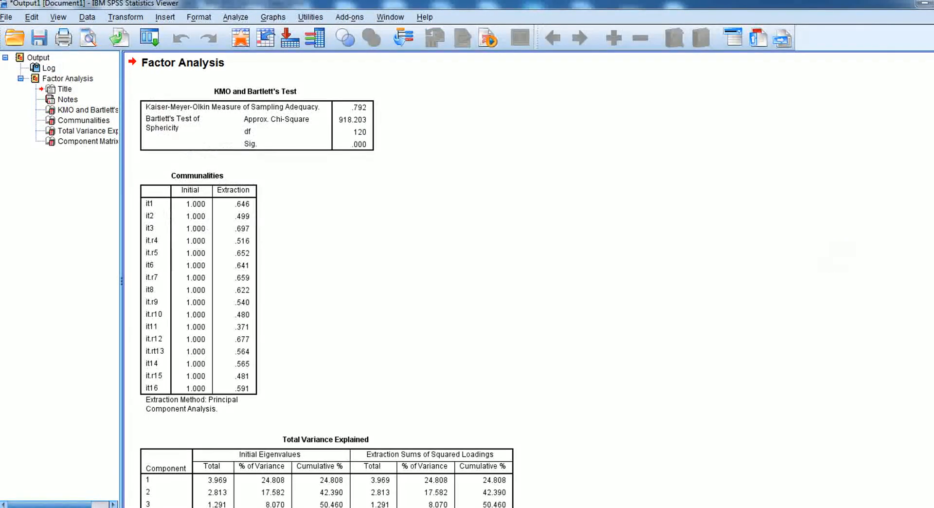
Look through the factor analysis output, including the communalities, total variance explained, component matrix and the logged command syntax
scroll(321, 280, down, 4)
scroll(321, 280, up, 6)
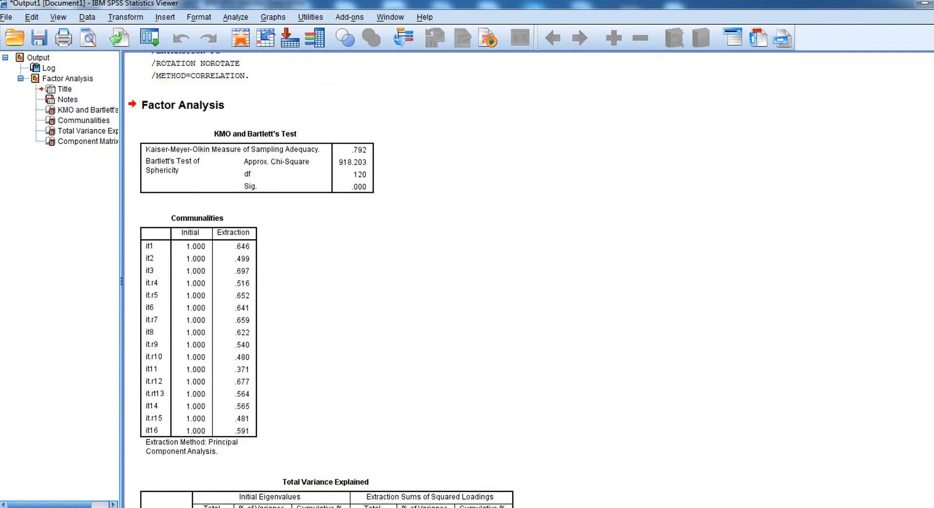
scroll(326, 279, down, 7)
scroll(326, 279, up, 3)
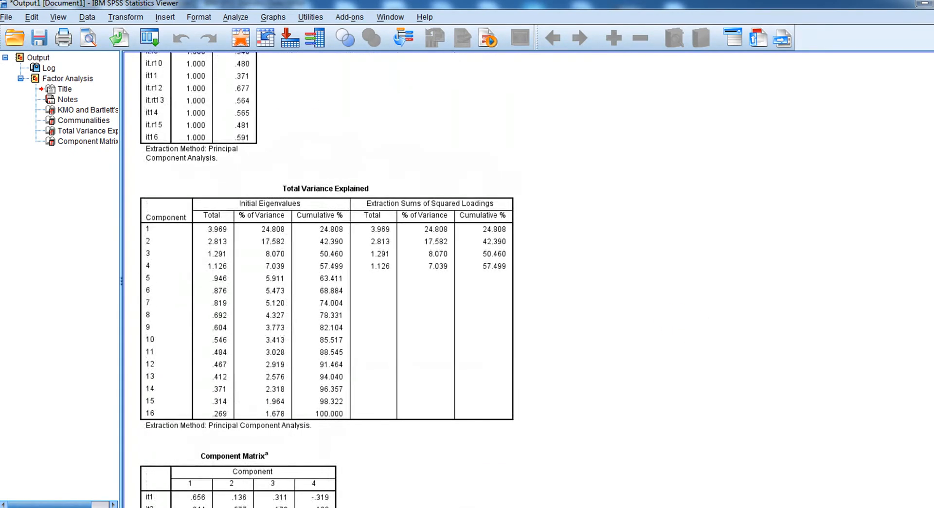
scroll(326, 280, down, 5)
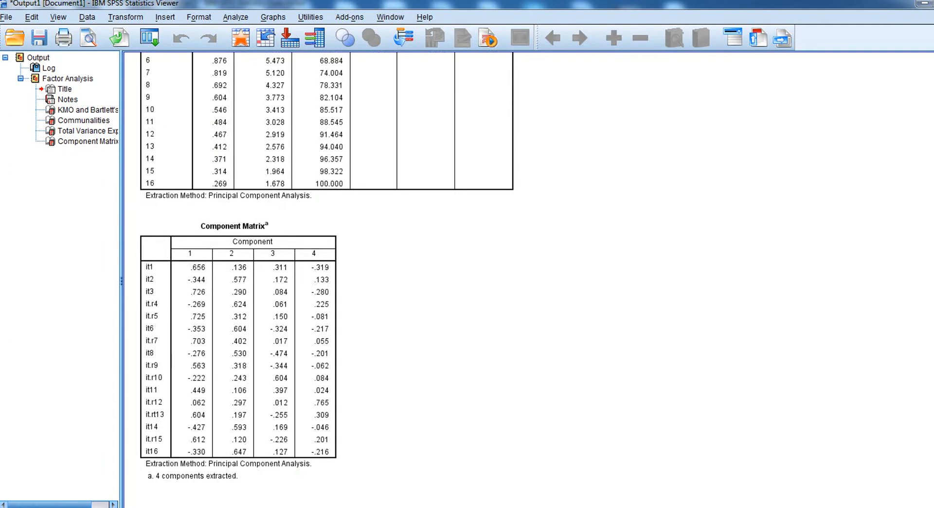
scroll(326, 280, up, 3)
scroll(326, 280, down, 4)
scroll(325, 280, up, 7)
scroll(326, 279, up, 9)
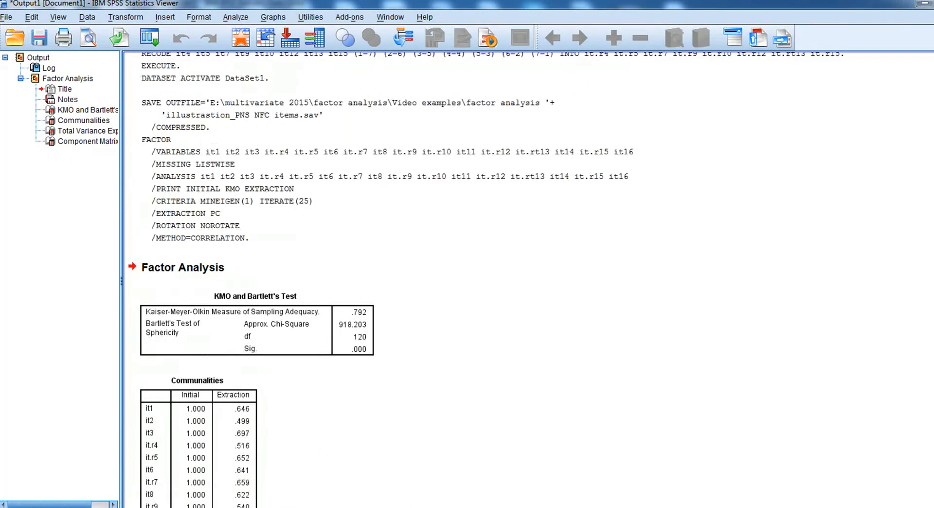
scroll(325, 280, up, 1)
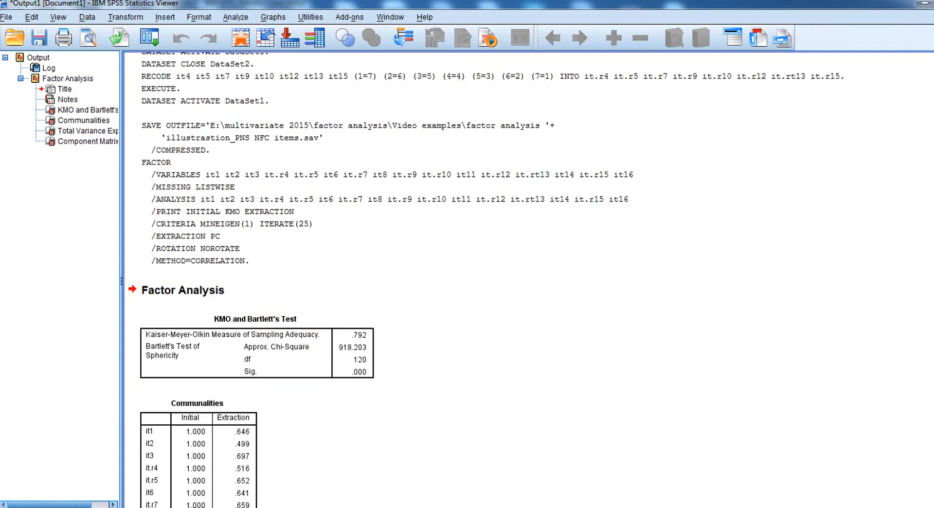
scroll(535, 280, down, 2)
scroll(584, 360, down, 2)
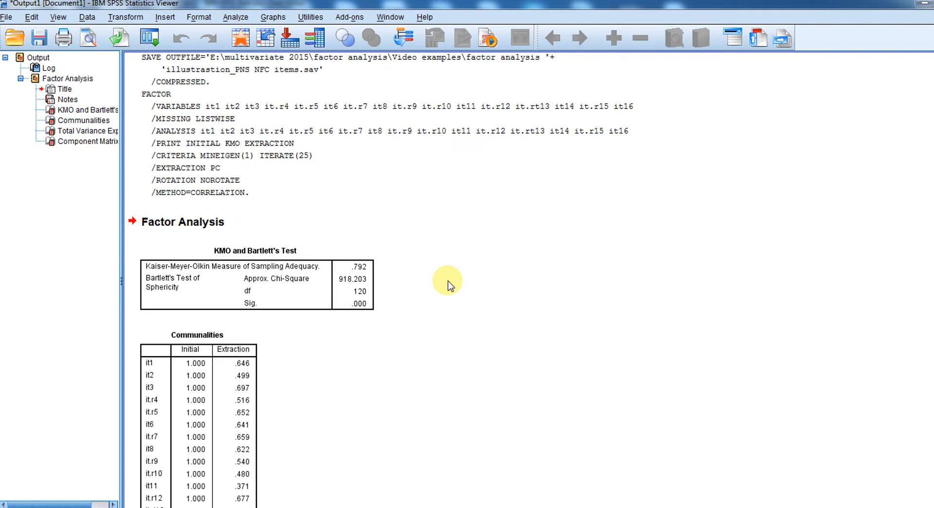
Examine the KMO measure of sampling adequacy and the significance of Bartlett's test in the output table
click(367, 276)
click(349, 270)
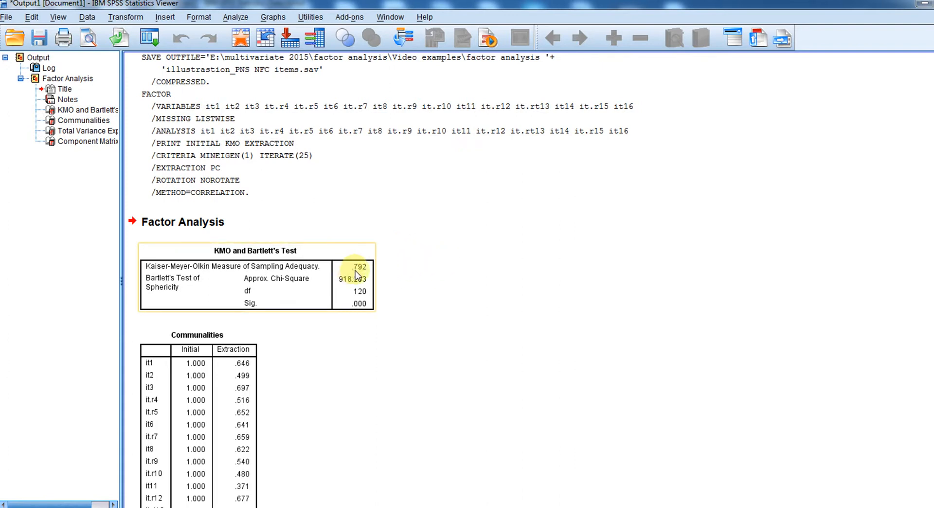
click(385, 272)
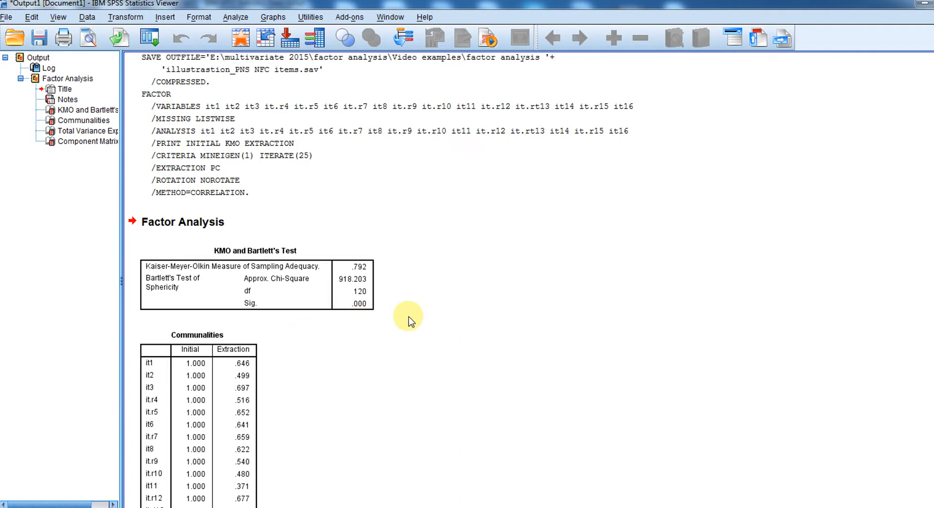
click(369, 310)
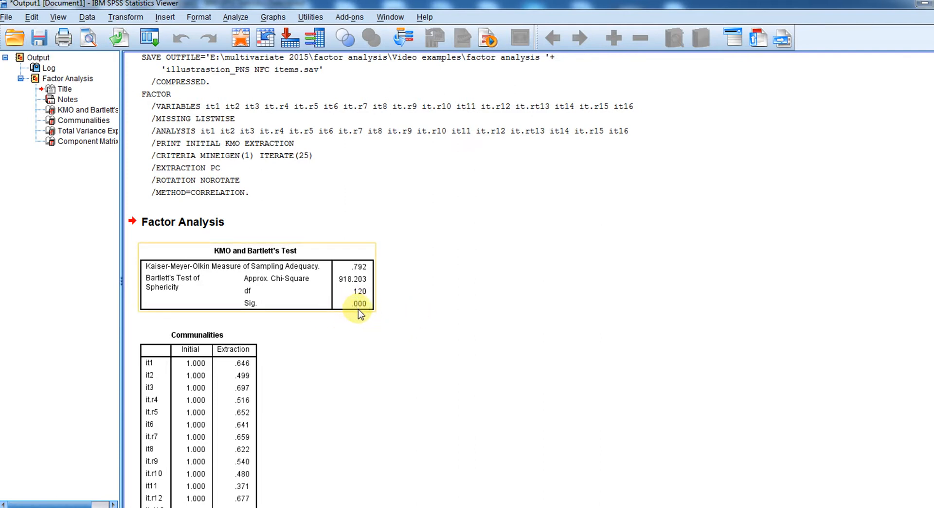
click(361, 315)
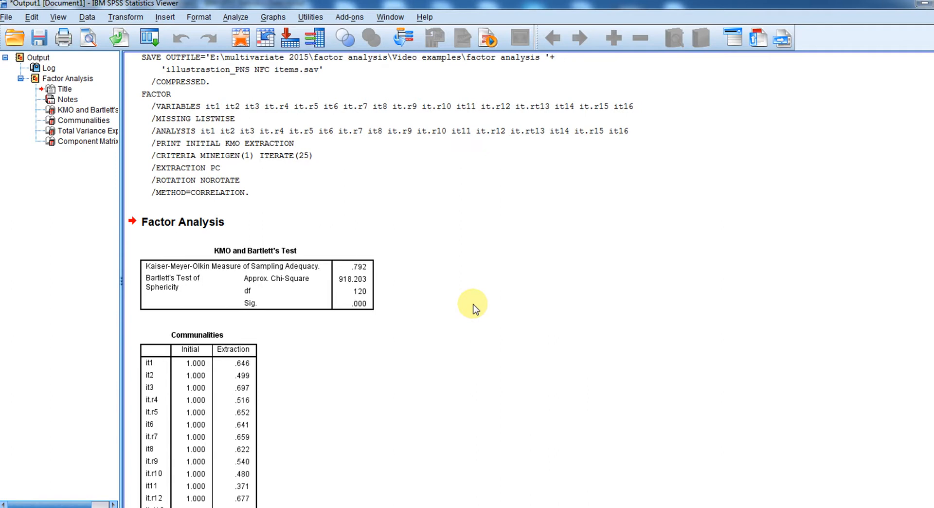
click(244, 271)
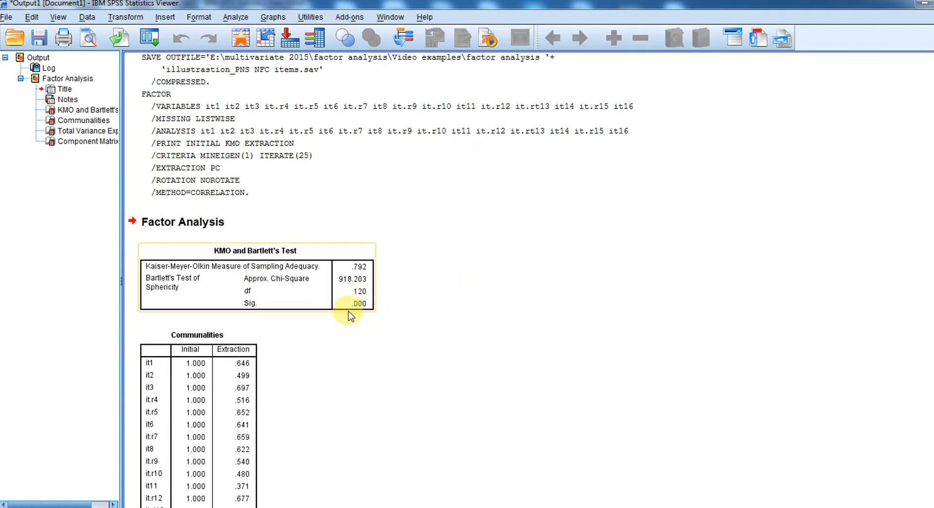
click(373, 313)
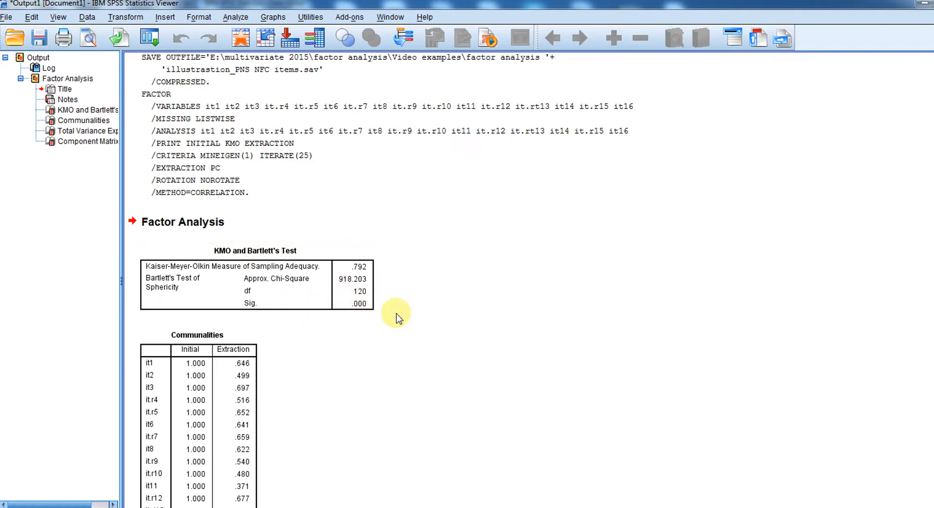
click(365, 302)
click(392, 312)
click(553, 193)
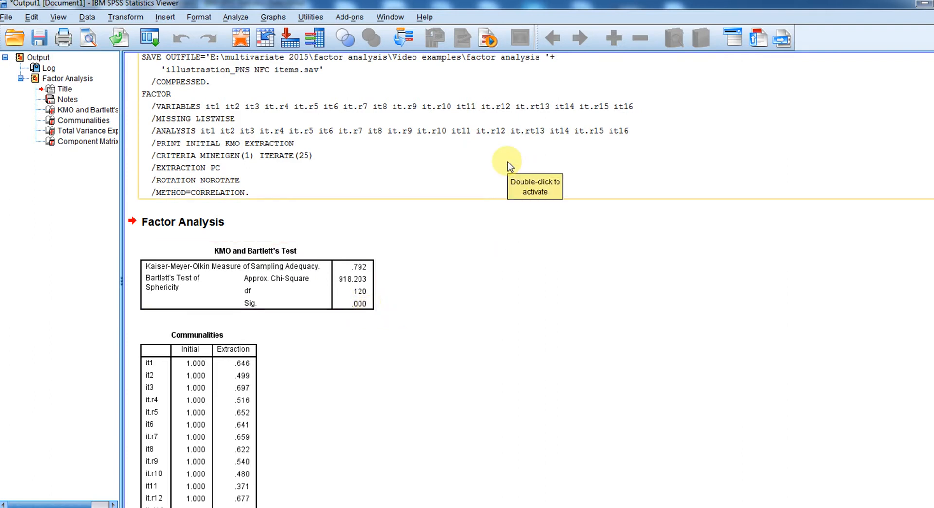
click(623, 226)
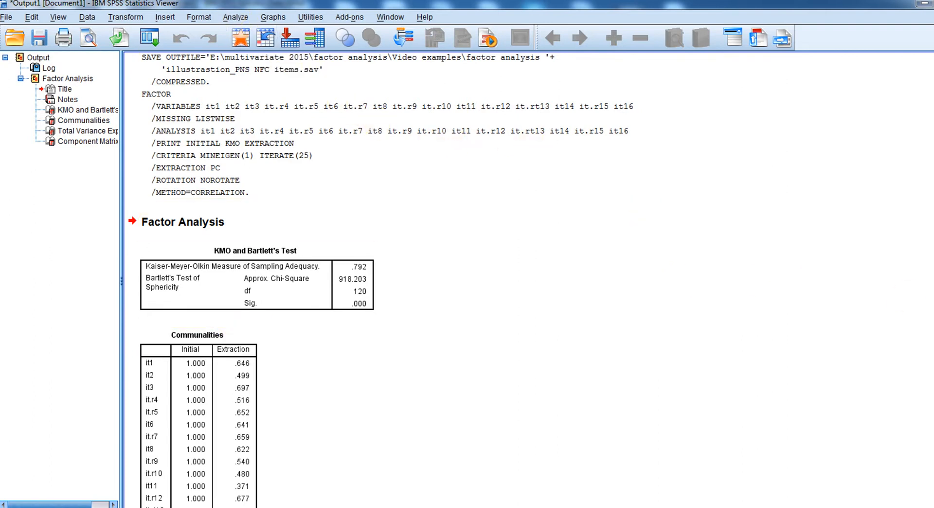
Review the KMO and Bartlett's test results and the item communalities in the factor analysis output
scroll(321, 280, down, 10)
scroll(321, 279, up, 9)
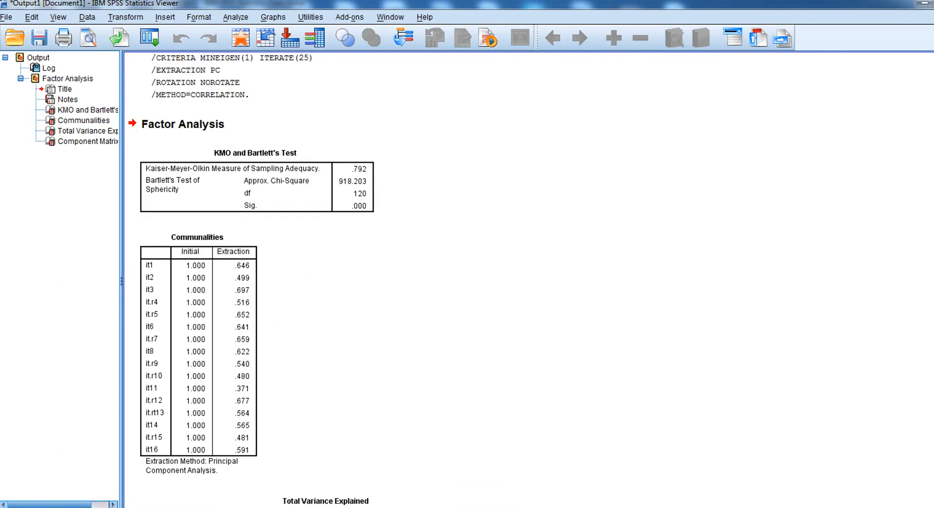
scroll(740, 257, up, 1)
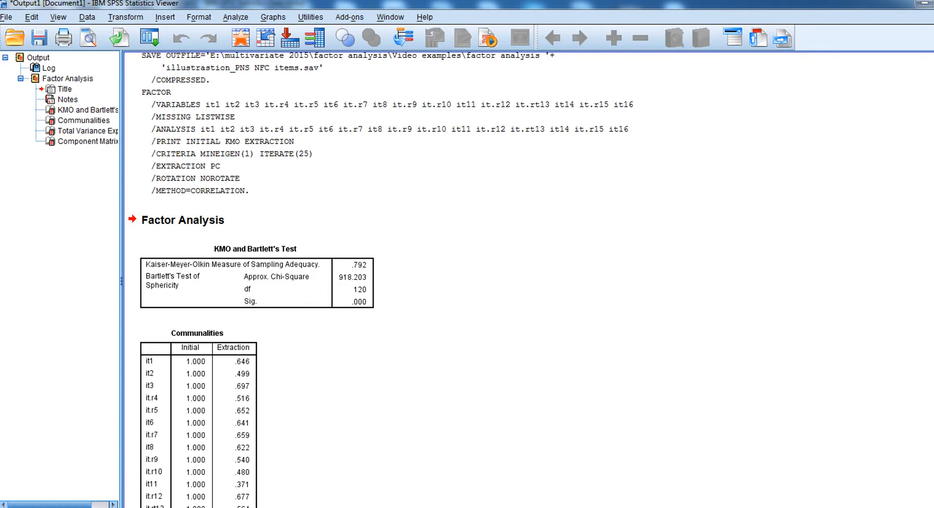
scroll(527, 279, down, 1)
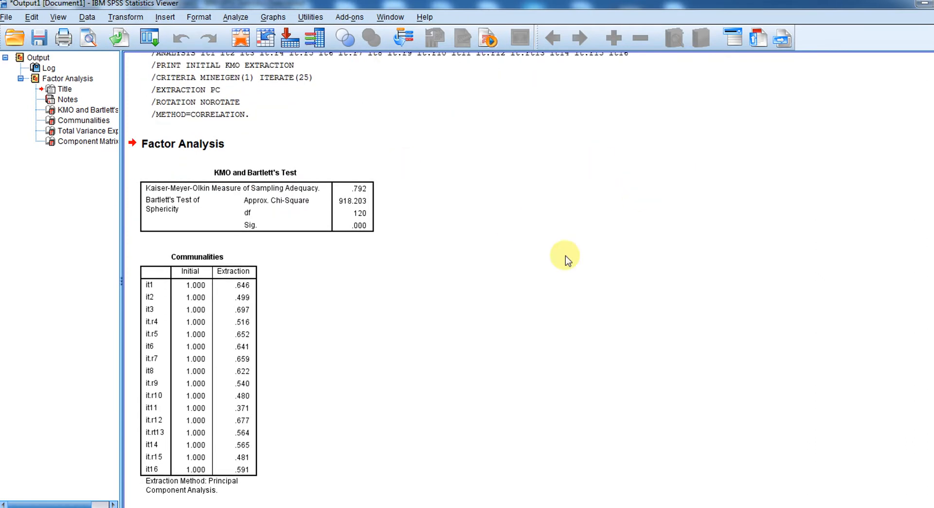
scroll(379, 280, down, 3)
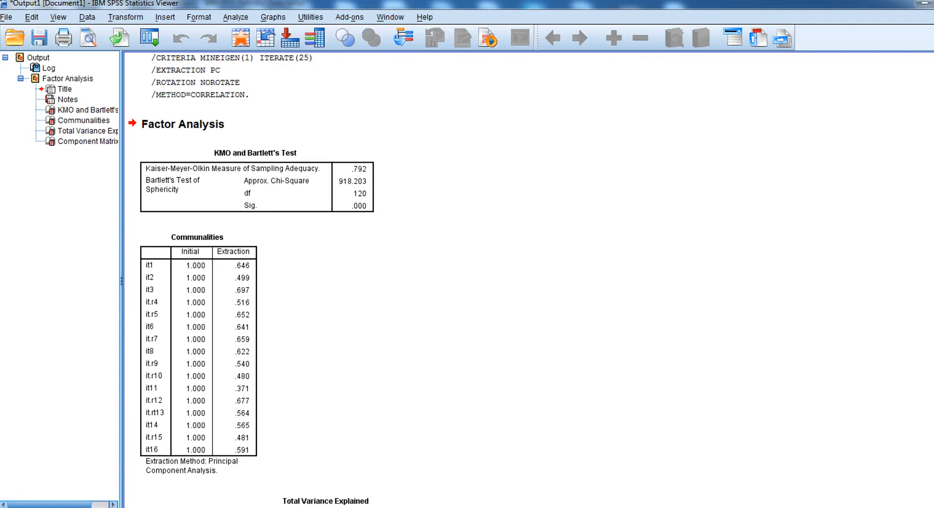
Examine the initial eigenvalues and percentages of variance for the components in the Total Variance Explained table
scroll(380, 280, down, 2)
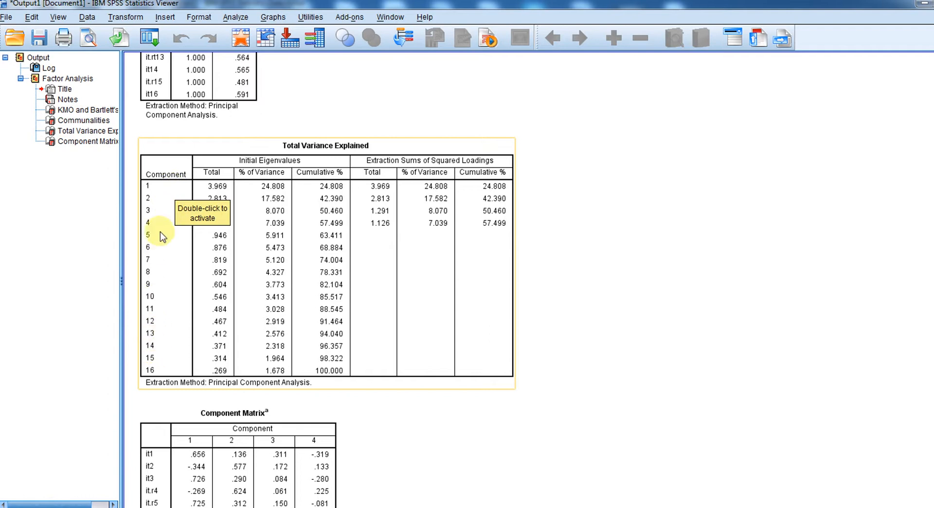
click(546, 77)
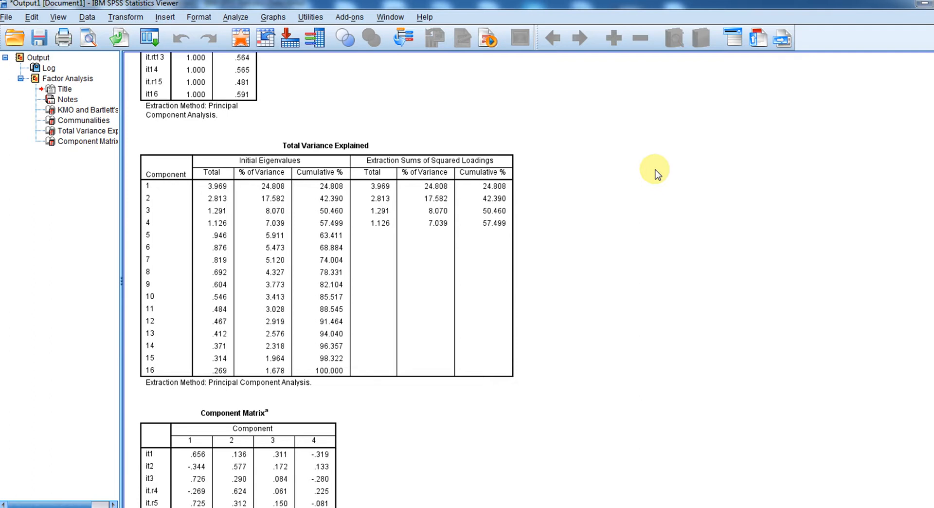
click(403, 187)
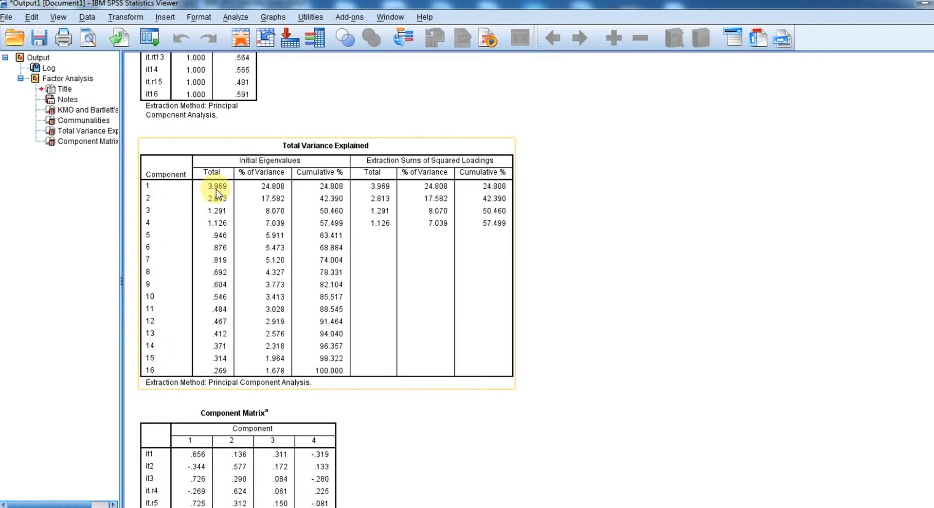
click(567, 266)
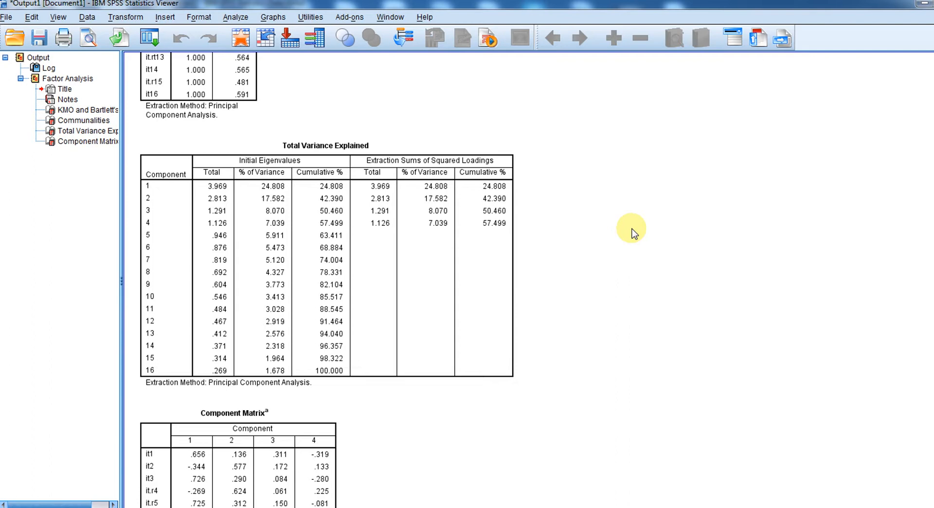
click(379, 229)
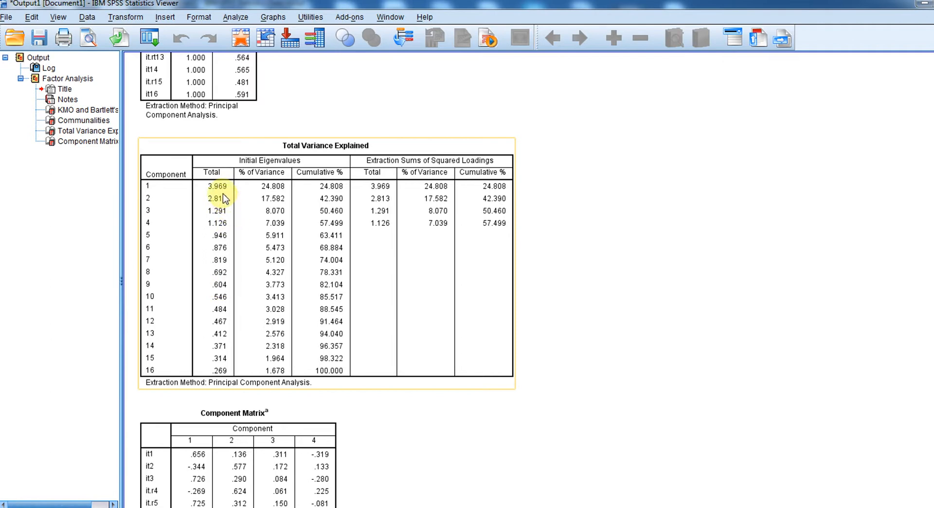
click(637, 190)
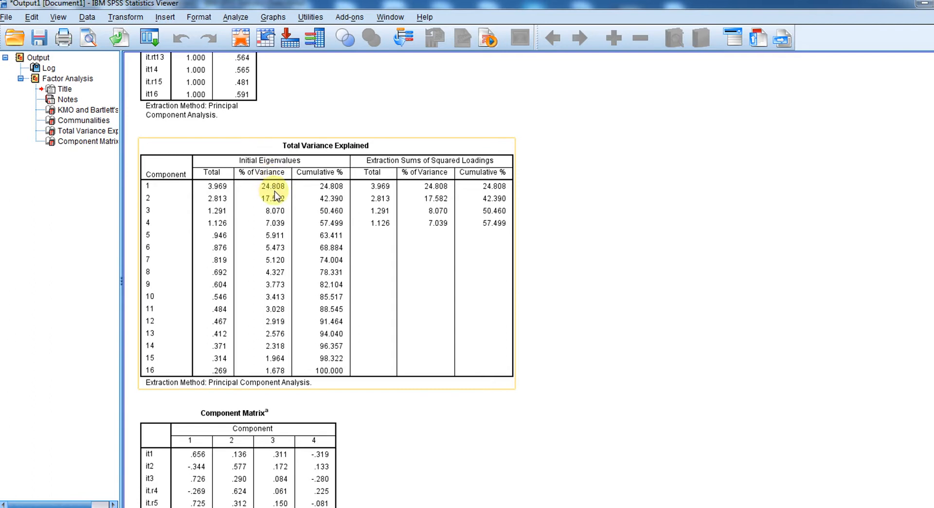
click(445, 121)
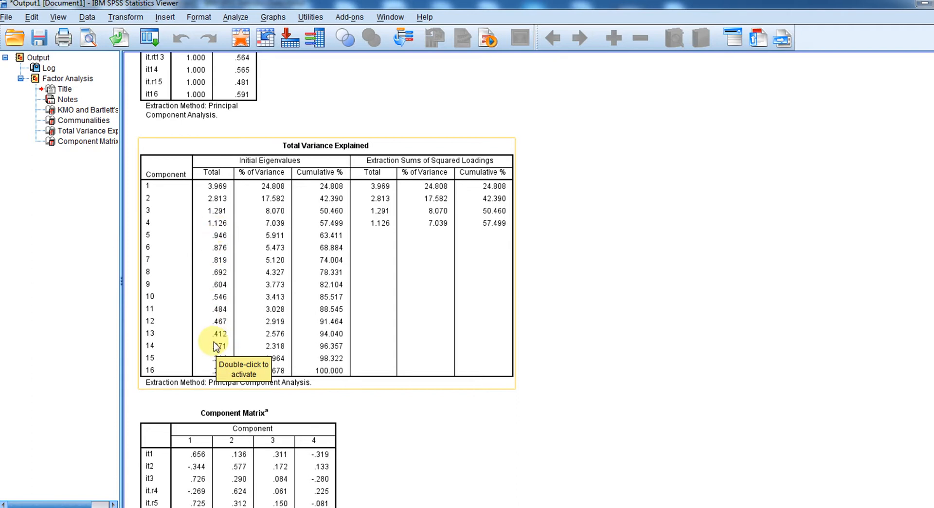
click(549, 247)
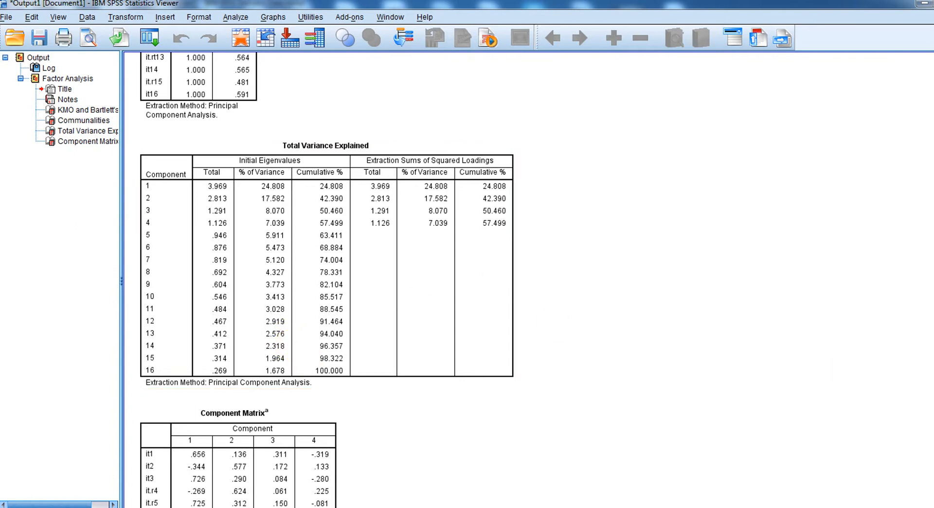
click(236, 17)
mouse_move(322, 174)
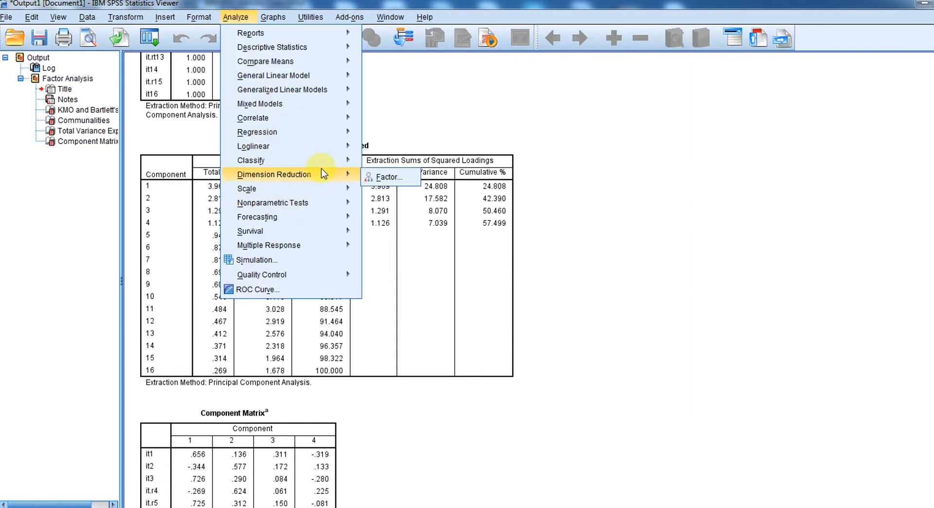
click(617, 184)
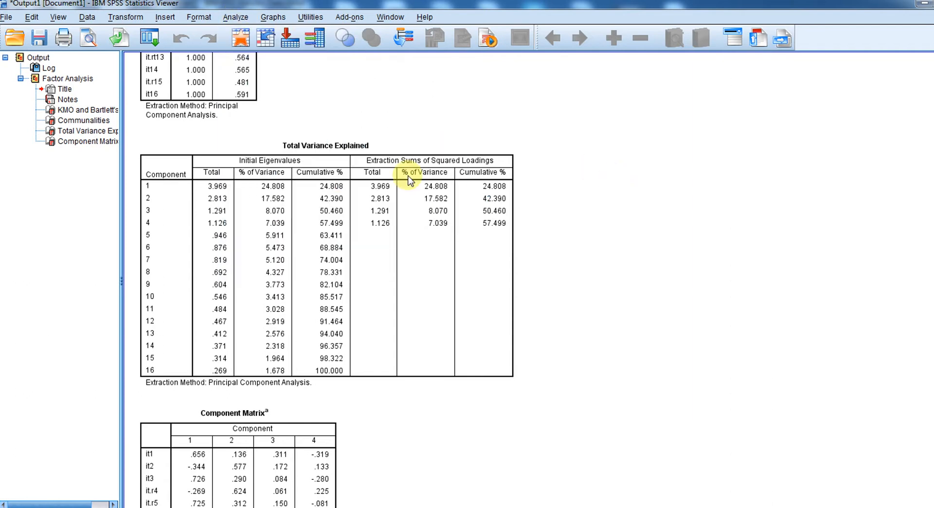
Compare the extraction sums of squared loadings with the initial eigenvalues in the Total Variance Explained table
click(410, 181)
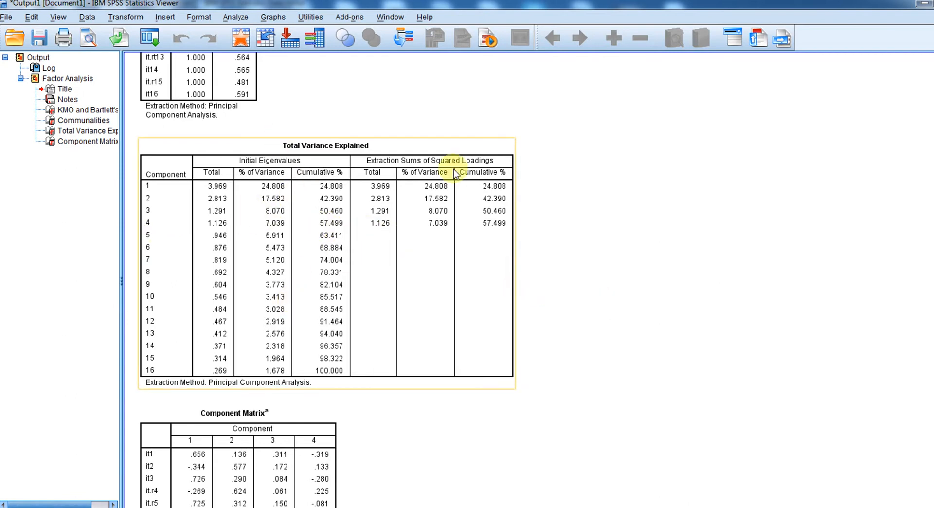
click(593, 223)
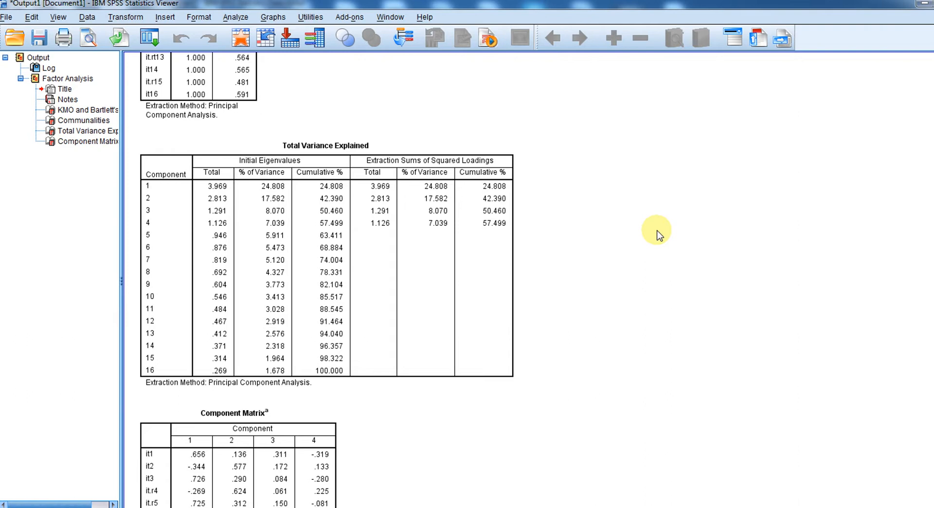
click(405, 171)
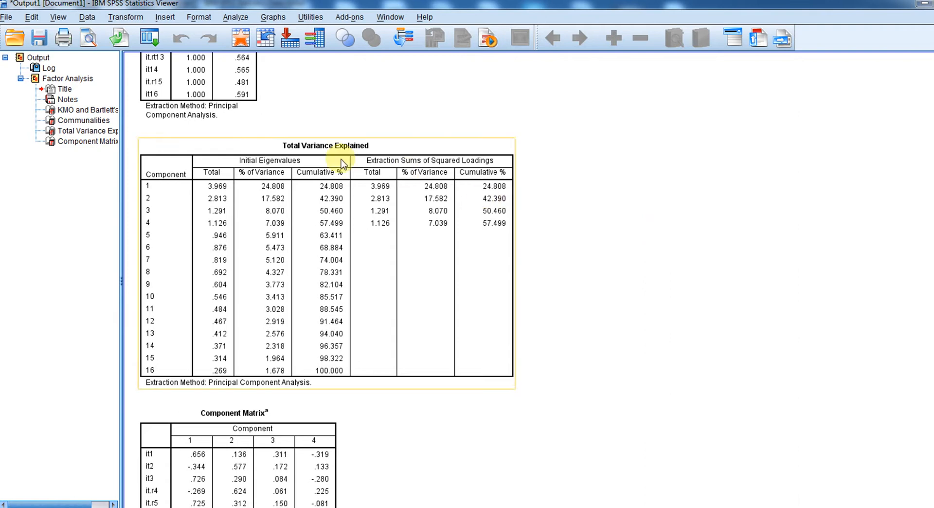
Reopen the factor analysis setup and add a scree plot to the principal components extraction output
click(235, 17)
mouse_move(323, 174)
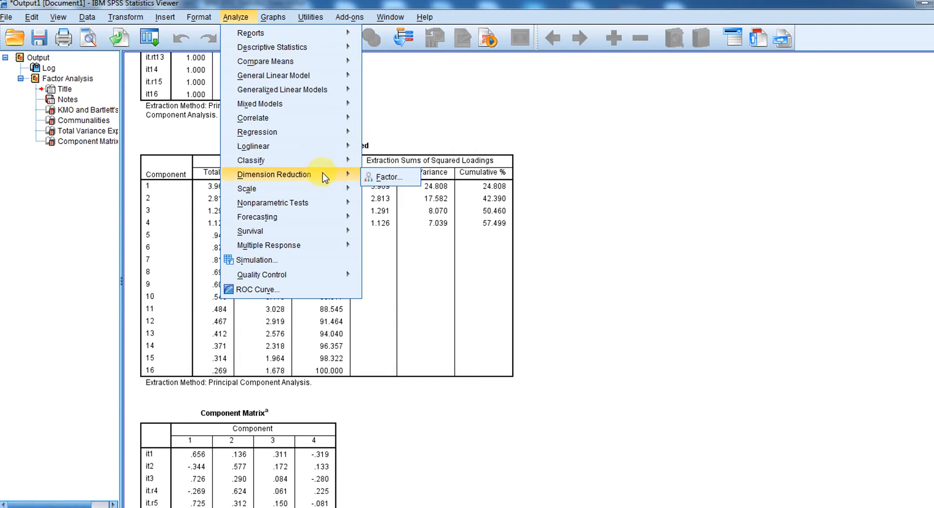
click(374, 176)
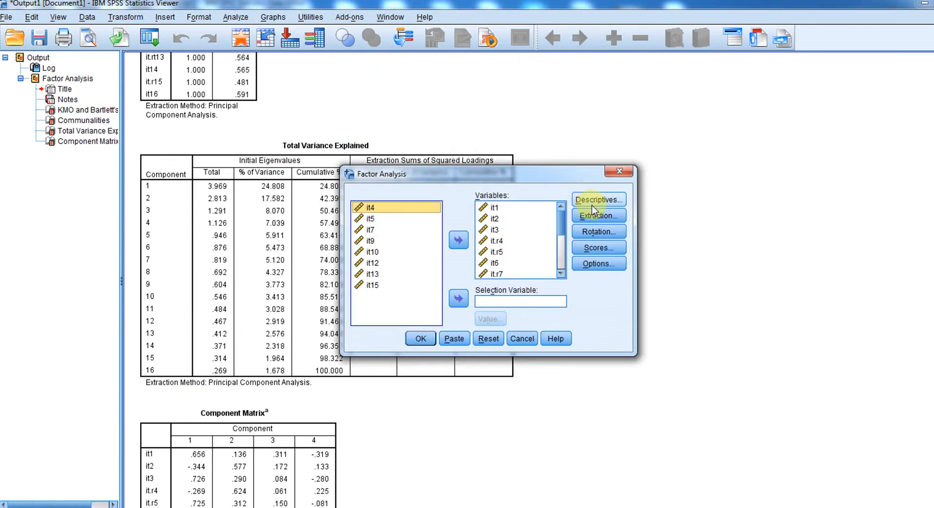
click(595, 215)
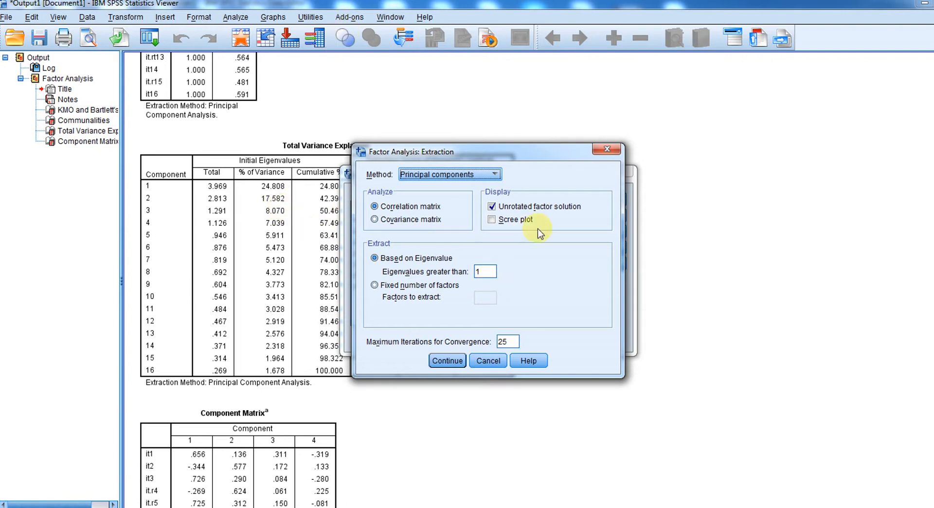
click(492, 219)
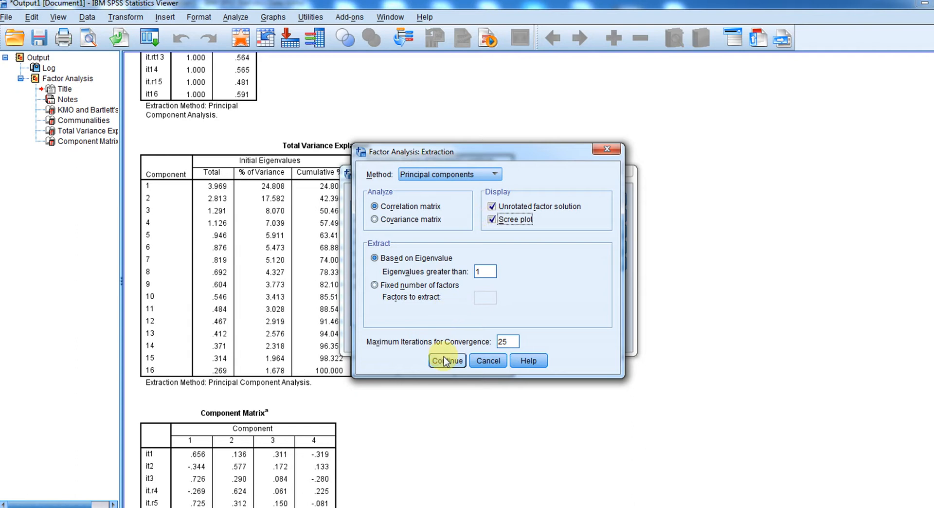
click(459, 362)
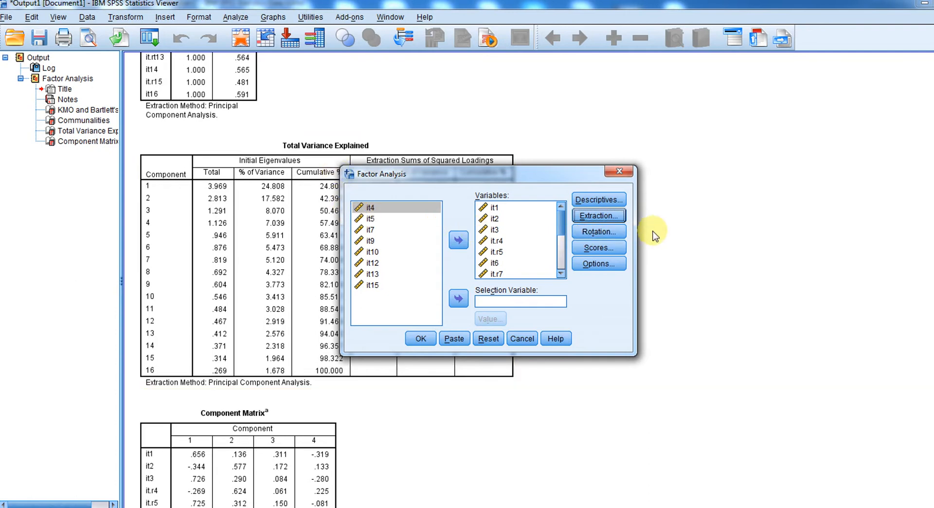
Set the rotation method to Varimax with the rotated solution displayed and run the factor analysis again
click(618, 233)
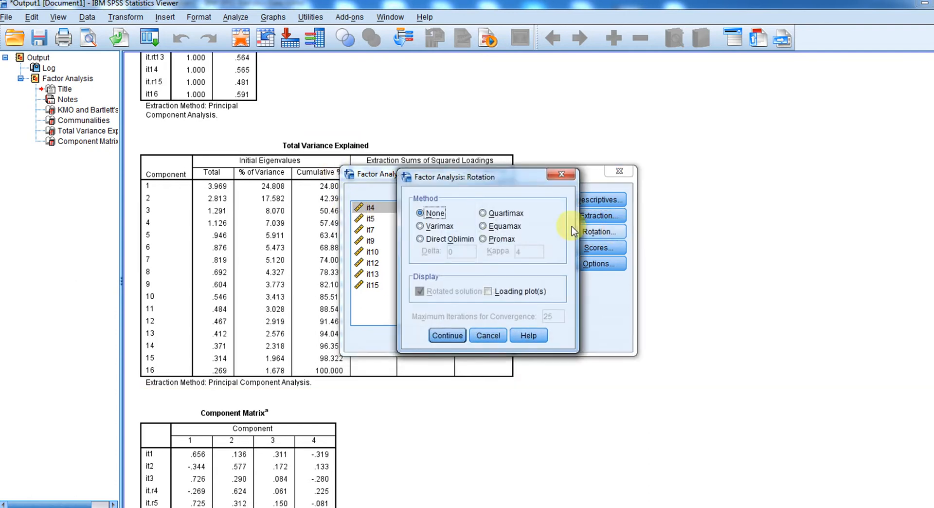
click(428, 227)
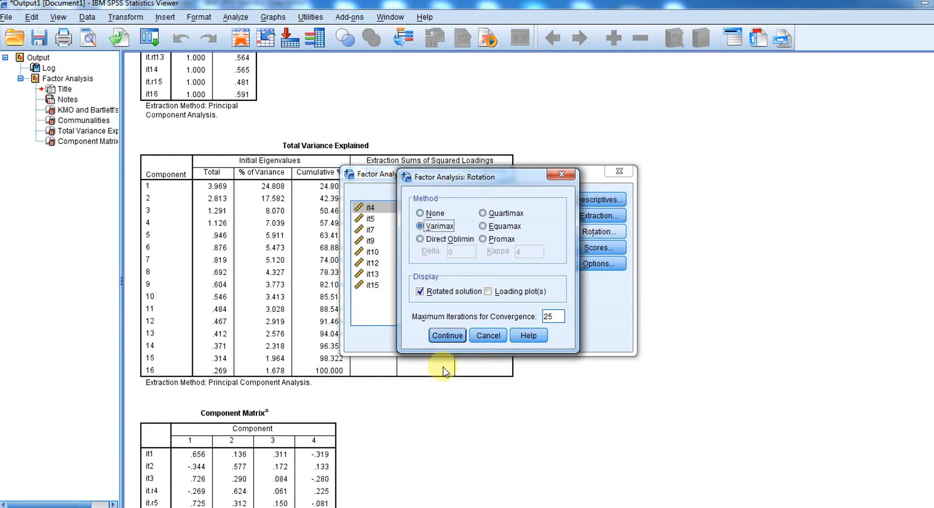
click(448, 336)
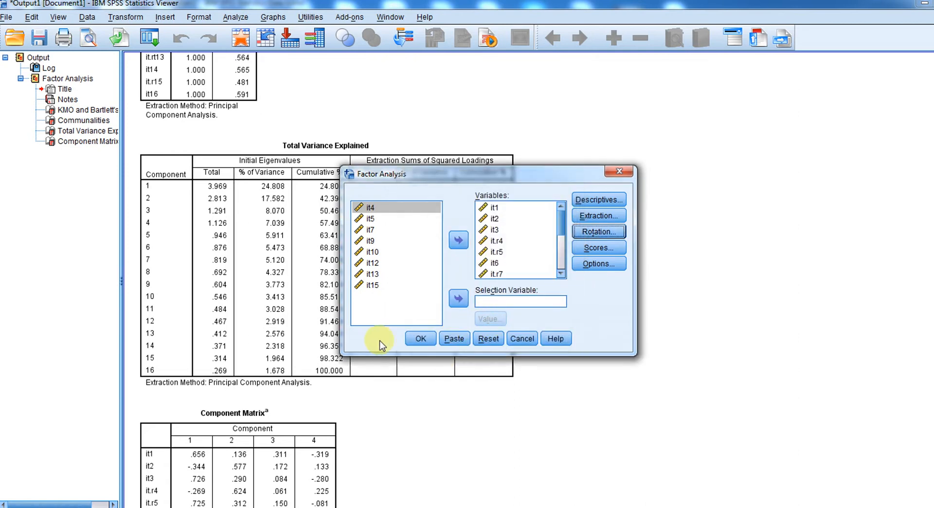
click(420, 338)
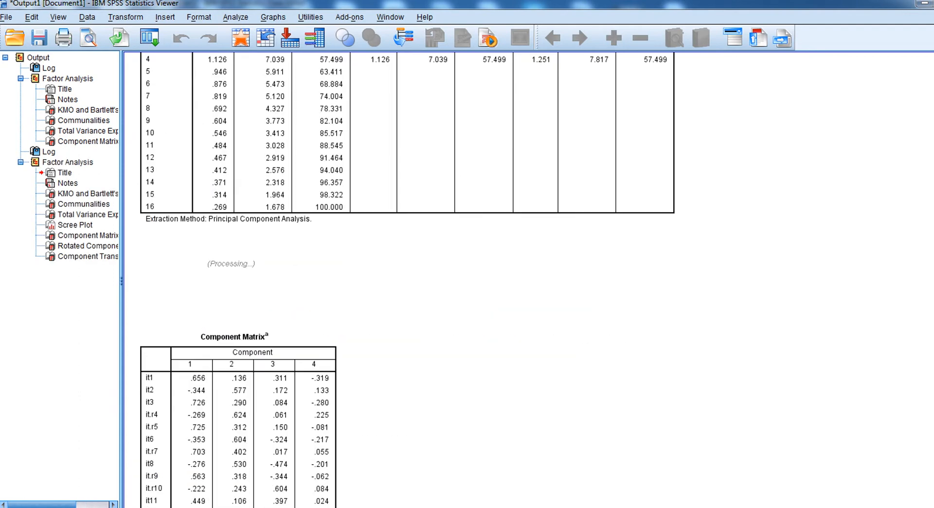
Look through the new output, including the scree plot and the rotation sums of squared loadings under Total Variance Explained
scroll(341, 277, up, 15)
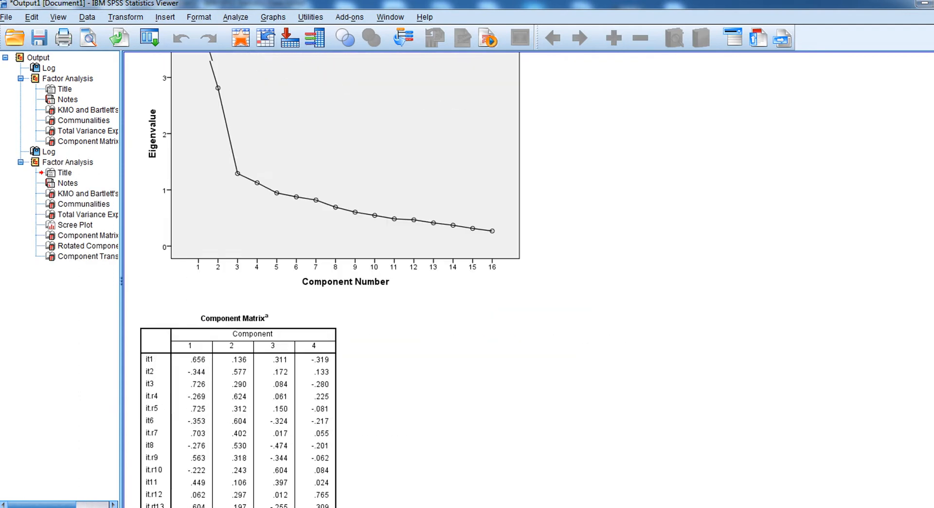
scroll(408, 280, up, 4)
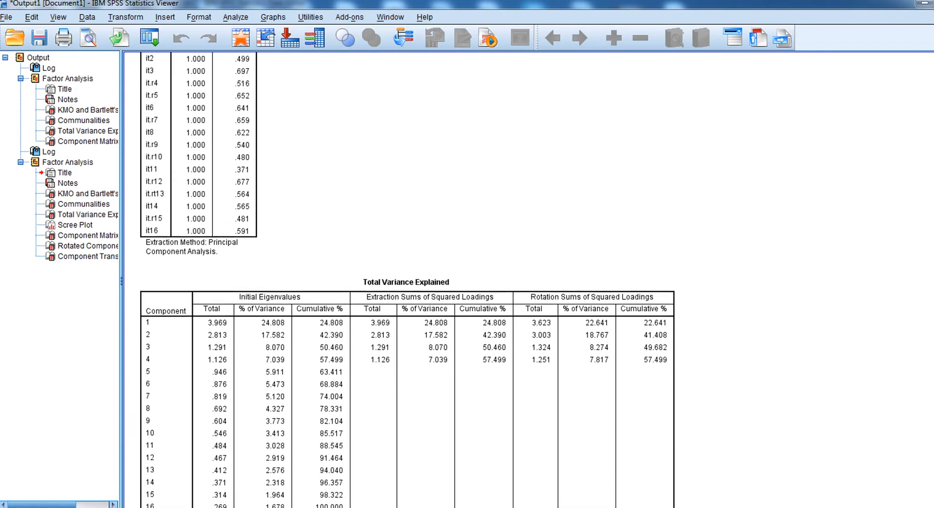
scroll(407, 280, down, 3)
scroll(408, 280, down, 1)
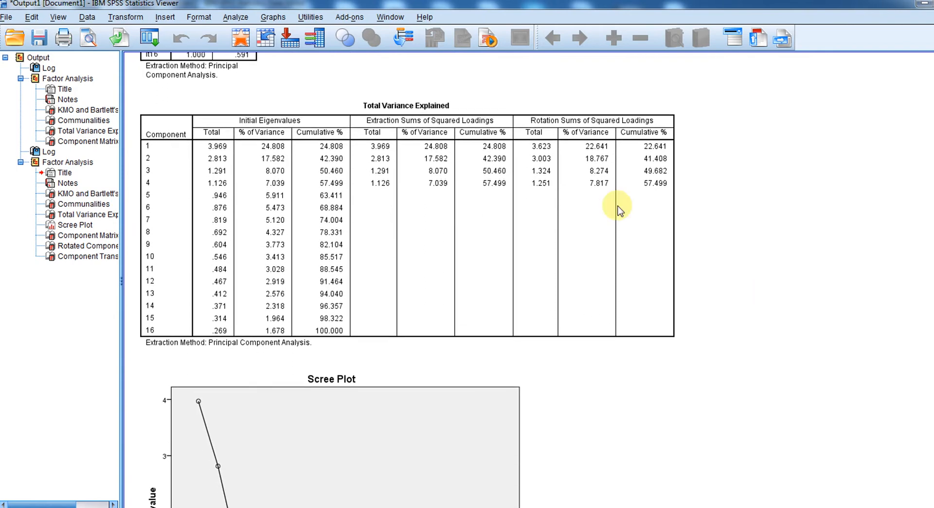
click(422, 115)
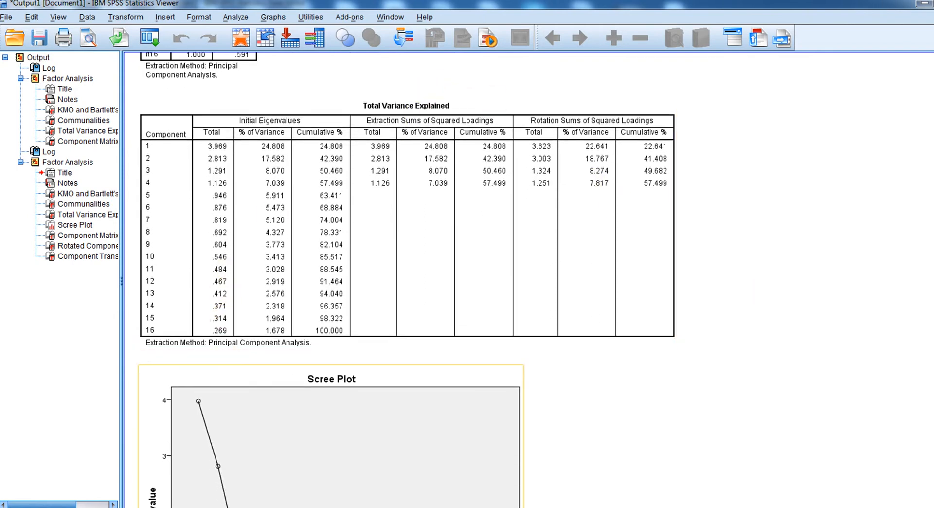
Start Epic Pen and underline component 4's total under Extraction Sums of Squared Loadings with the pen
click(15, 507)
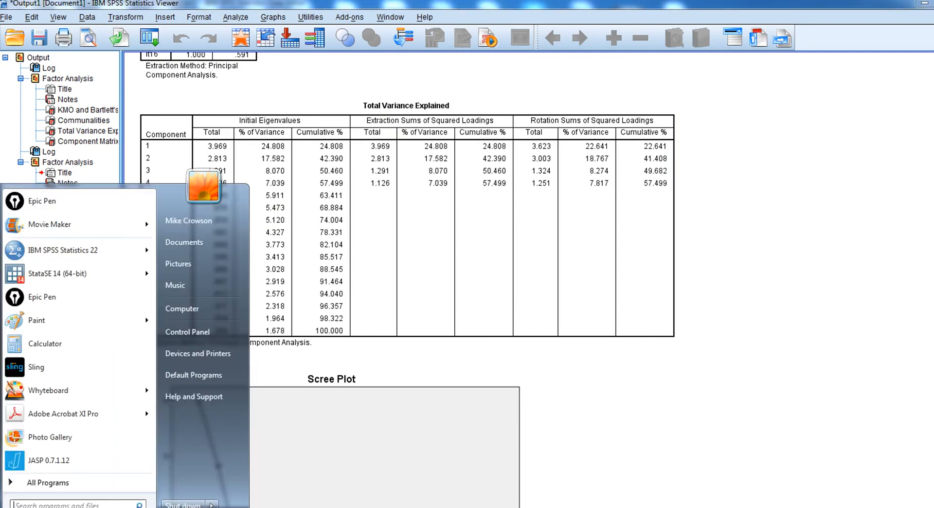
click(61, 298)
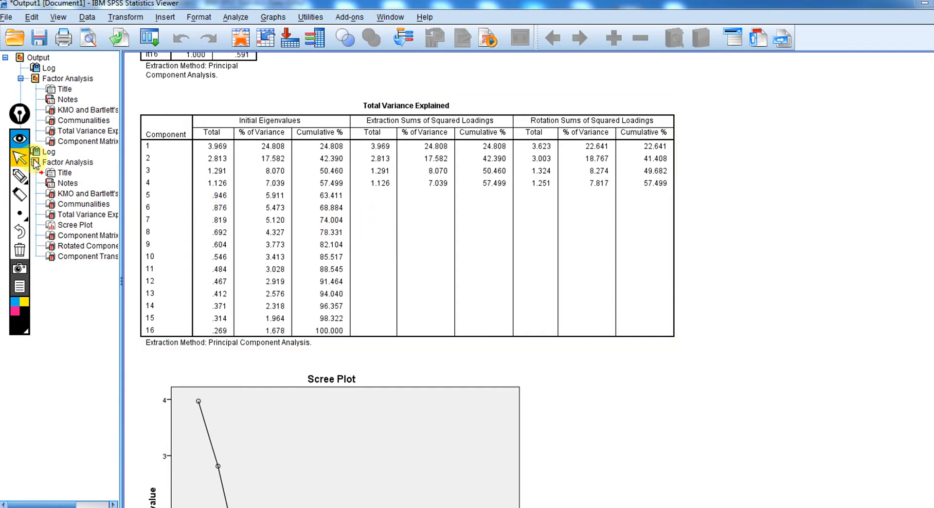
mouse_move(20, 178)
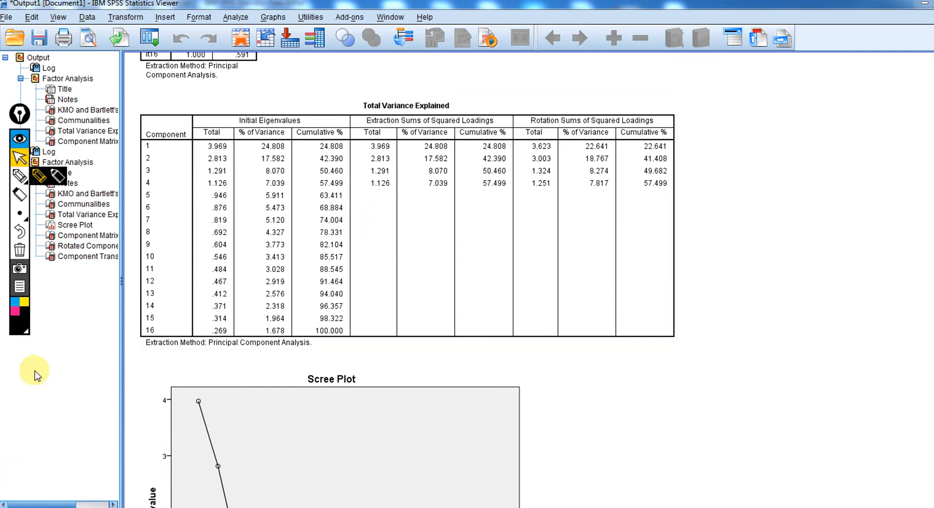
click(38, 176)
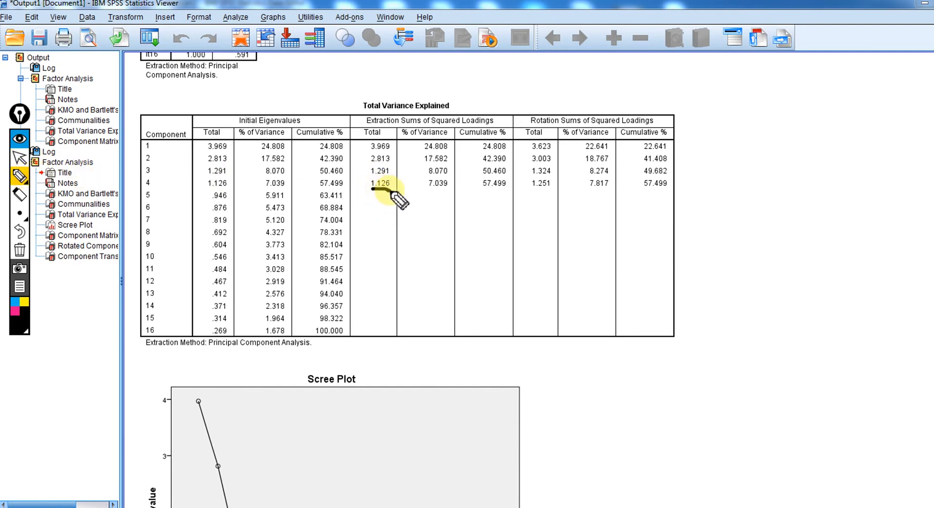
drag(372, 189, 390, 189)
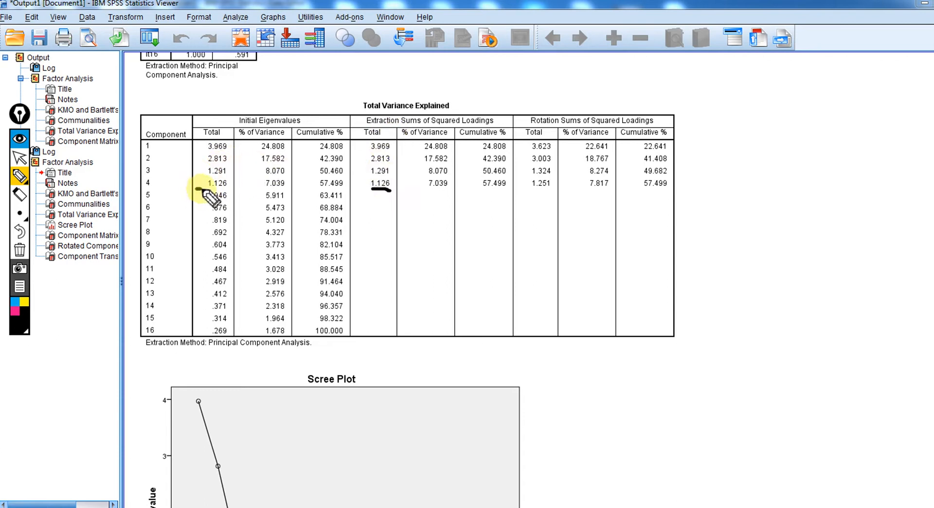
Underline component 4's initial eigenvalue and its variance and cumulative percentages under Initial Eigenvalues and Extraction Sums, and clear all pen marks
drag(197, 189, 235, 189)
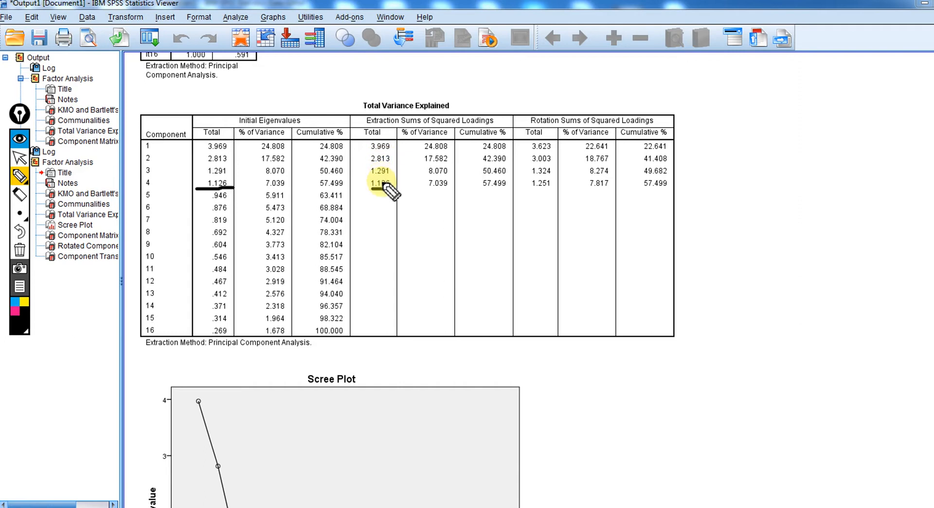
drag(384, 188, 391, 191)
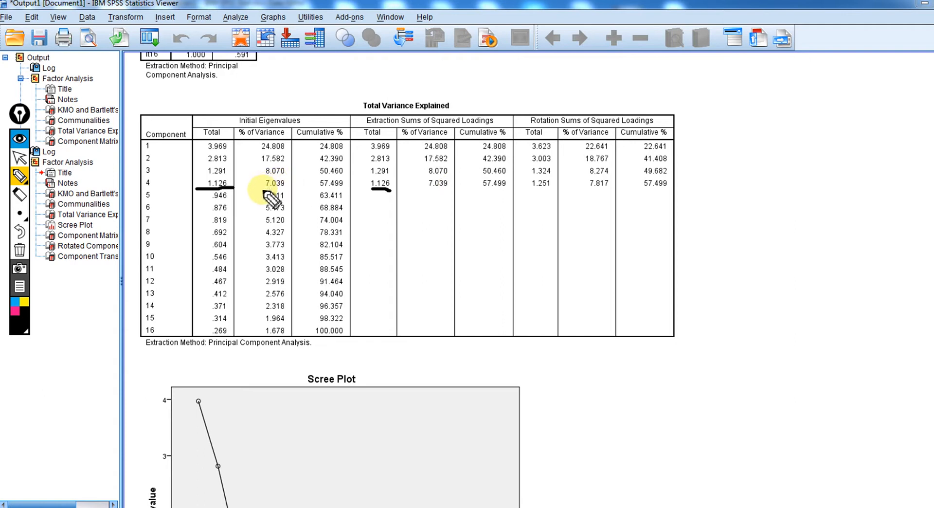
drag(263, 191, 333, 190)
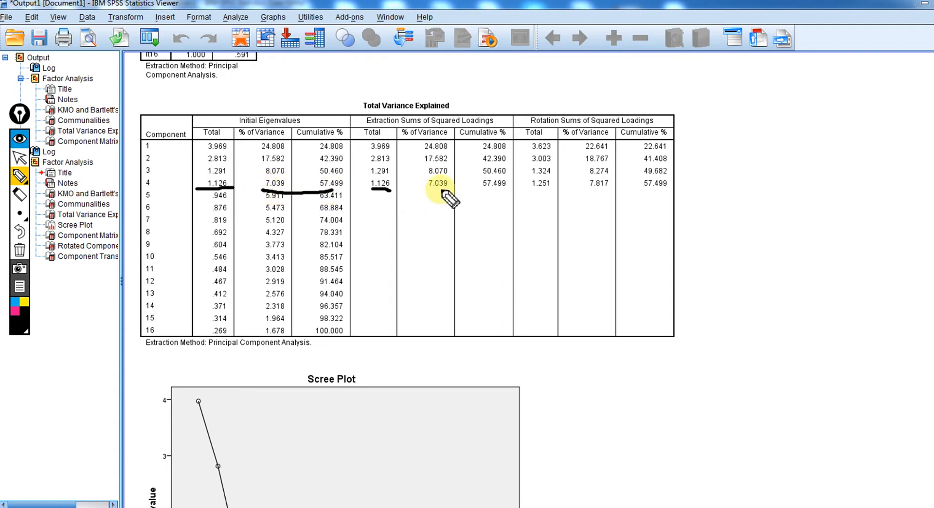
drag(426, 190, 501, 196)
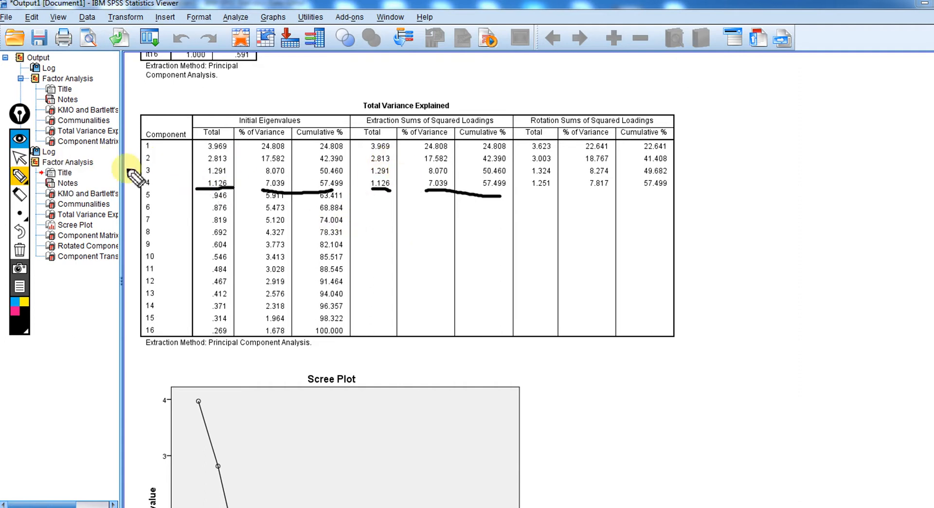
click(19, 158)
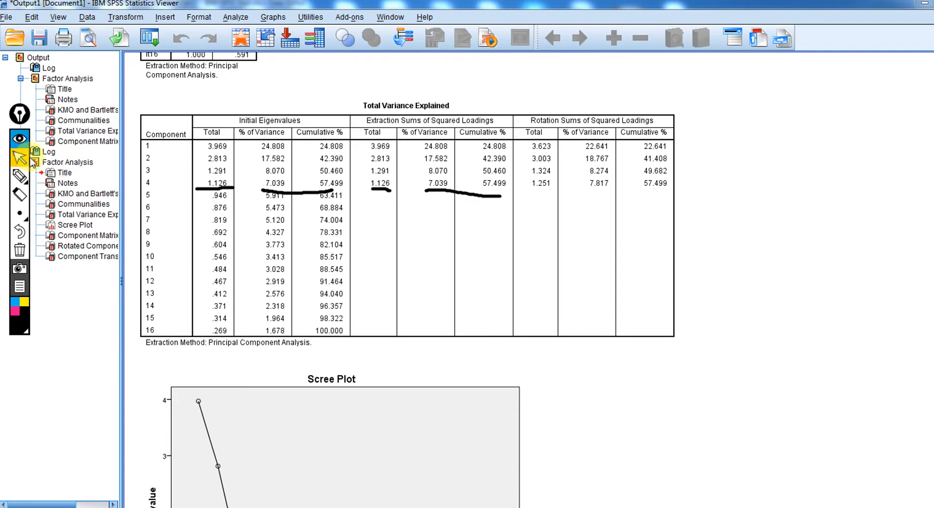
click(20, 250)
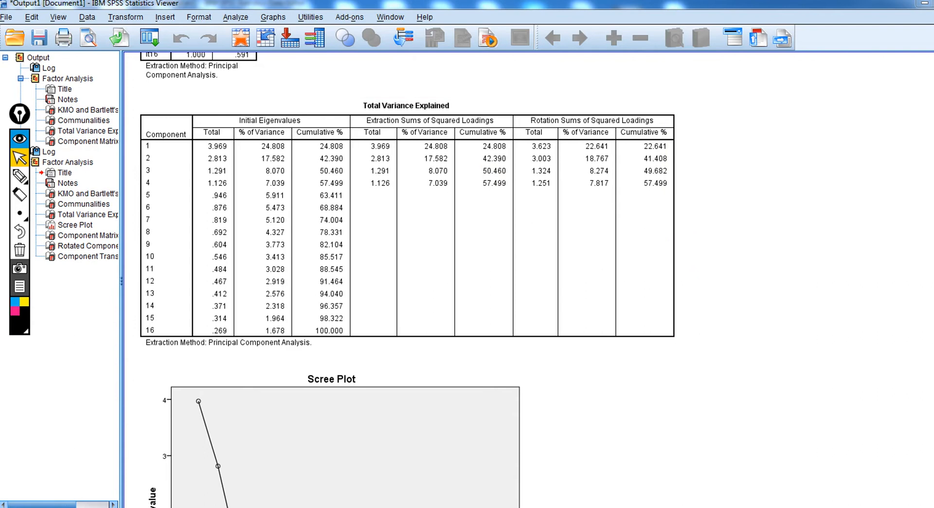
Look through the Rotated Component Matrix and compare the Total Variance Explained table with the scree plot
scroll(408, 279, down, 20)
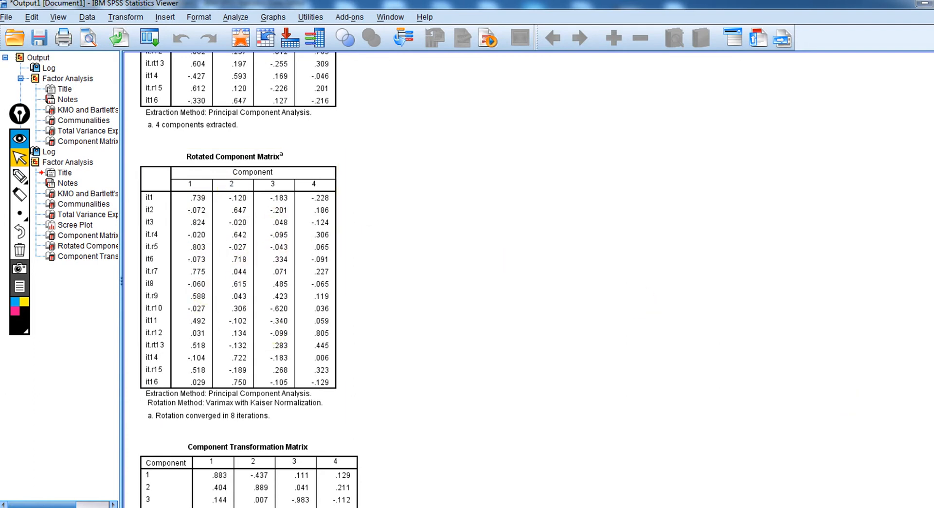
scroll(250, 277, up, 3)
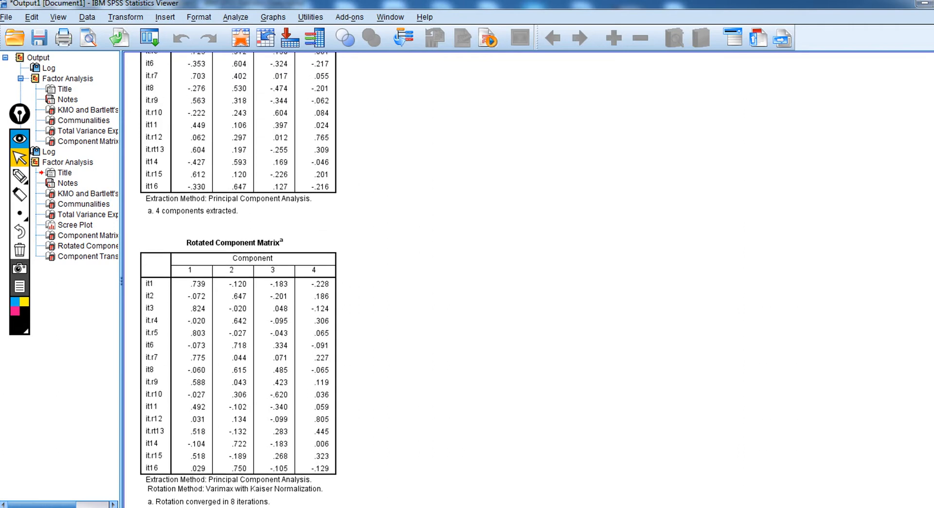
scroll(407, 279, up, 15)
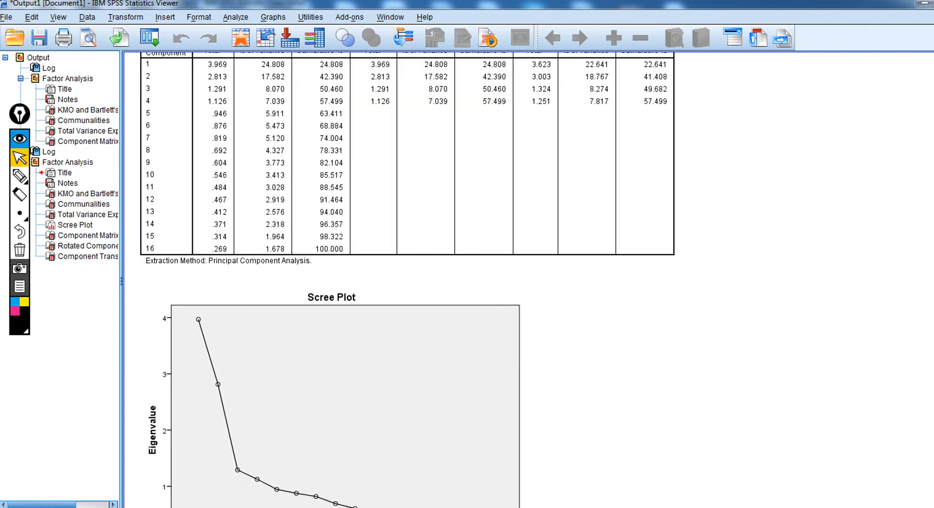
scroll(407, 279, up, 1)
scroll(407, 280, down, 3)
scroll(408, 279, up, 3)
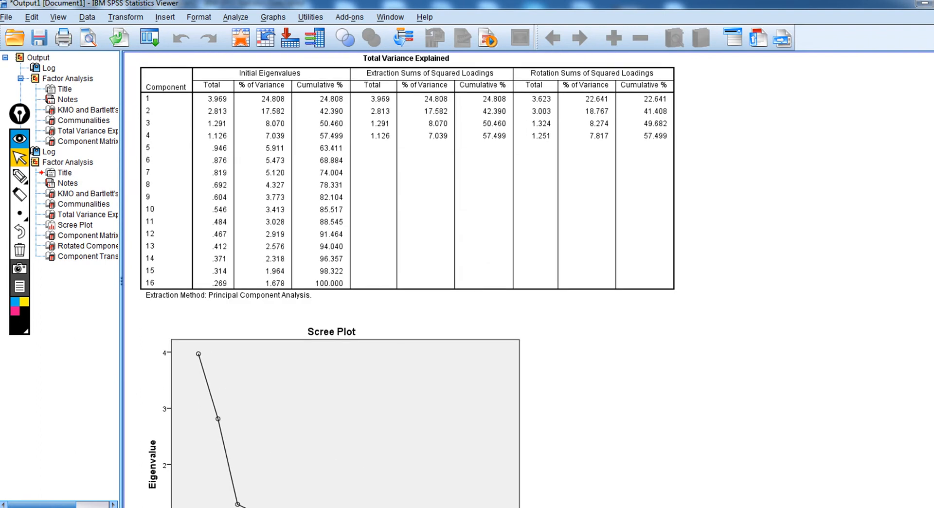
scroll(408, 279, down, 6)
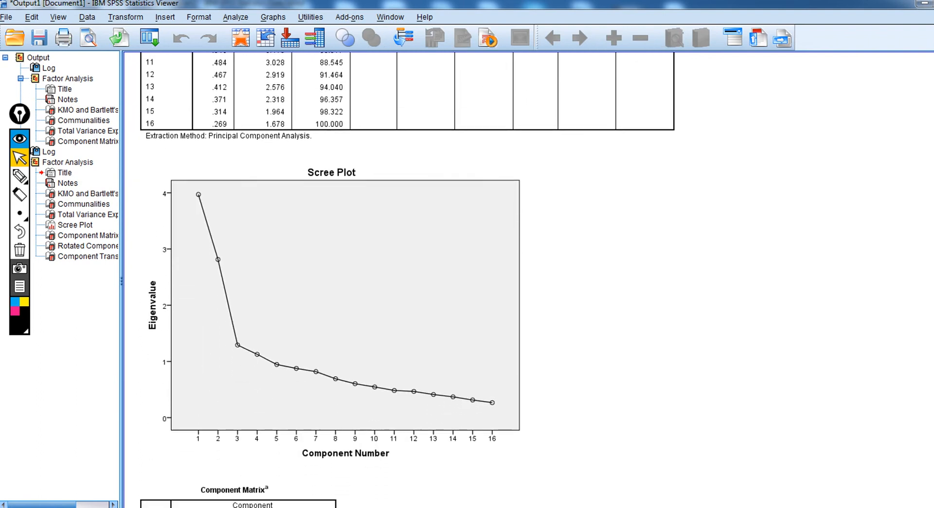
scroll(408, 280, down, 3)
scroll(407, 279, down, 1)
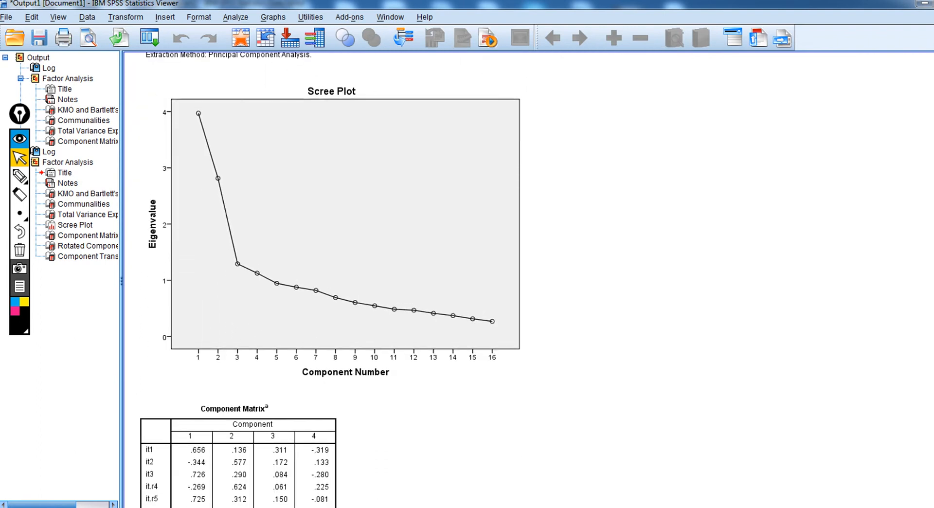
click(348, 273)
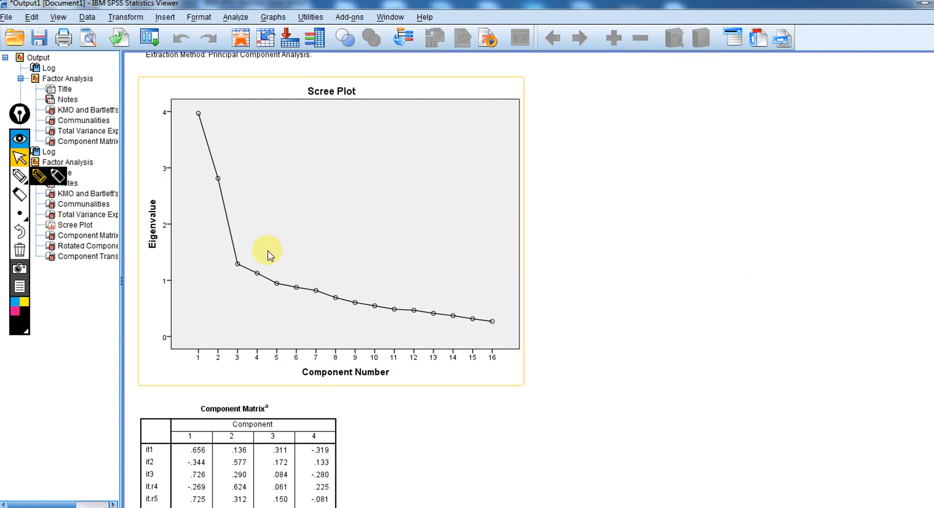
click(39, 175)
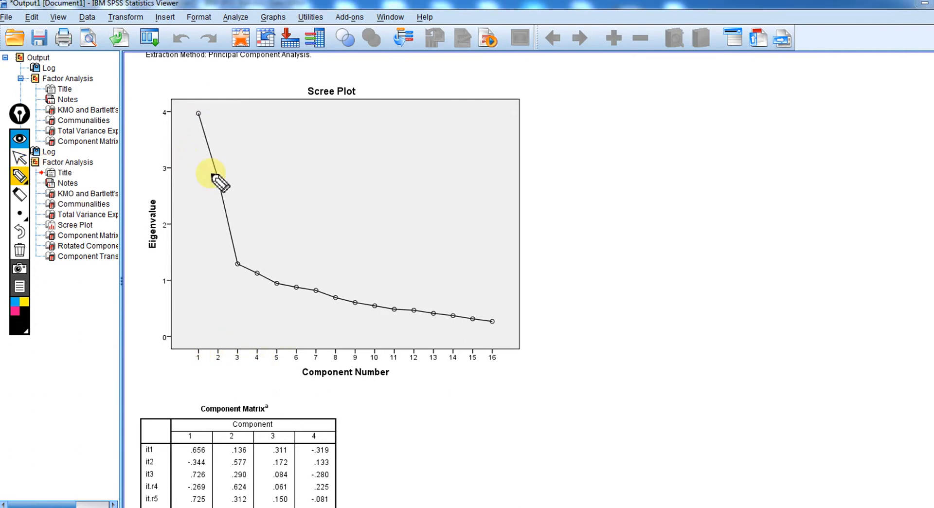
click(20, 160)
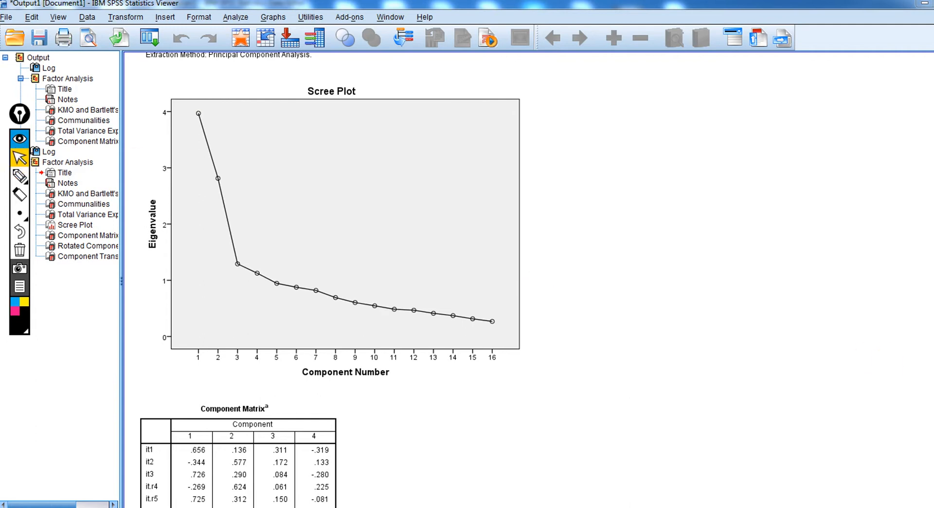
scroll(548, 289, up, 5)
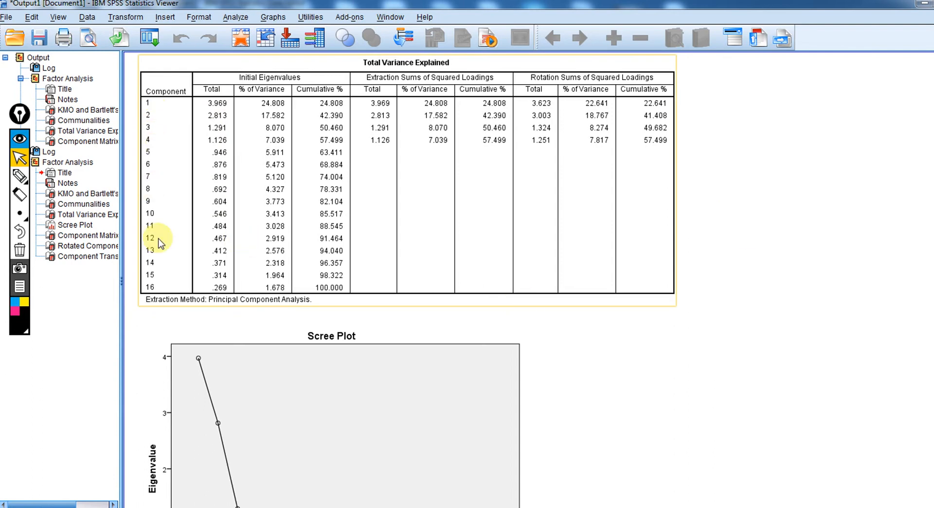
scroll(265, 240, down, 4)
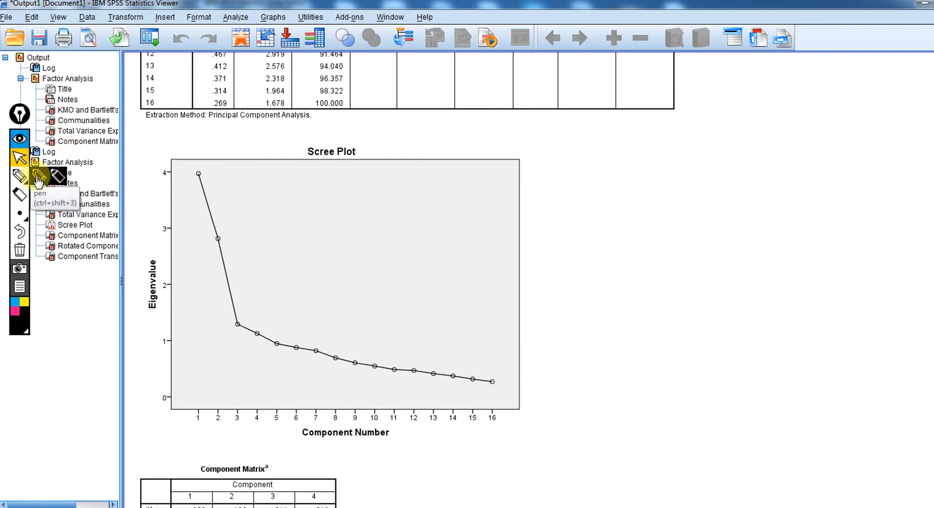
Draw a cut-off line between components 2 and 3 on the scree plot, circle the first two points, and clear the marks
click(38, 176)
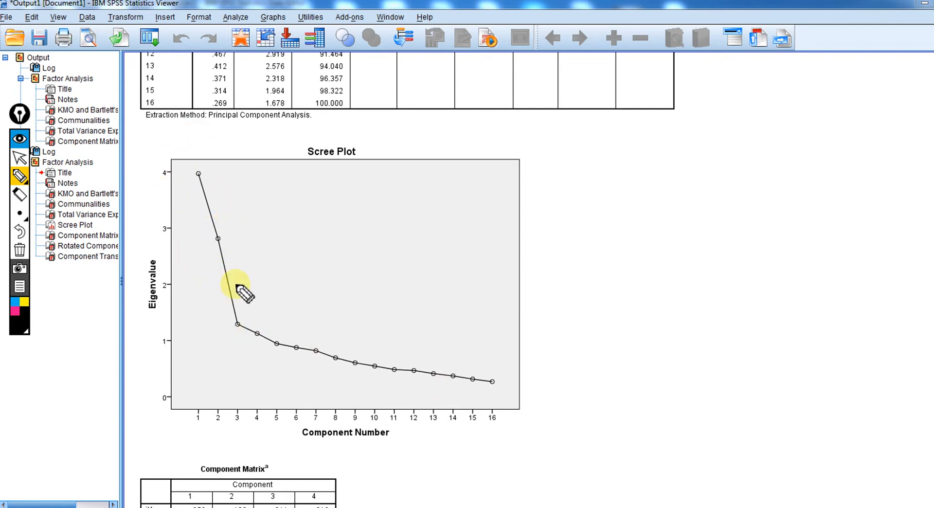
drag(280, 274, 188, 308)
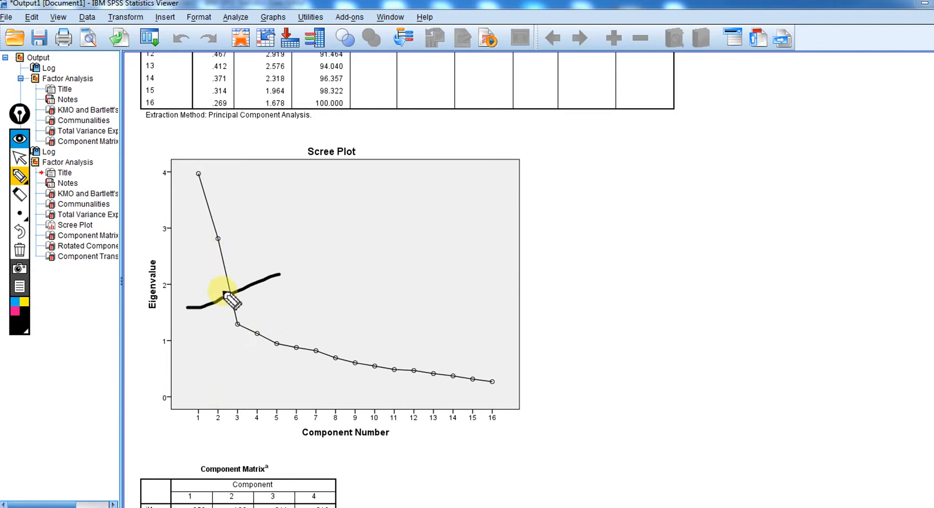
mouse_move(189, 207)
mouse_down()
mouse_move(196, 228)
mouse_move(235, 247)
mouse_move(217, 184)
mouse_move(189, 167)
mouse_move(185, 201)
mouse_up()
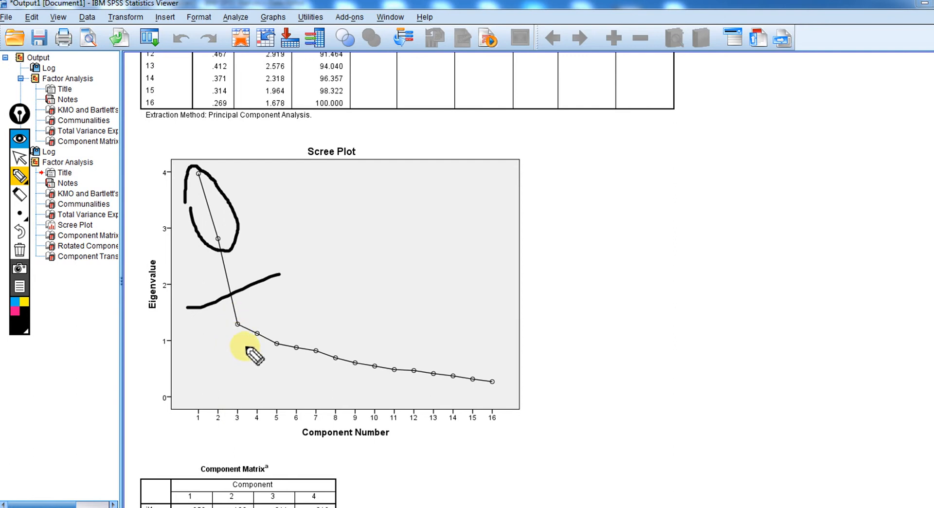
click(19, 158)
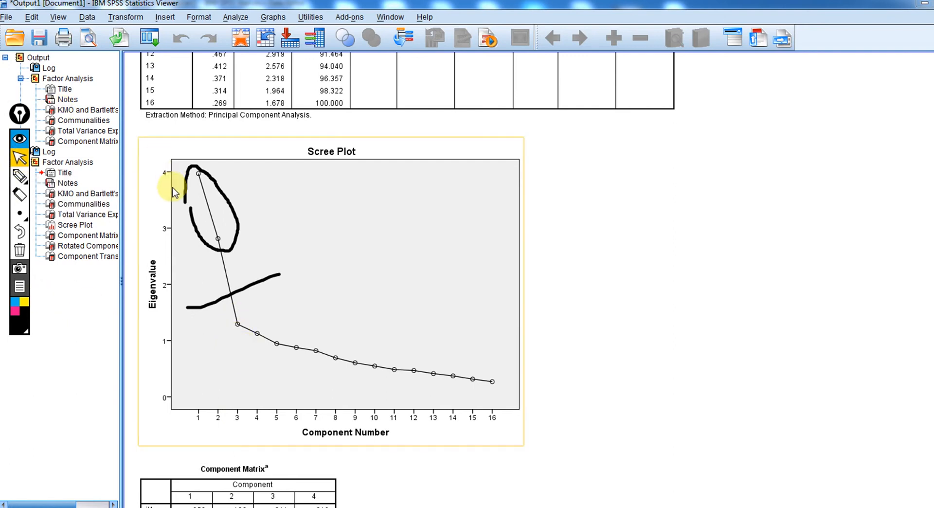
click(19, 250)
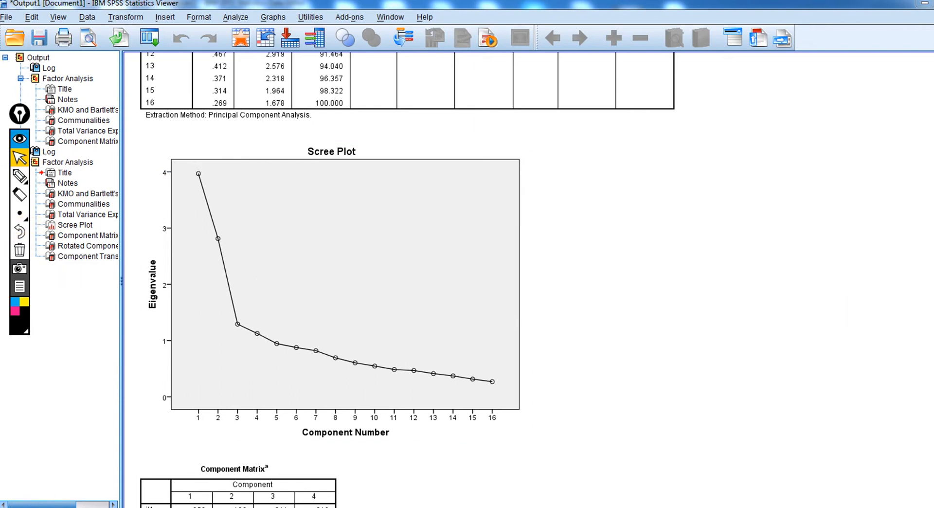
Check the eigenvalues in Total Variance Explained against the bend in the scree plot
scroll(596, 262, up, 5)
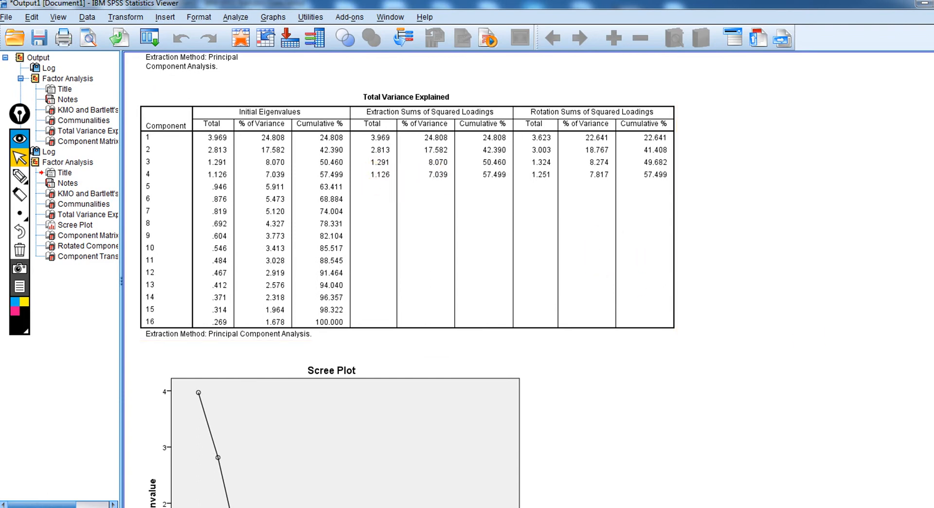
scroll(407, 280, down, 4)
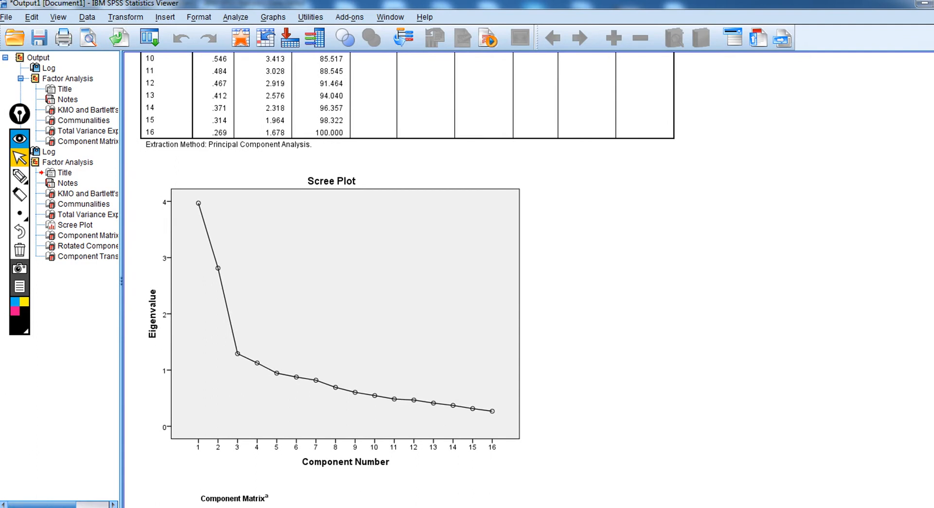
scroll(408, 280, down, 1)
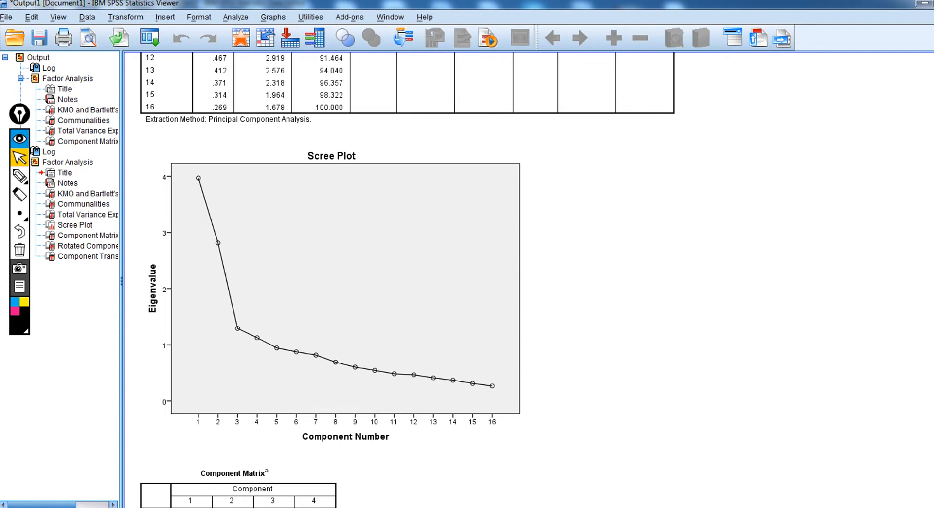
click(293, 209)
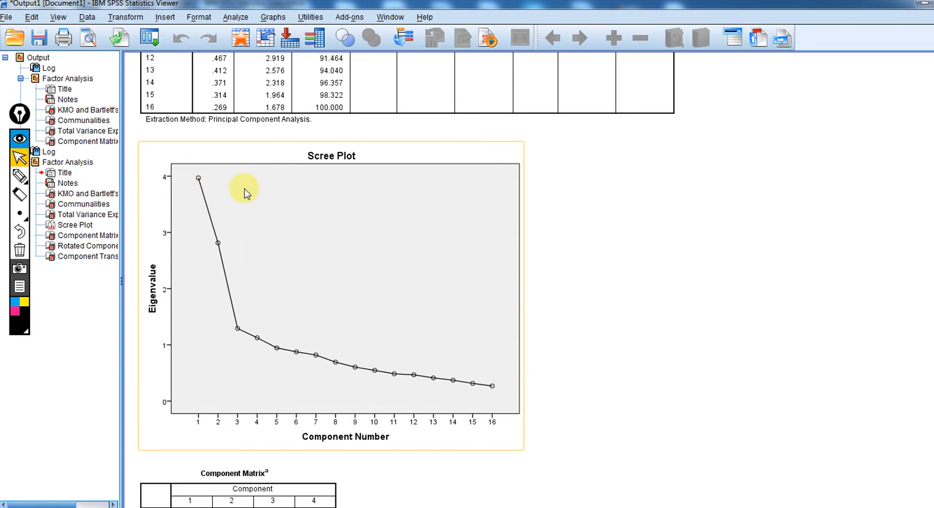
click(203, 137)
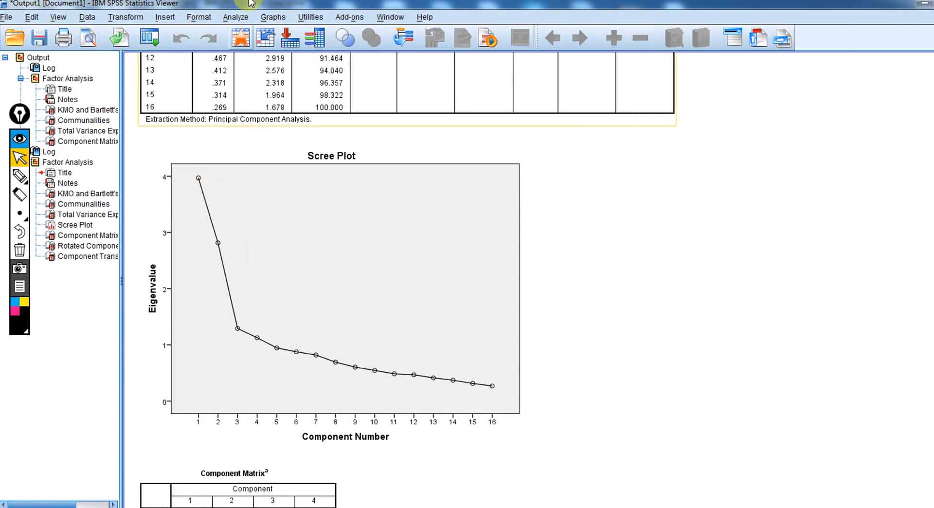
Try the Fixed number of factors option in the factor extraction settings, restoring Based on Eigenvalue and closing the setup without running it
click(235, 17)
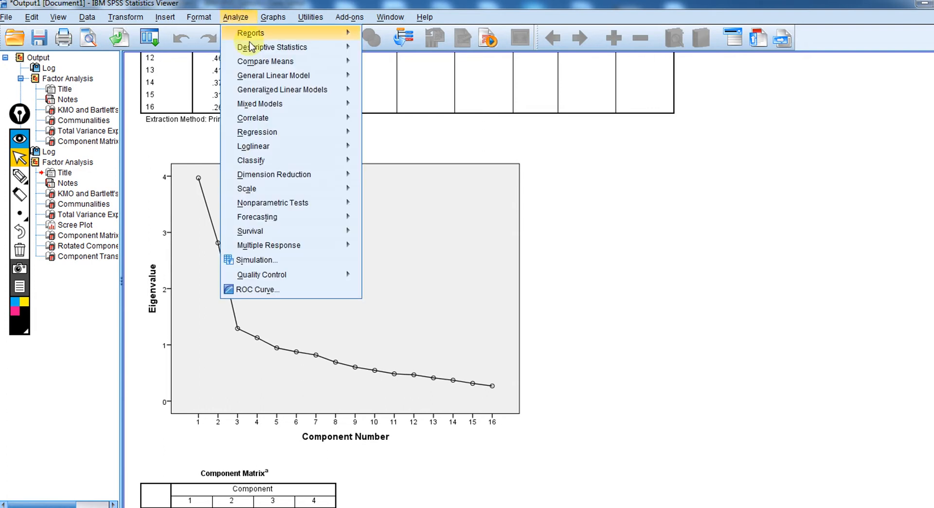
mouse_move(322, 164)
mouse_move(332, 179)
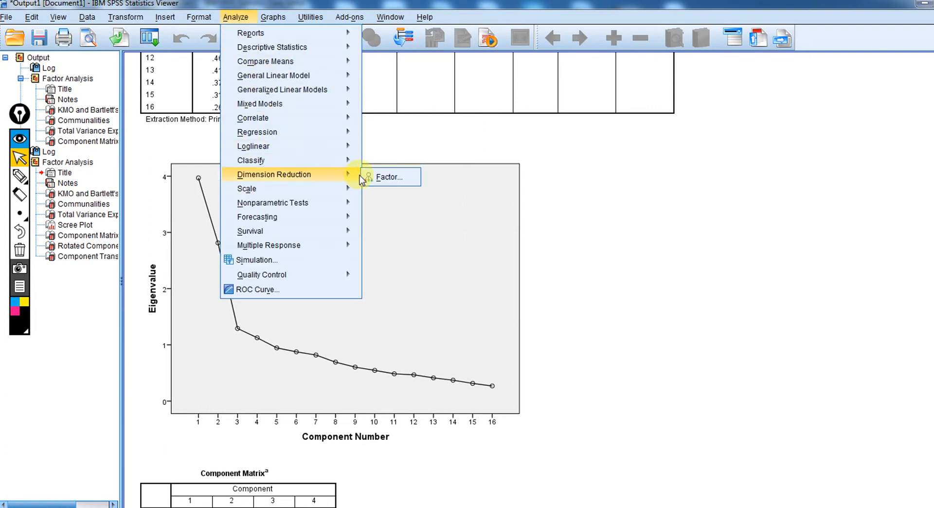
click(379, 177)
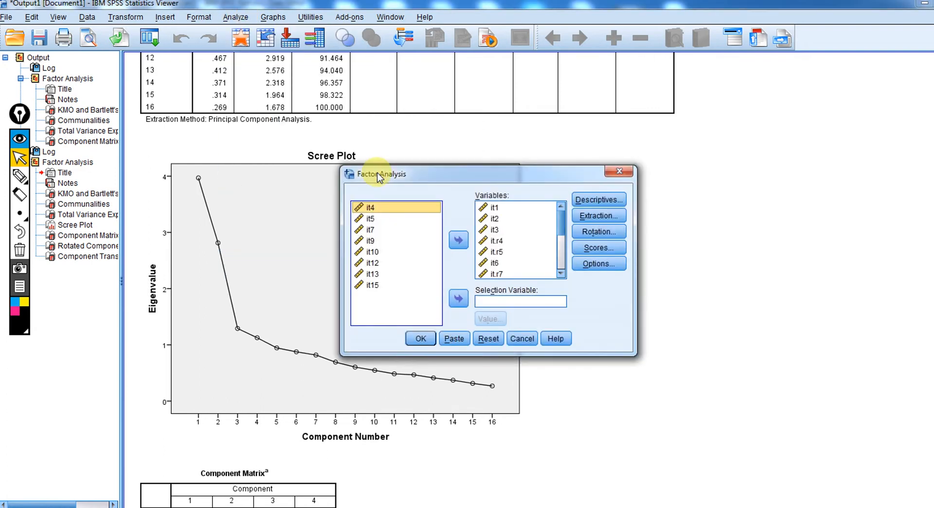
click(598, 216)
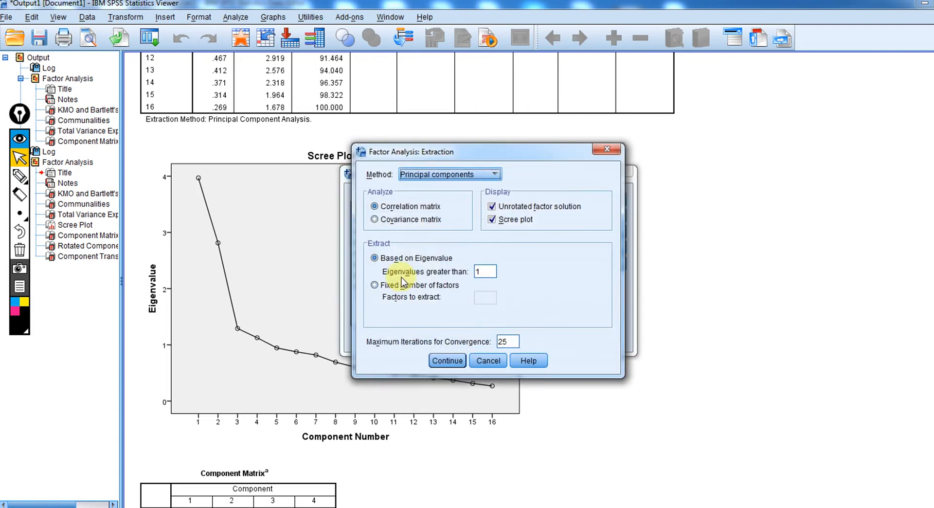
click(394, 287)
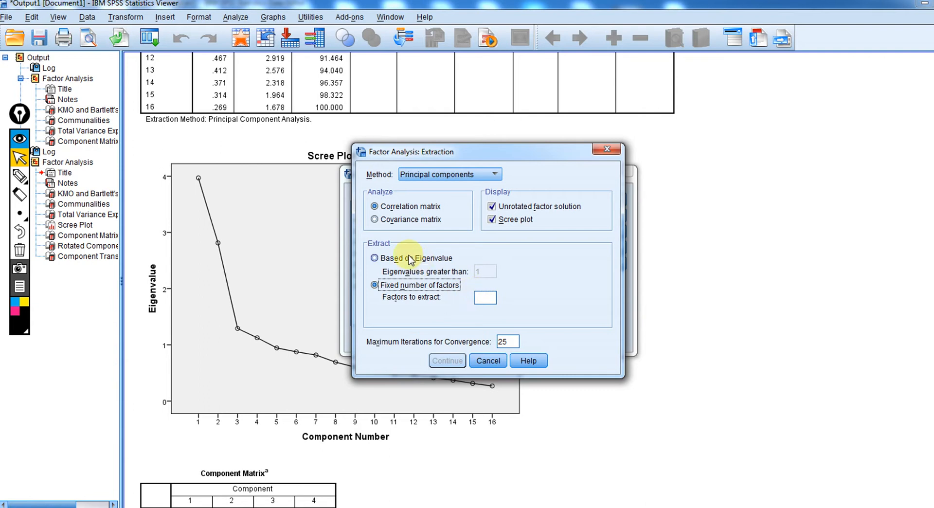
click(375, 258)
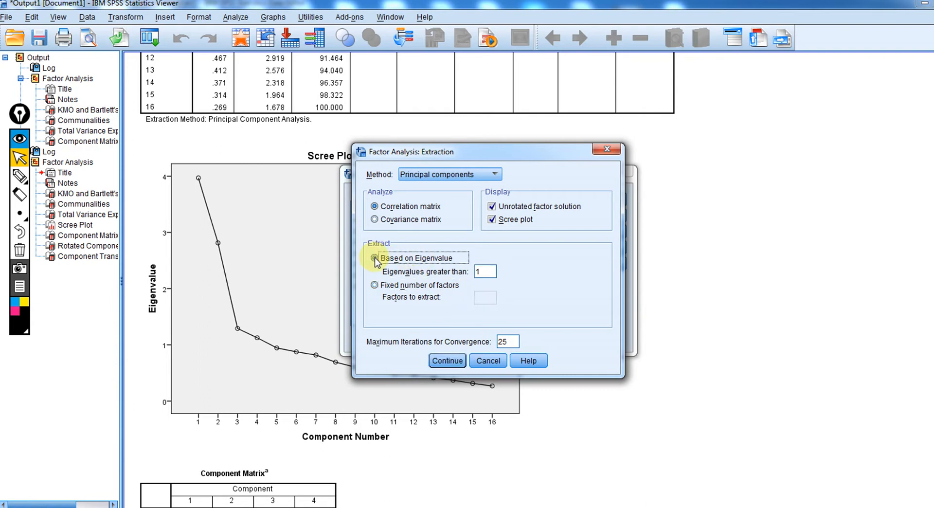
click(607, 151)
click(620, 171)
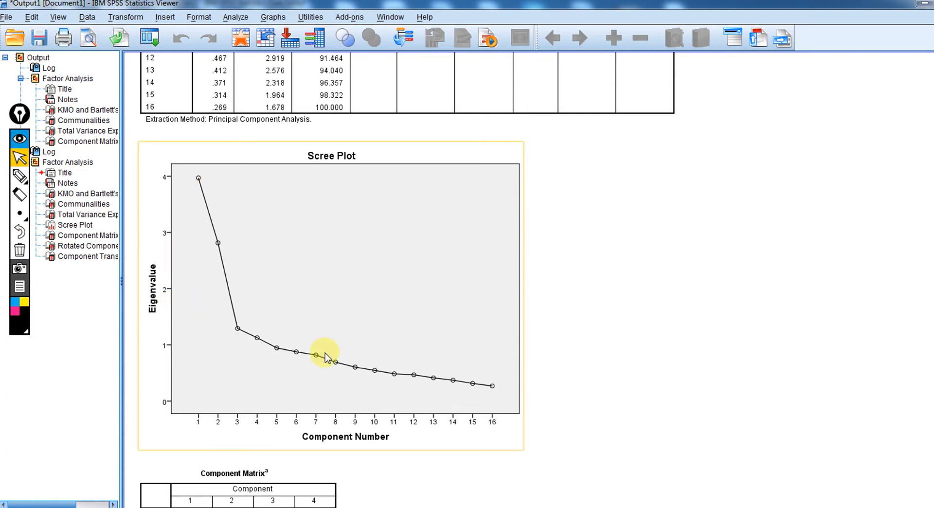
Draw a gently falling pen line across the scree plot, from an eigenvalue of about 1.7 to about 0.85, and clear it
mouse_move(21, 179)
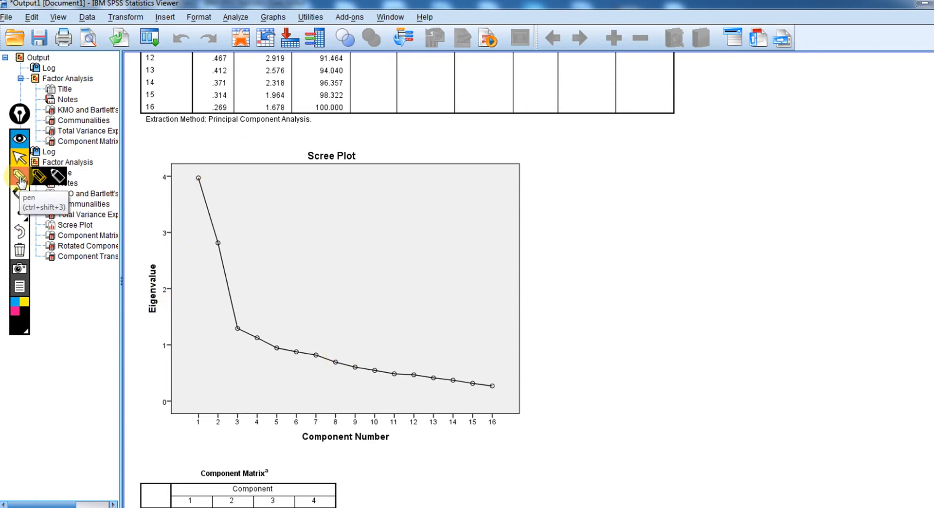
click(39, 179)
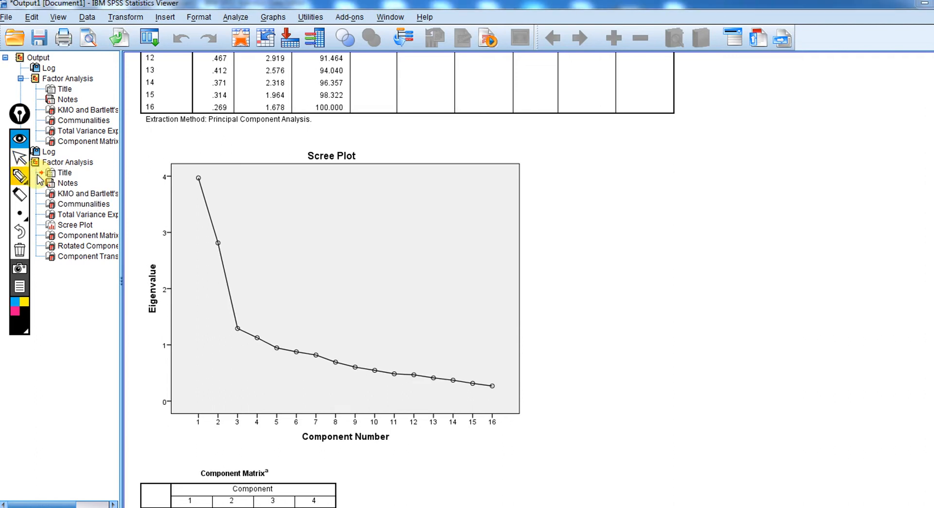
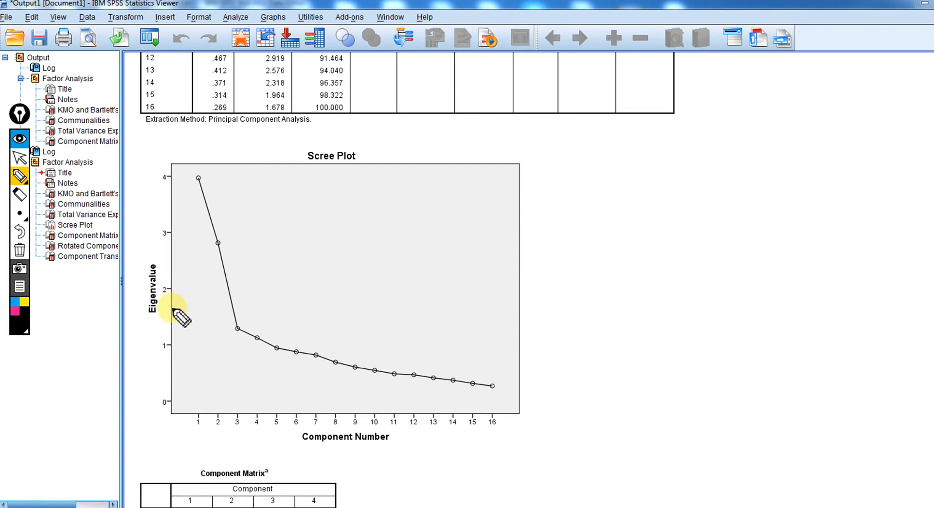
drag(173, 308, 506, 353)
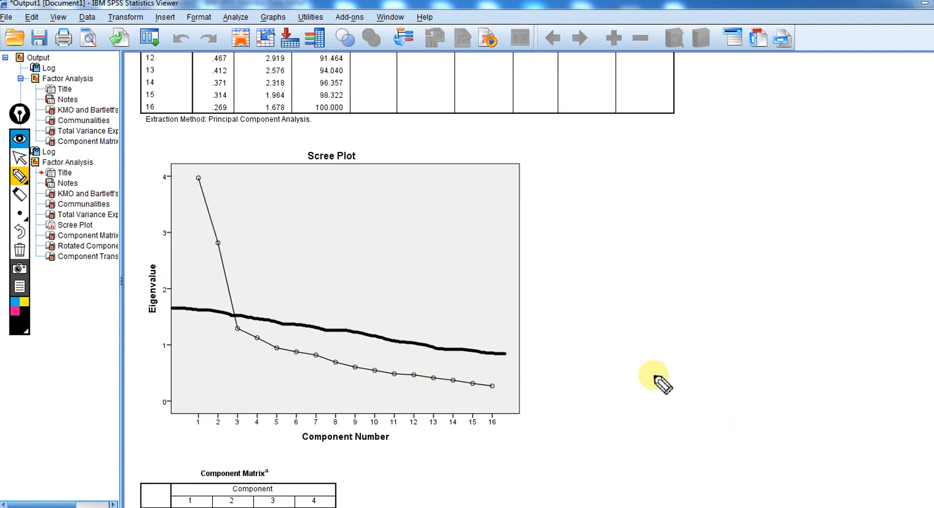
click(18, 158)
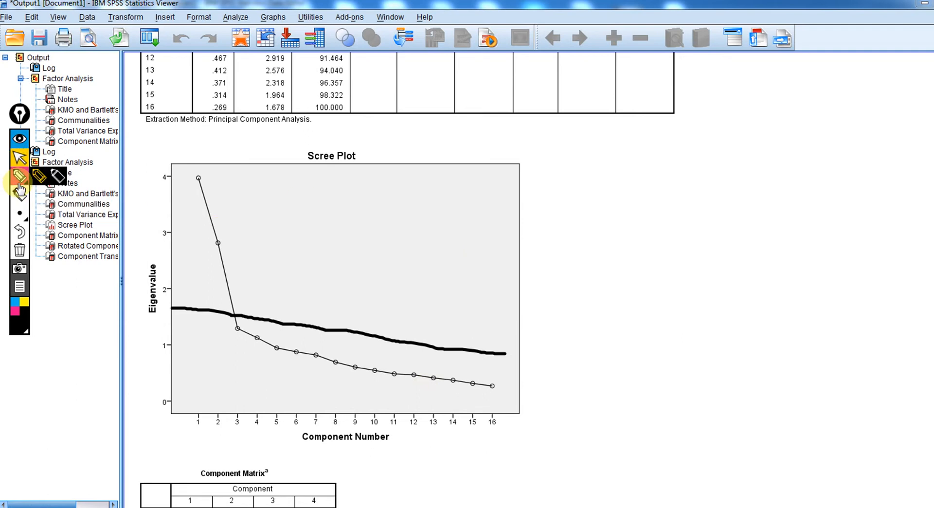
click(19, 195)
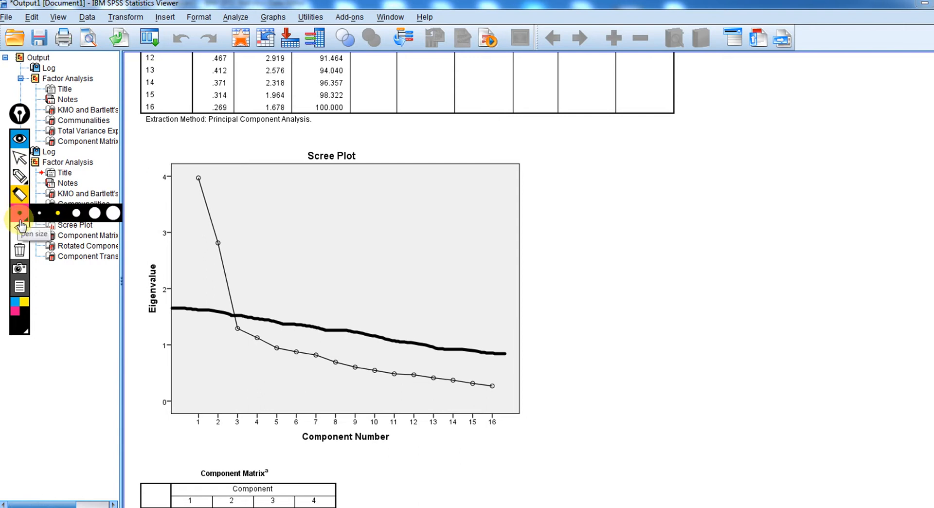
click(19, 250)
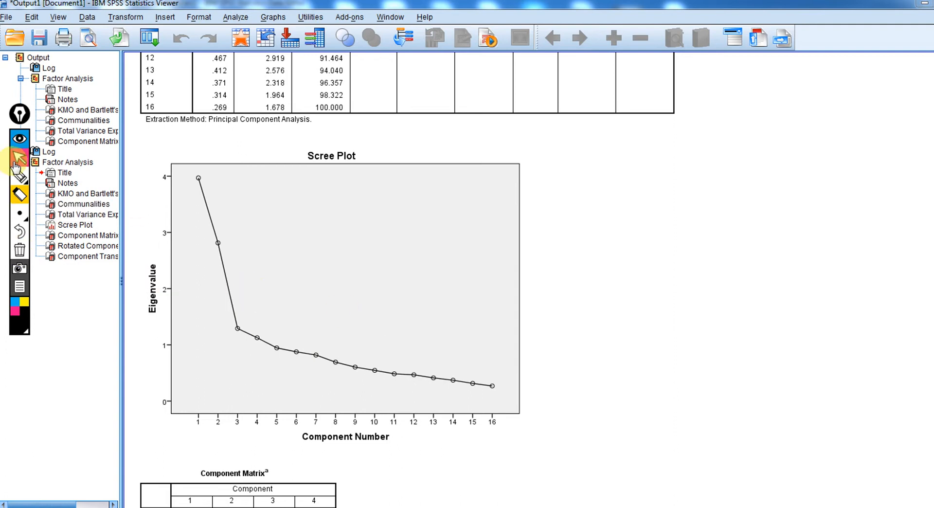
click(19, 157)
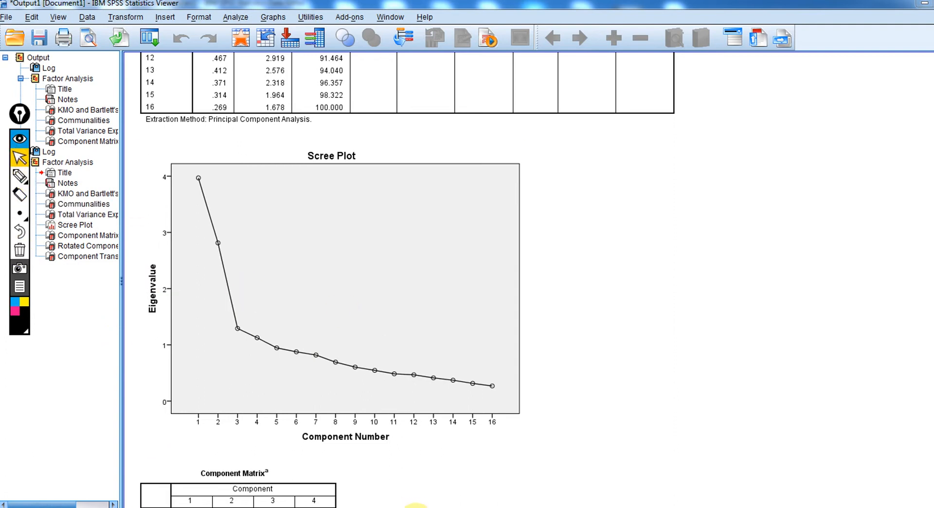
Switch to the Parallel Analysis Engine page in the browser and set the number of variables to 16
click(508, 506)
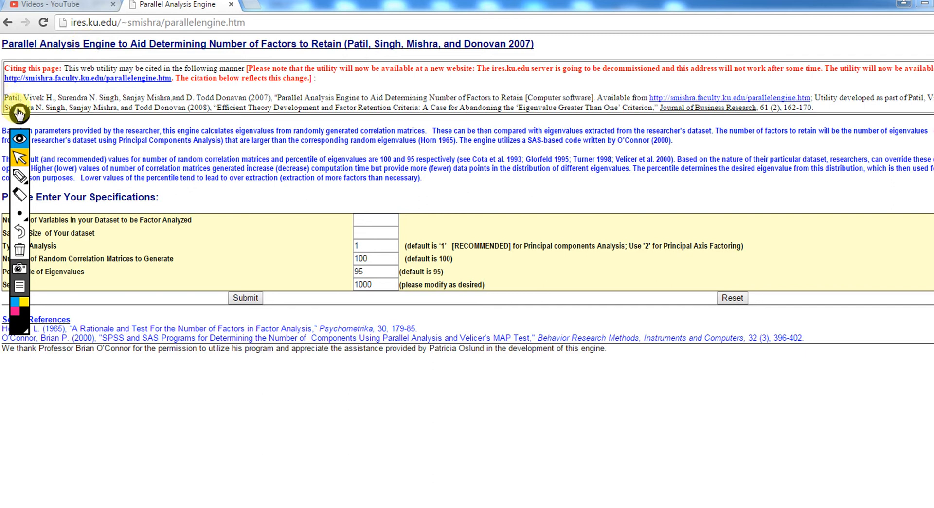
mouse_move(19, 113)
mouse_down()
mouse_move(77, 306)
mouse_move(58, 370)
mouse_move(188, 306)
mouse_move(163, 286)
mouse_move(116, 280)
mouse_move(145, 278)
mouse_move(107, 275)
mouse_move(130, 279)
mouse_up()
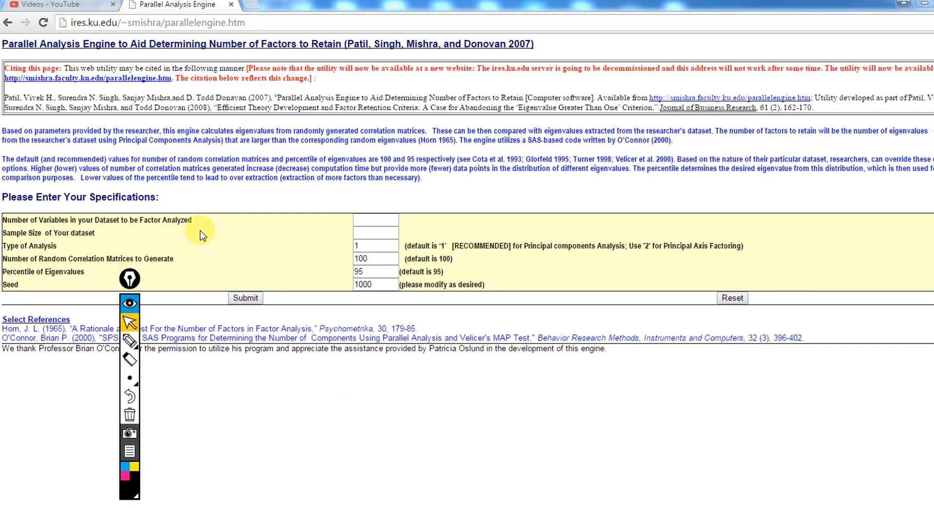
click(125, 22)
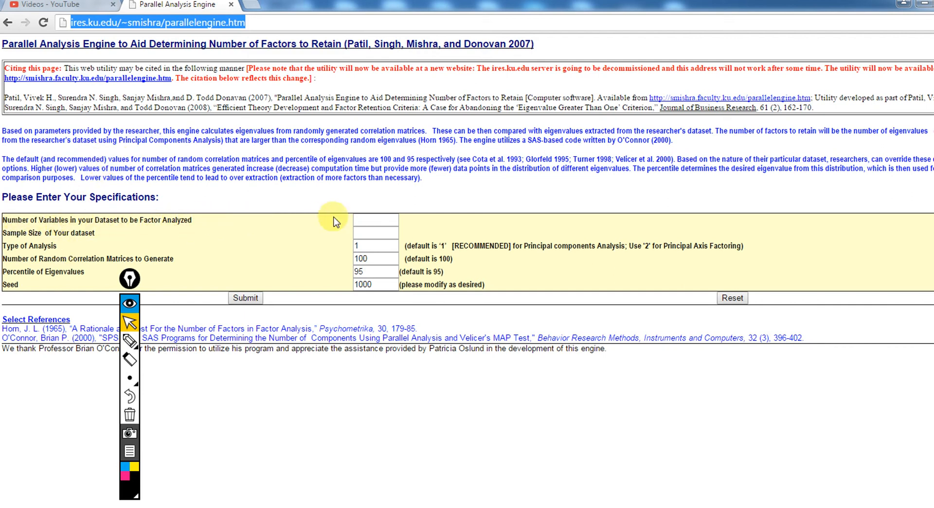
click(370, 221)
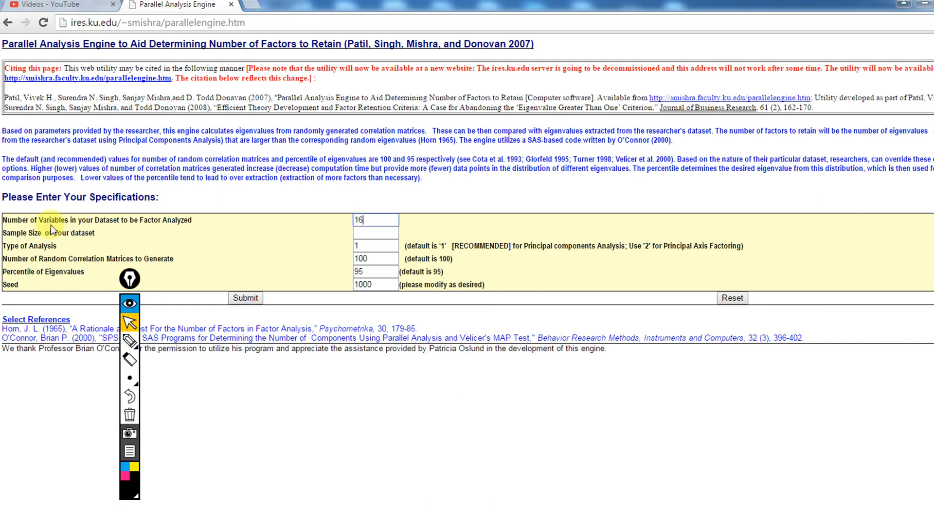
Check the number of cases in the questionnaire data set in the SPSS Data Editor
click(432, 507)
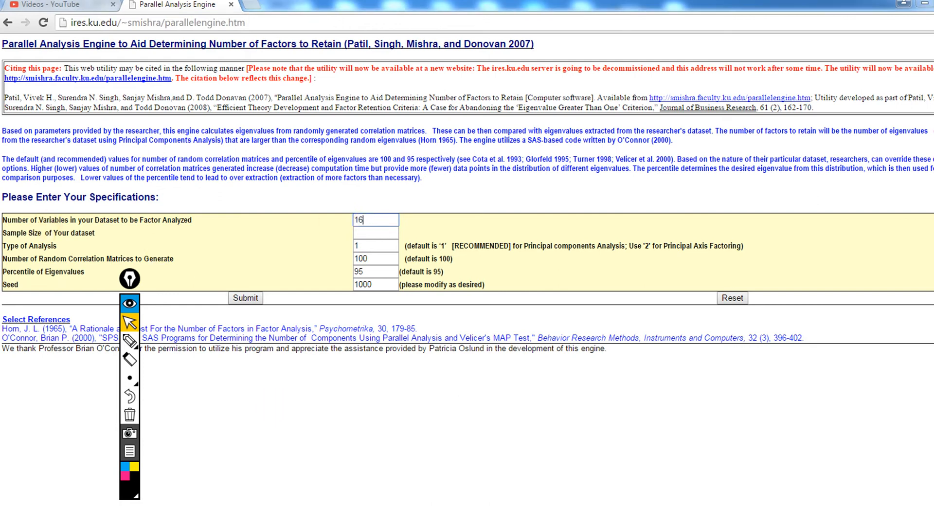
click(474, 495)
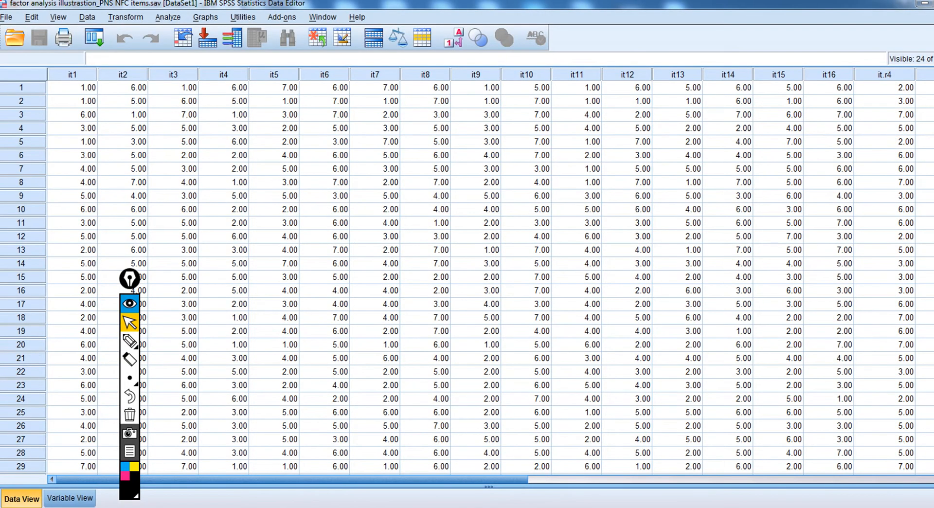
scroll(467, 272, down, 20)
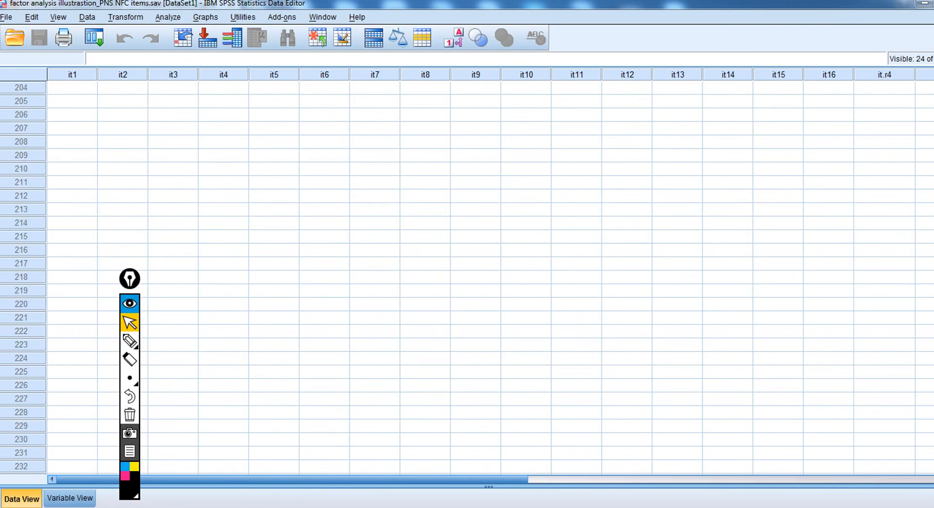
scroll(467, 277, up, 20)
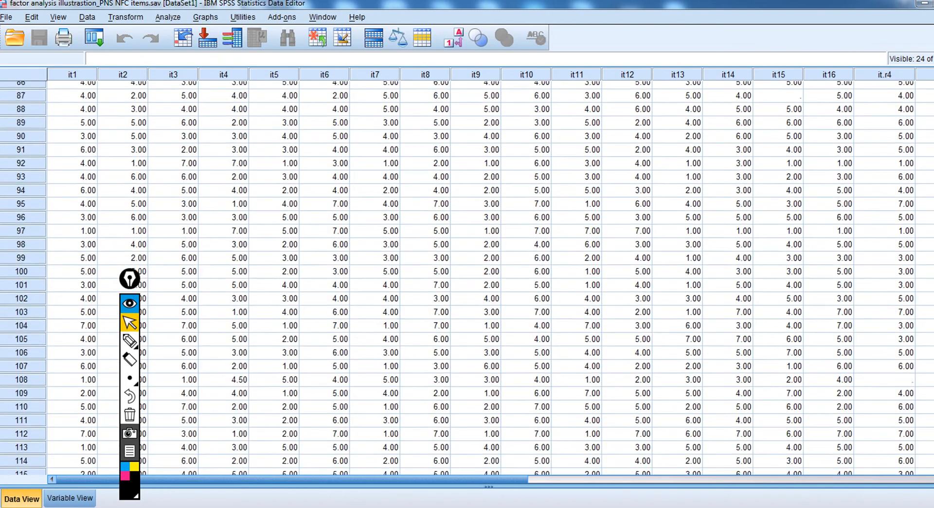
scroll(467, 277, up, 9)
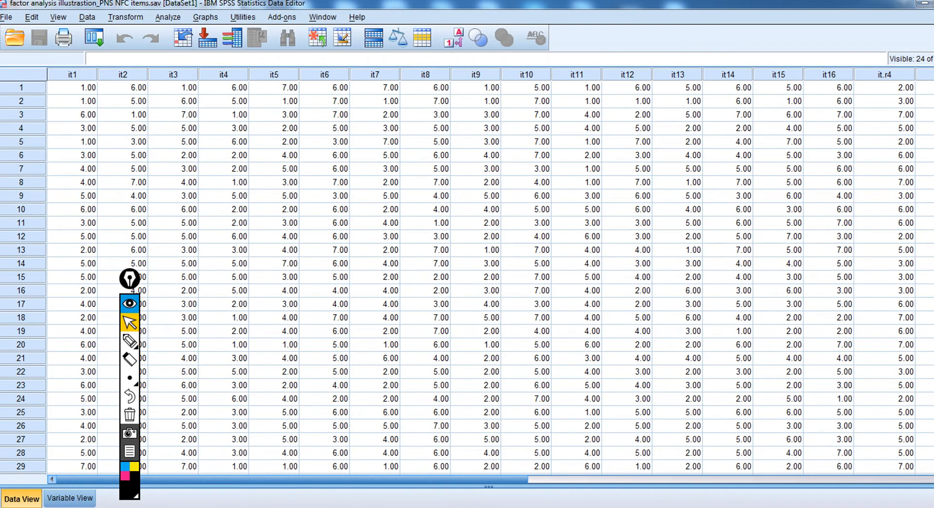
Submit the parallel analysis in the browser with a sample size of 198 and revisit its specifications page
click(381, 494)
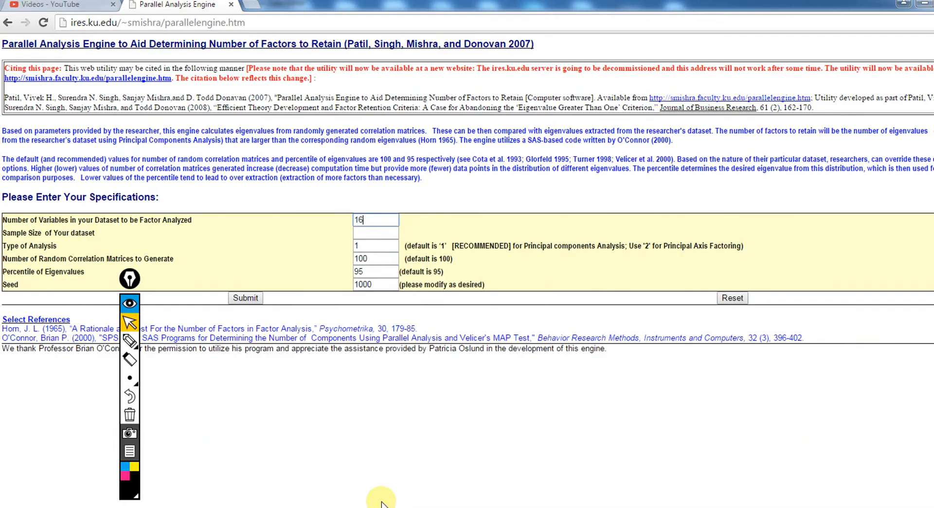
click(379, 232)
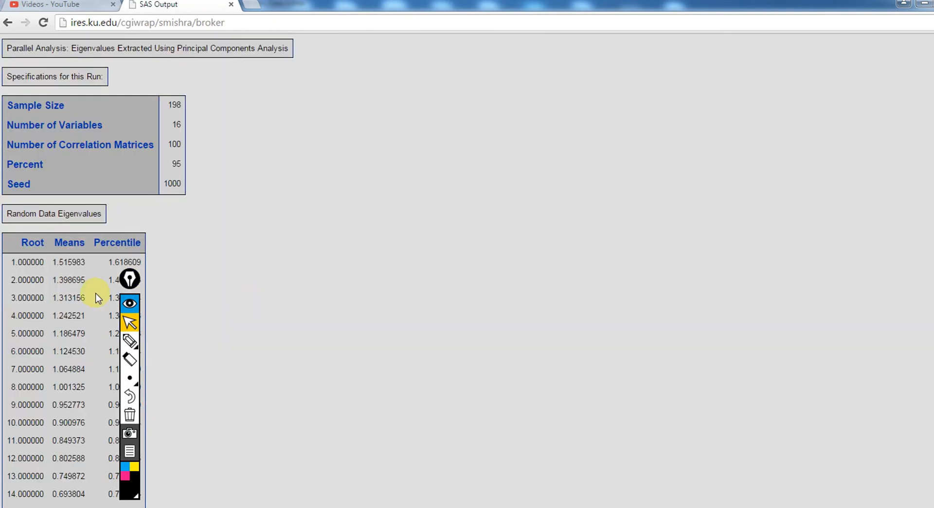
mouse_move(131, 283)
mouse_down()
mouse_move(701, 132)
mouse_move(894, 46)
mouse_up()
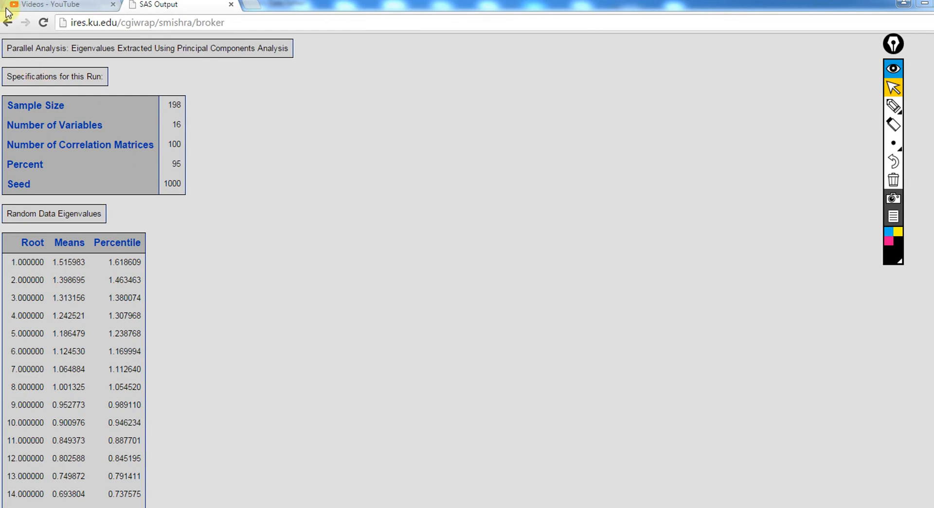
click(8, 23)
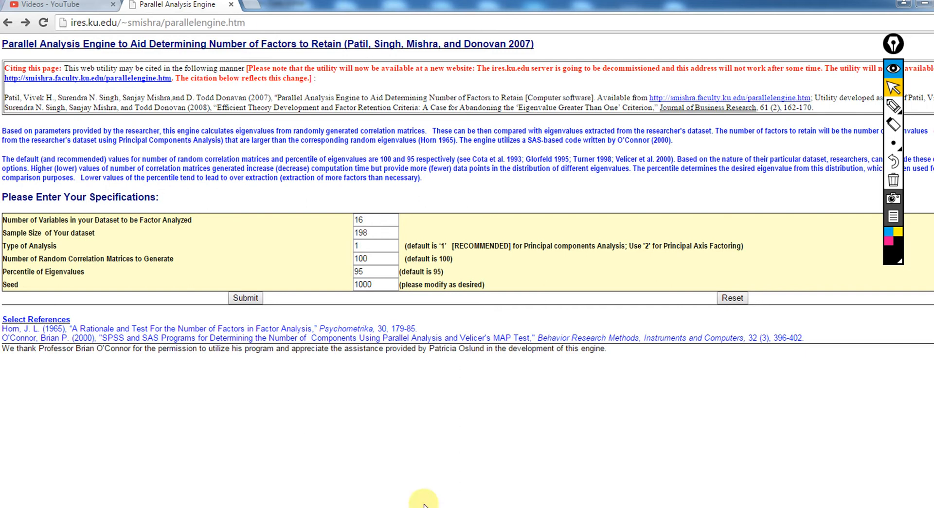
Place the SPSS output in a smaller window beside the random data eigenvalues and compare them with the Total Variance Explained table
mouse_move(433, 507)
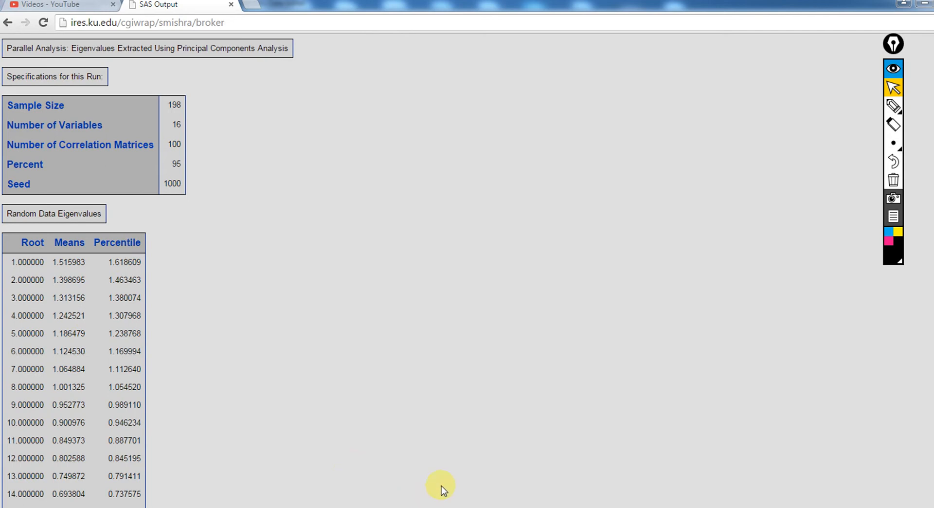
mouse_move(476, 487)
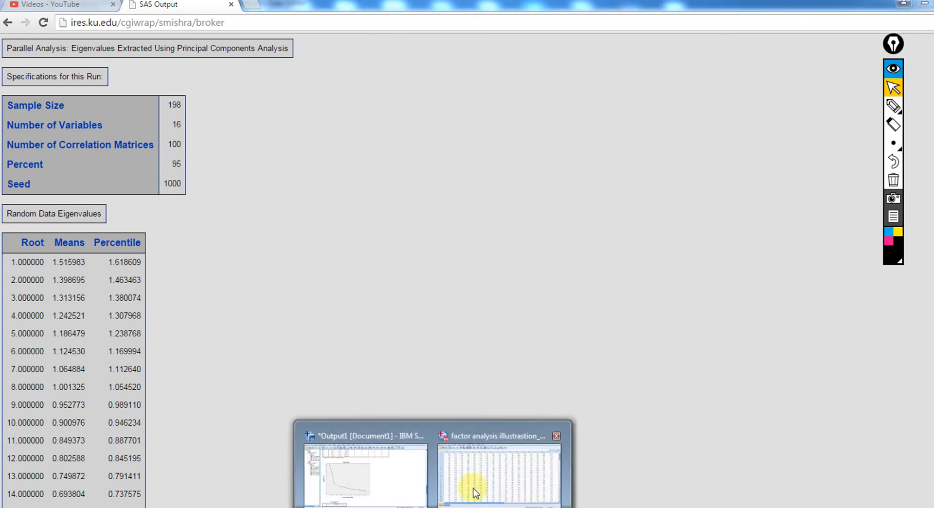
click(359, 480)
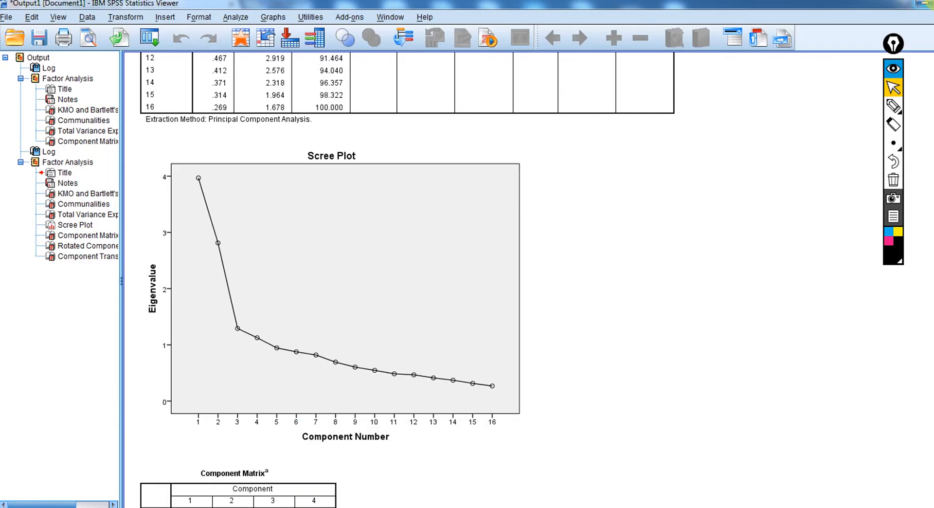
click(920, 4)
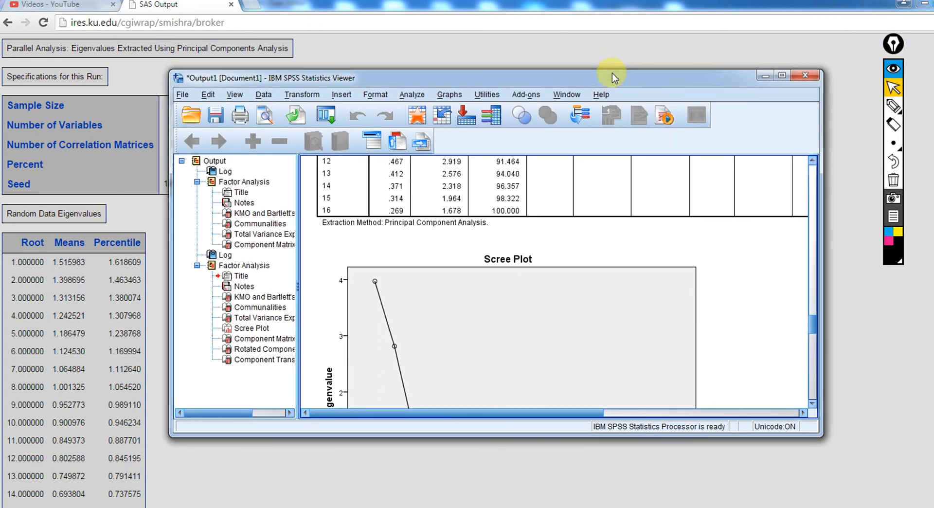
drag(614, 78, 627, 68)
click(826, 300)
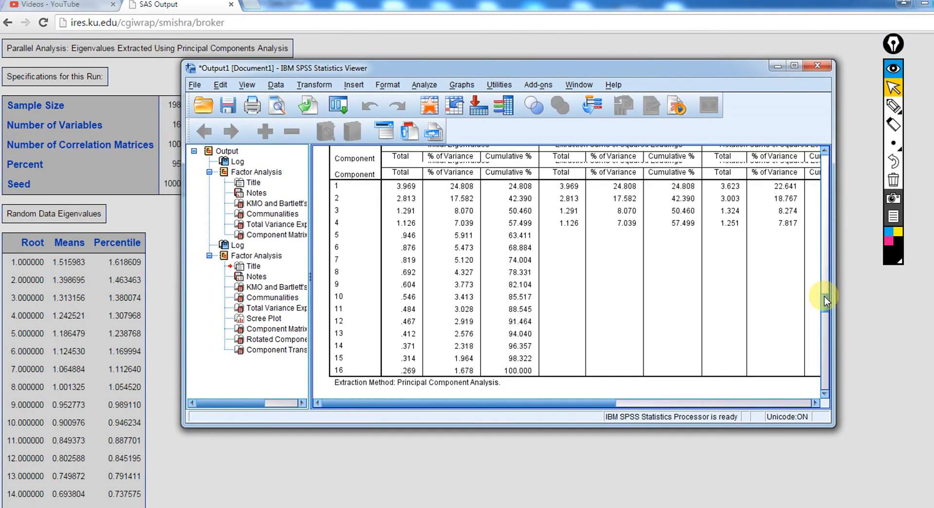
drag(825, 296, 825, 297)
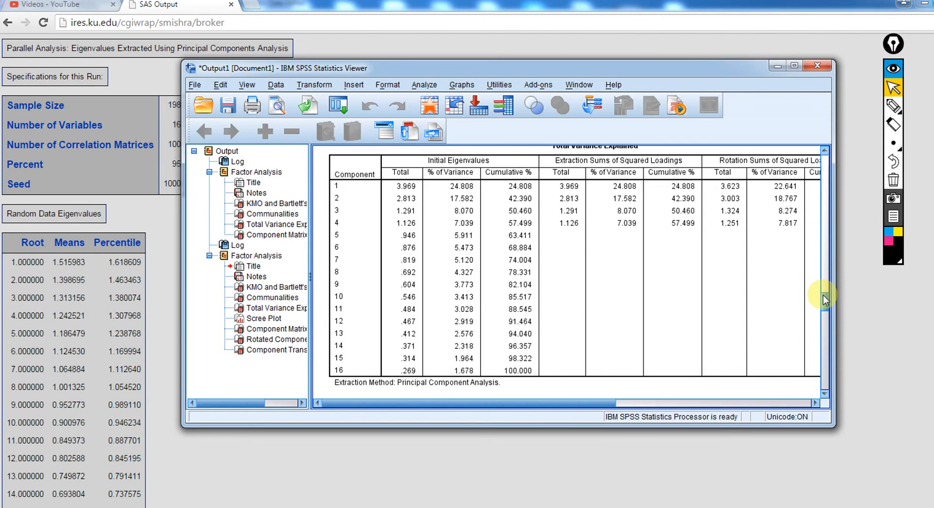
Sketch the random-eigenvalue curve over the scree plot, underline the components from 3 onward, and clear all marks
drag(825, 299, 828, 324)
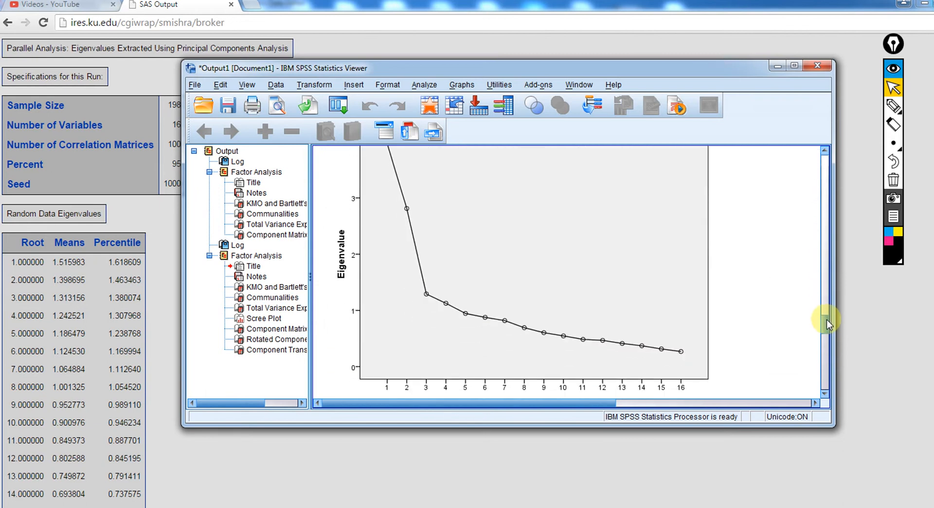
click(893, 106)
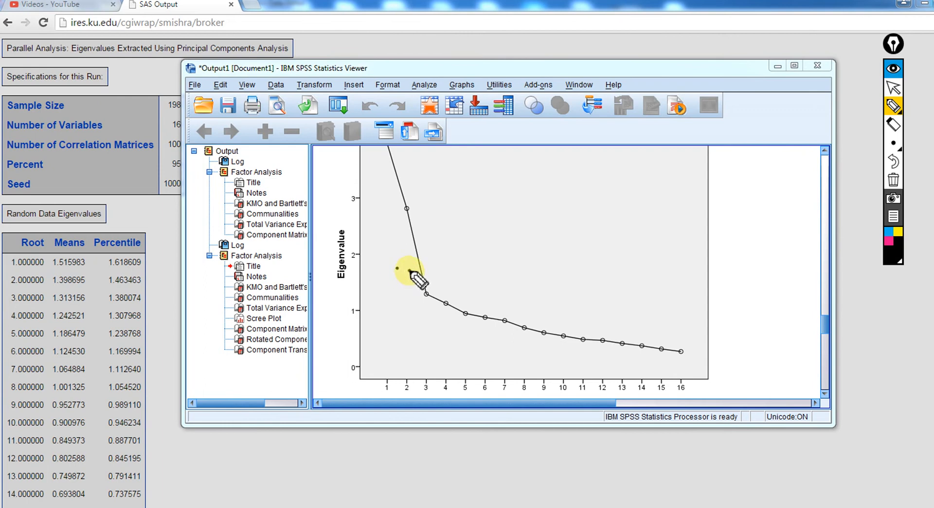
click(409, 270)
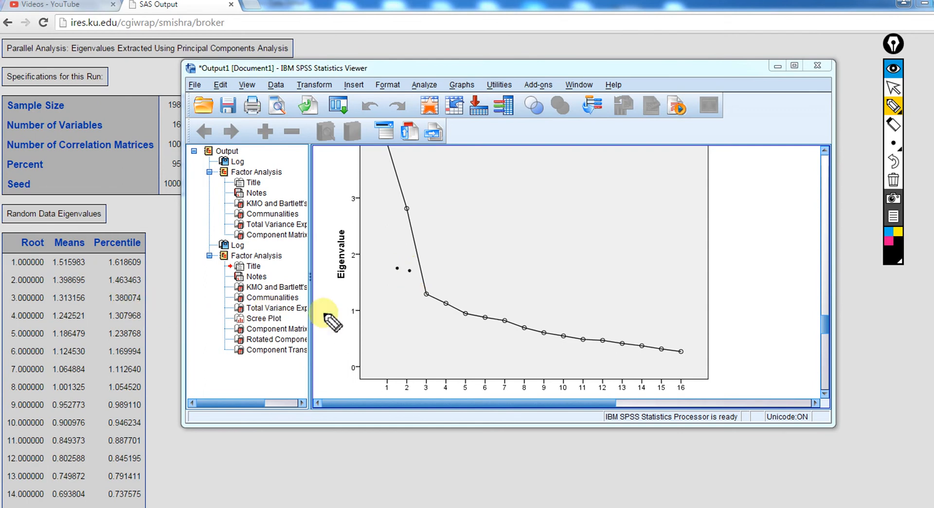
click(436, 282)
click(456, 288)
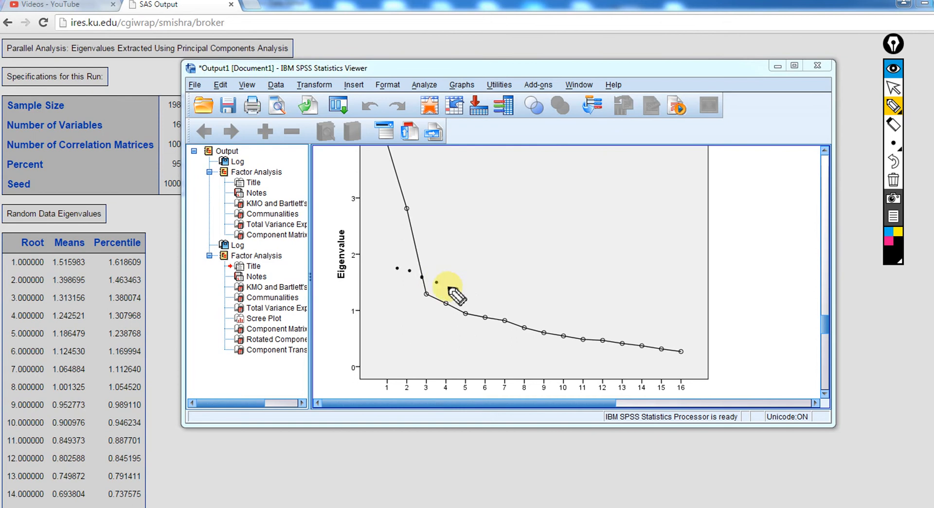
mouse_move(360, 259)
mouse_down()
mouse_move(539, 312)
mouse_move(665, 332)
mouse_up()
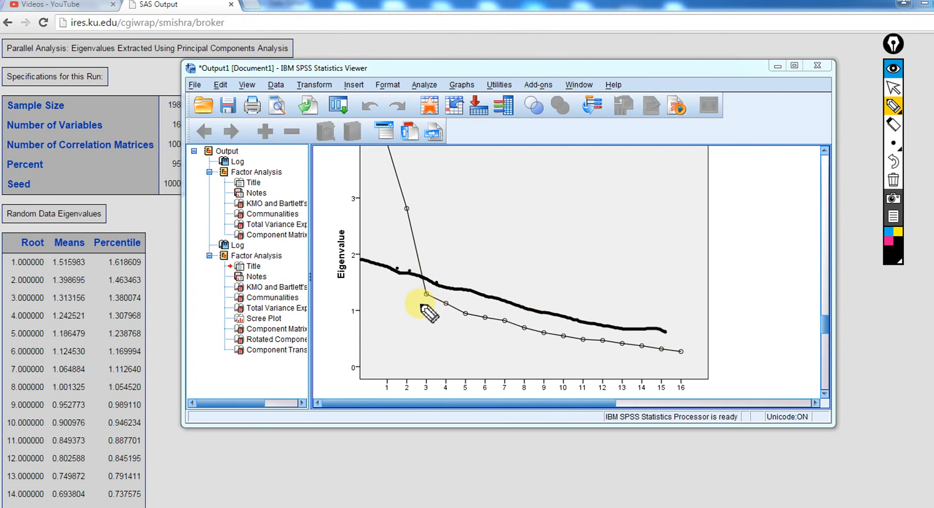
mouse_move(420, 304)
mouse_down()
mouse_move(533, 352)
mouse_move(640, 361)
mouse_up()
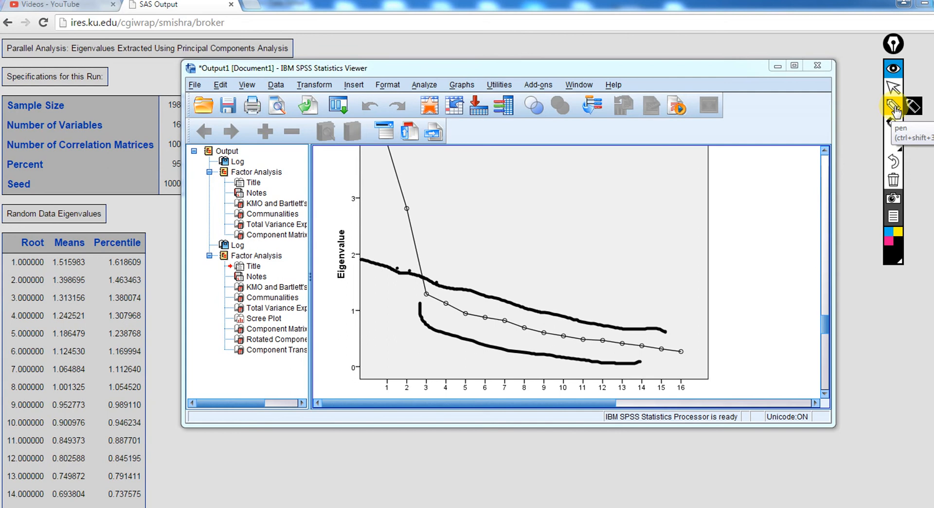
click(893, 106)
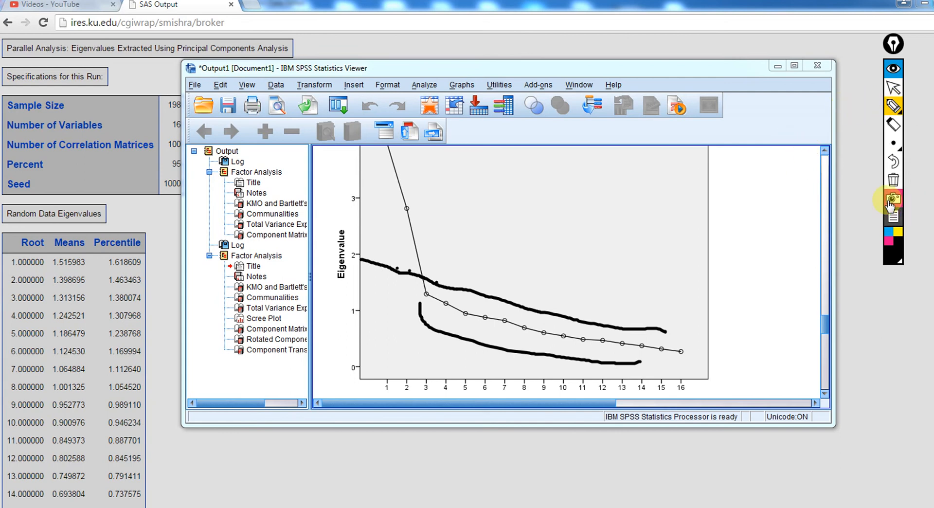
click(894, 181)
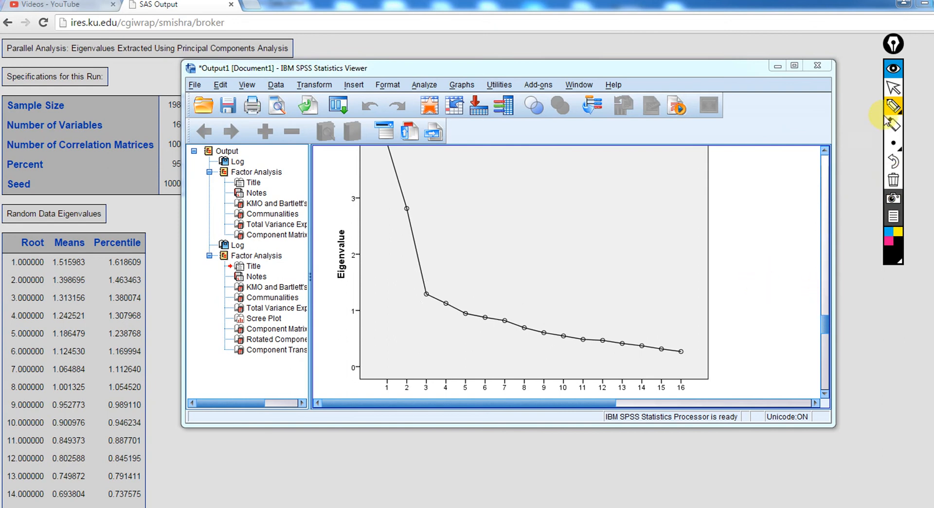
Stop drawing on the scree plot and maximize the SPSS output window
click(893, 88)
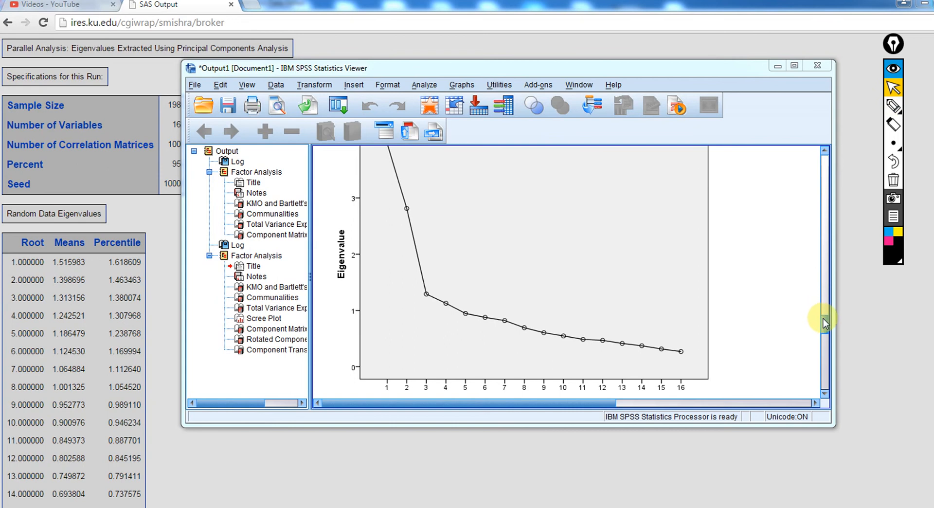
scroll(824, 317, up, 2)
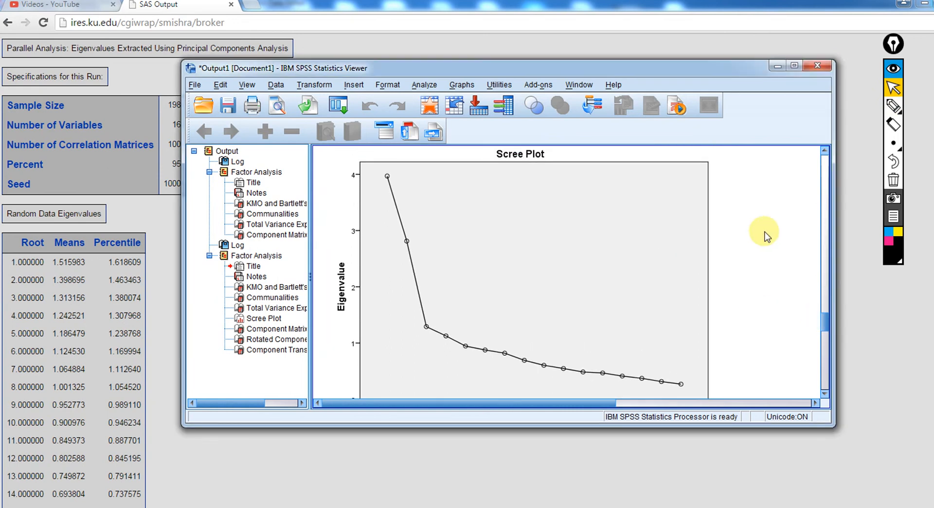
click(819, 70)
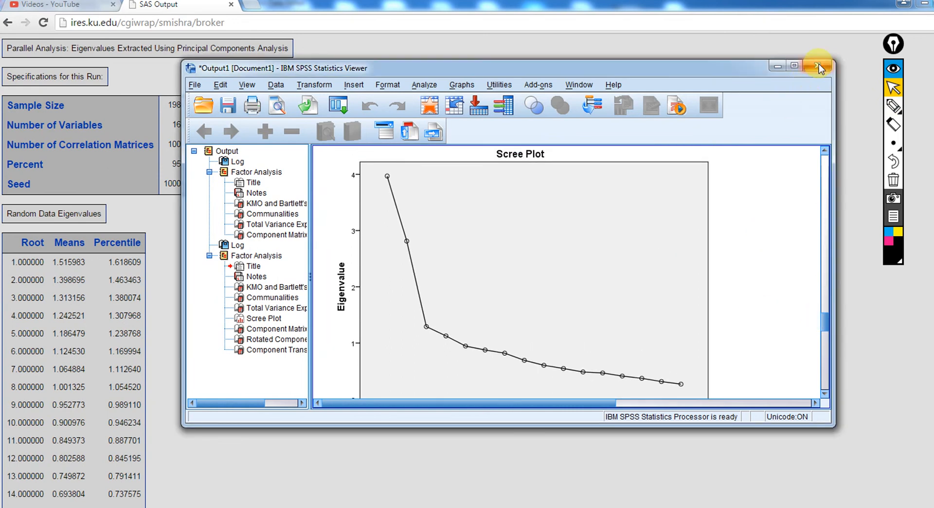
click(794, 66)
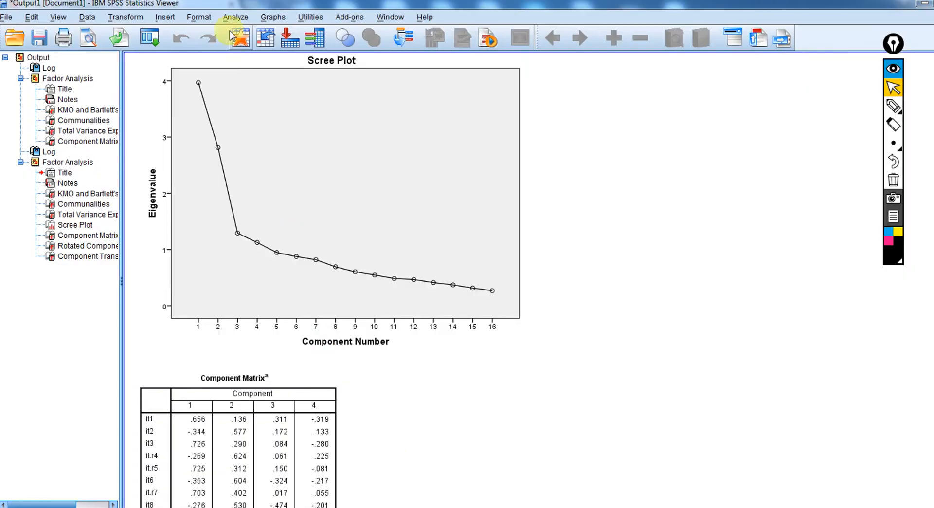
Rerun the factor analysis with extraction set to a fixed number of 2 factors
click(235, 17)
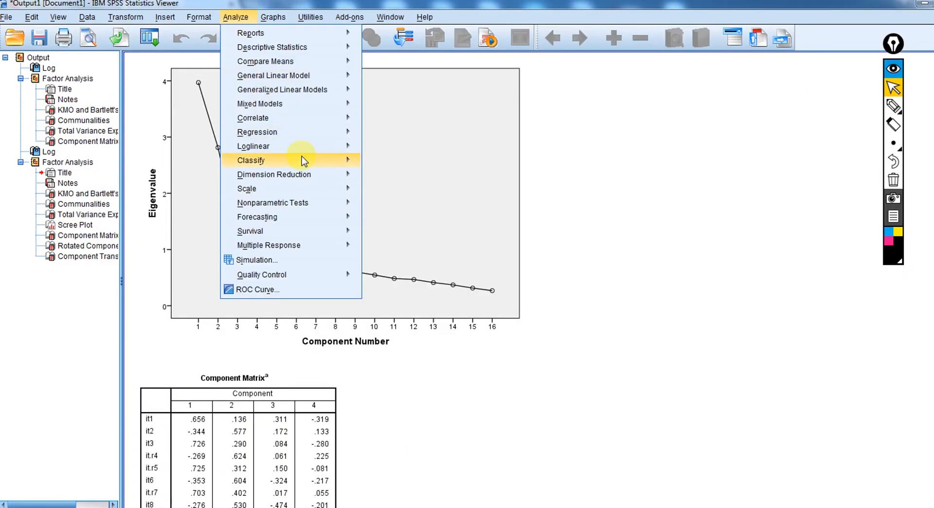
mouse_move(339, 178)
click(384, 177)
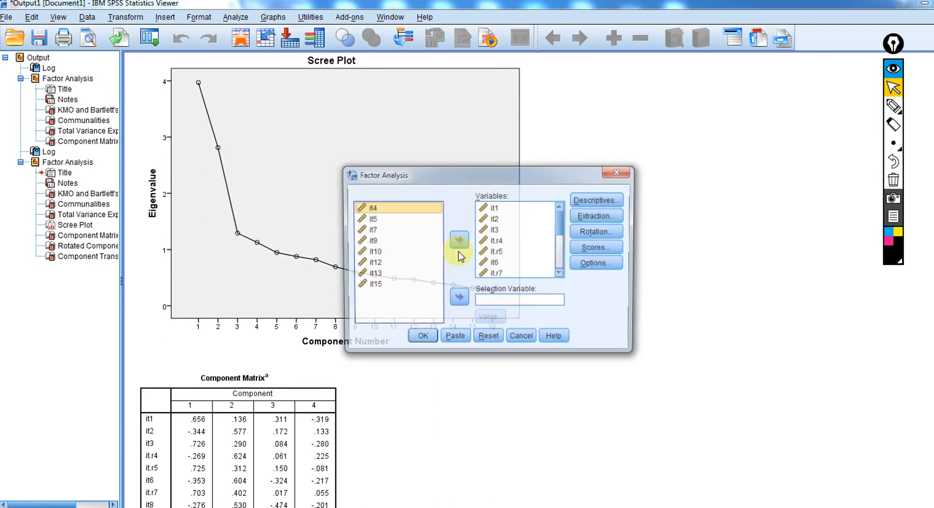
click(602, 221)
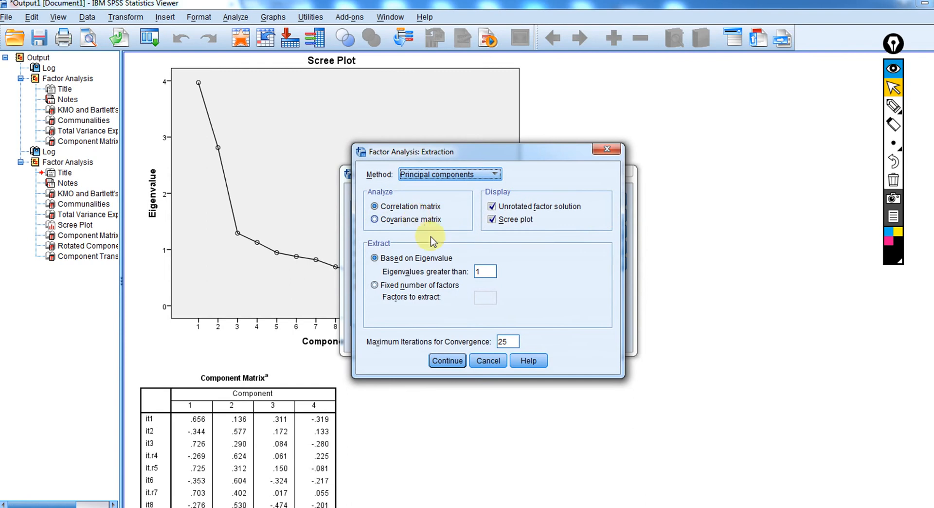
click(385, 286)
click(492, 301)
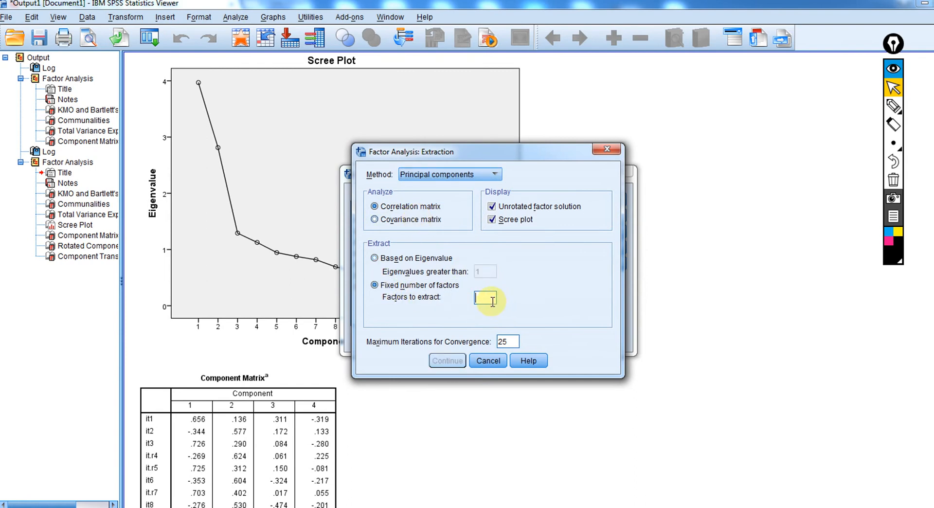
text(2)
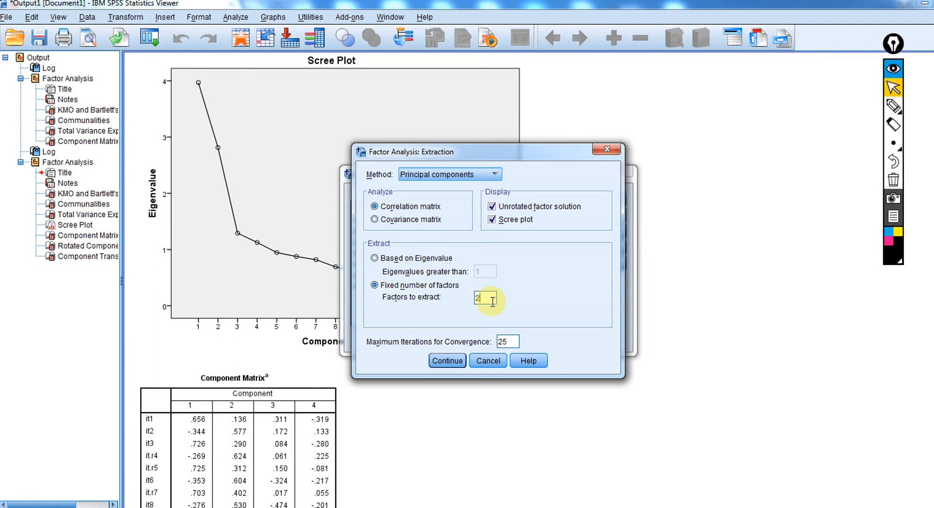
click(447, 360)
click(424, 344)
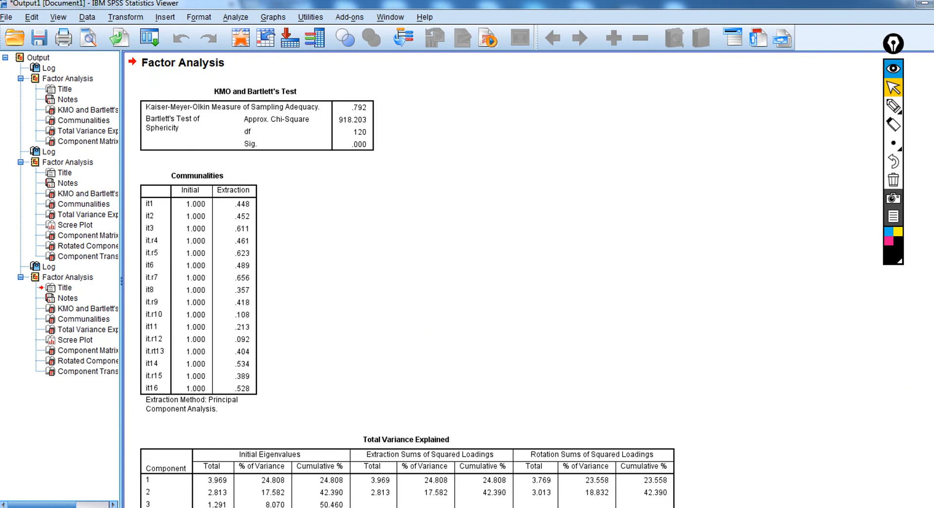
Examine the Total Variance Explained table and the Component Matrix of the two-component solution
scroll(558, 407, down, 5)
click(558, 406)
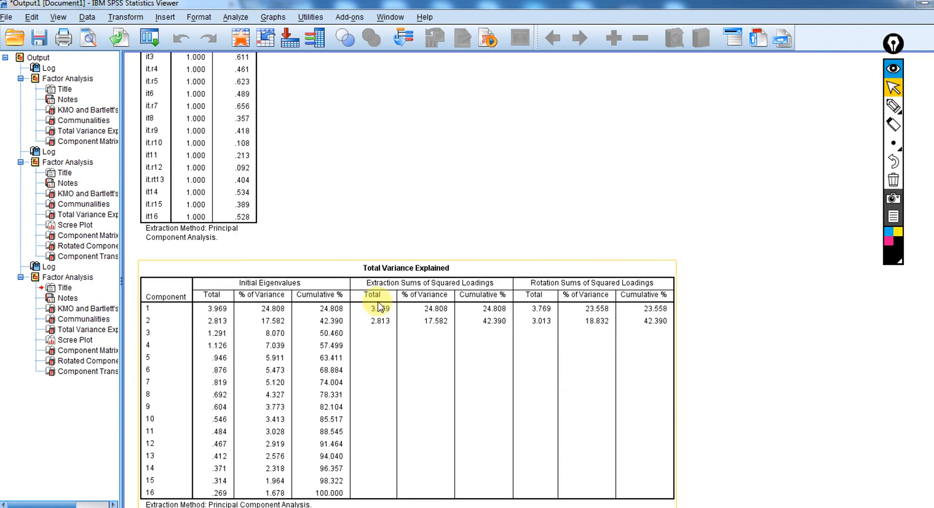
click(762, 403)
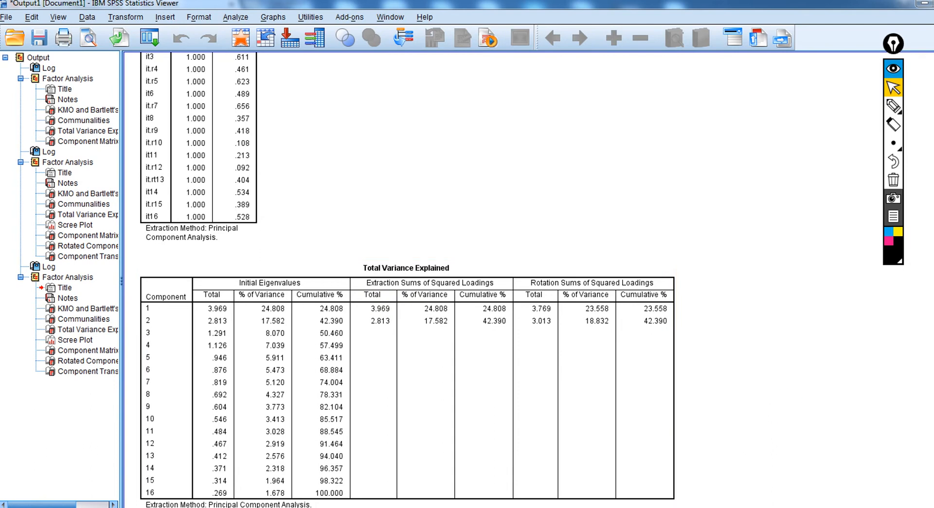
scroll(408, 279, down, 14)
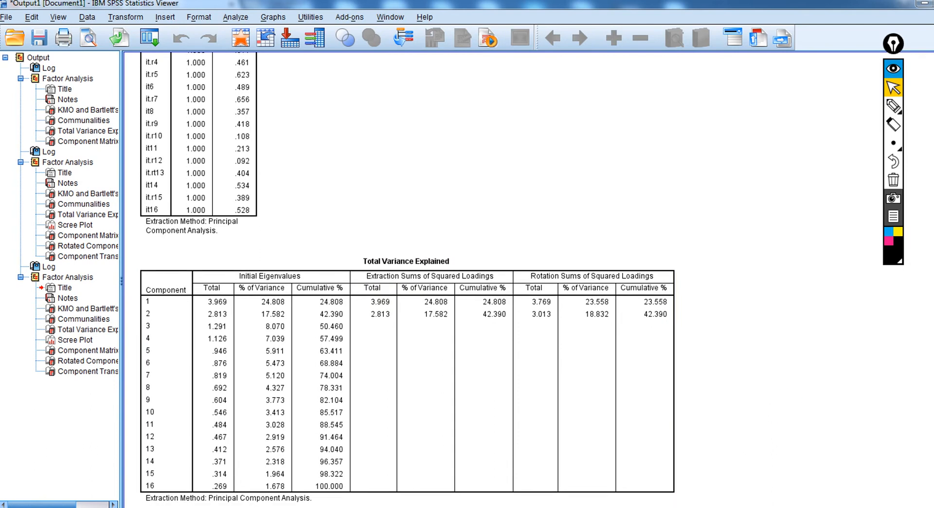
scroll(620, 375, down, 6)
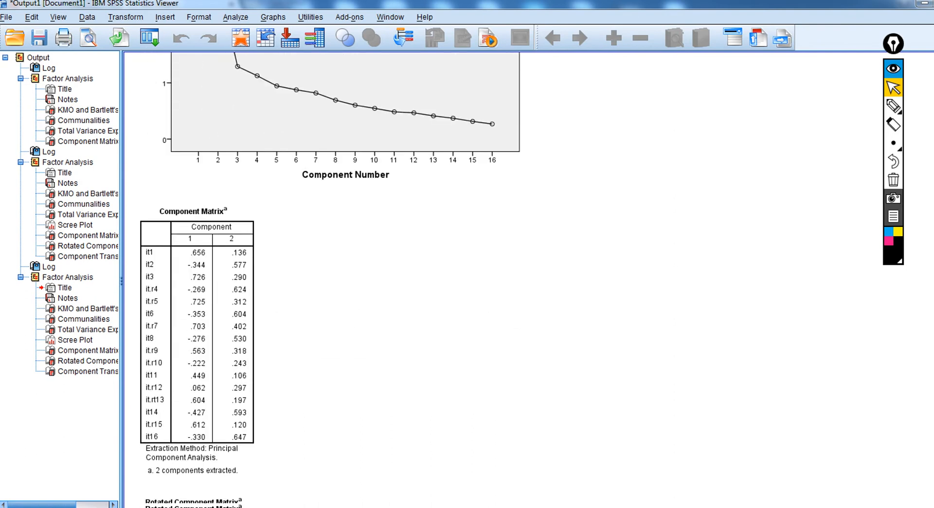
click(187, 165)
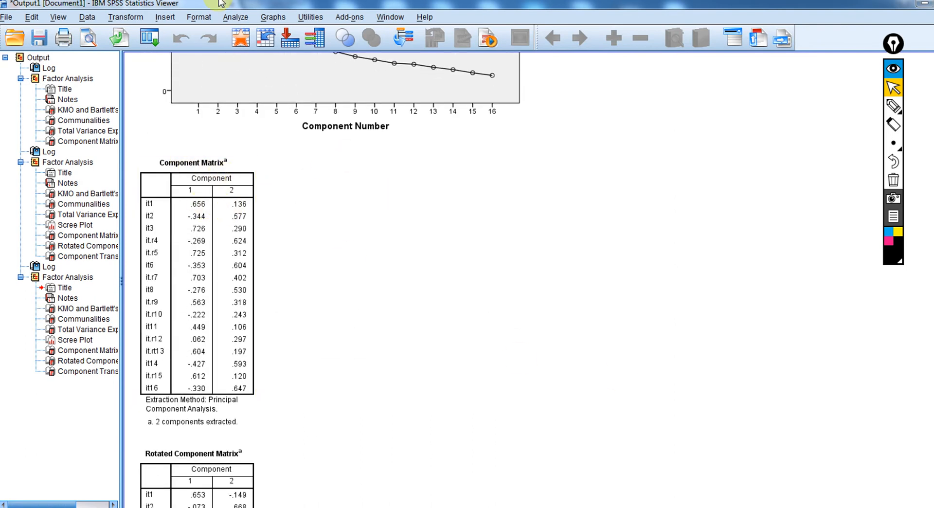
Rerun the factor analysis with rotation set to None and loading plots displayed
click(236, 17)
mouse_move(308, 137)
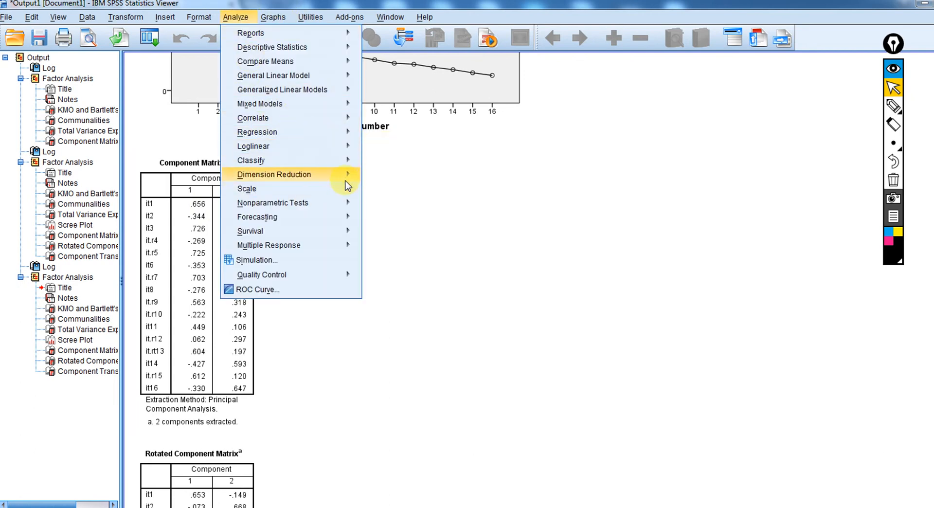
mouse_move(346, 176)
click(384, 177)
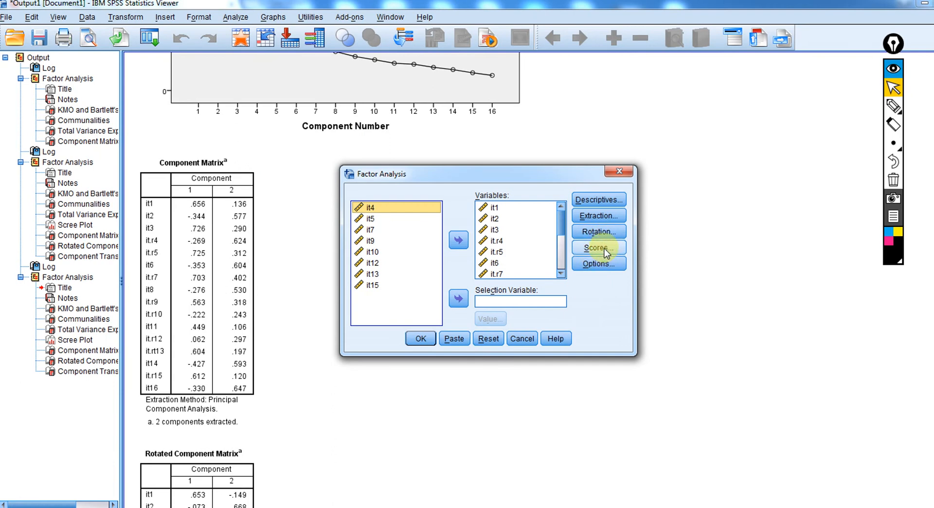
click(612, 233)
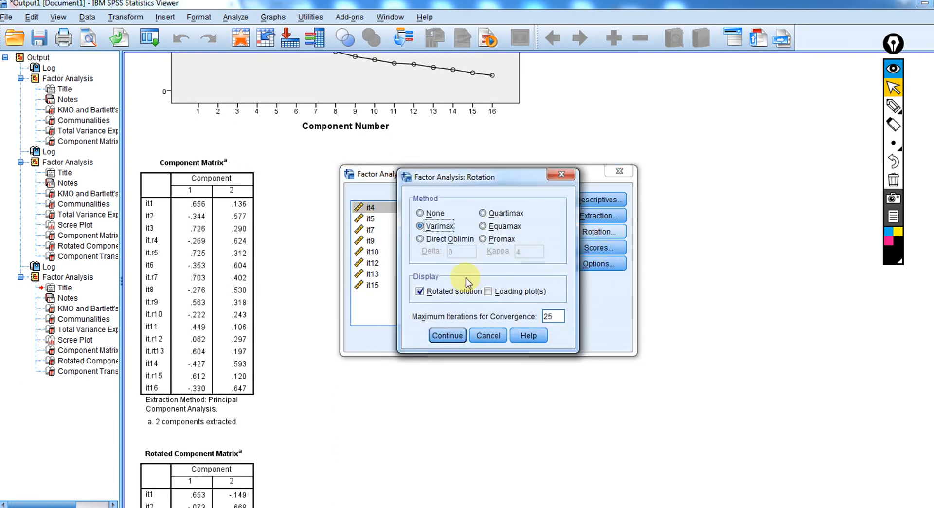
click(428, 214)
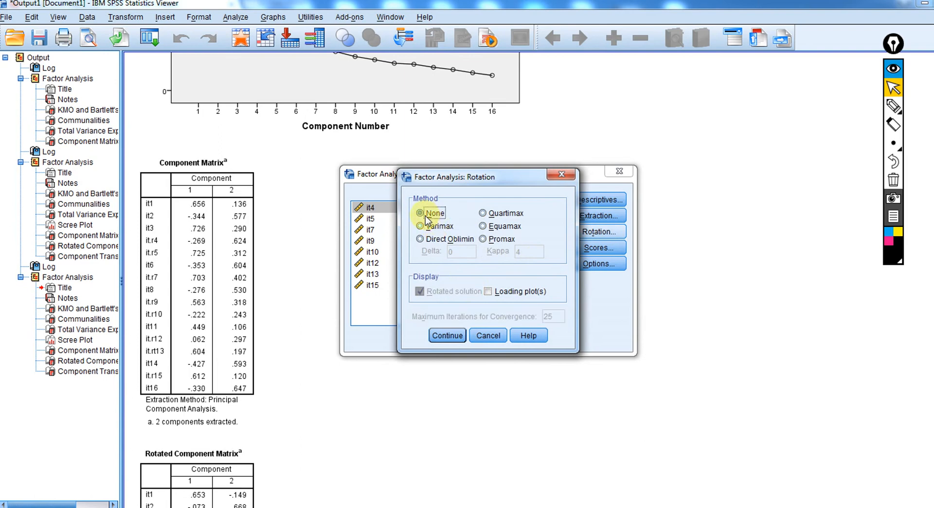
click(487, 291)
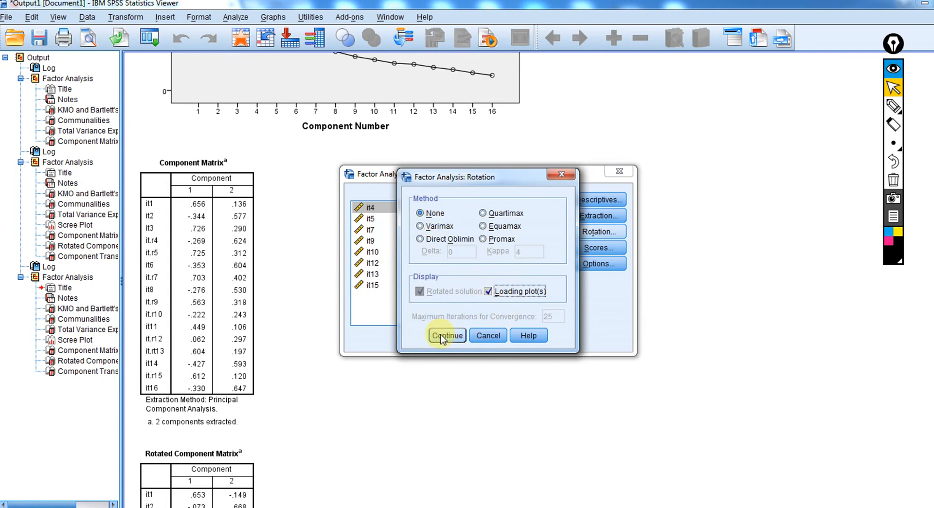
click(446, 335)
click(433, 337)
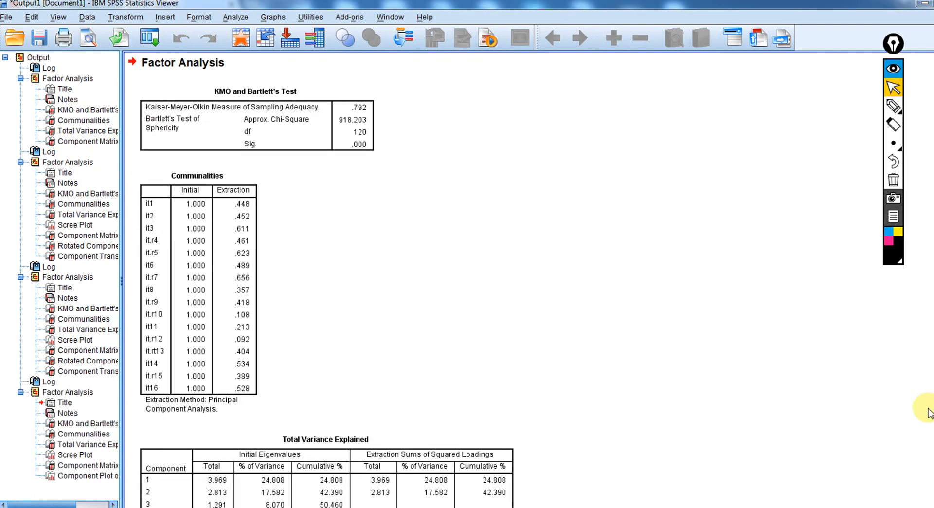
Inspect how the items cluster on the Component Plot at the end of the unrotated output
scroll(486, 280, down, 20)
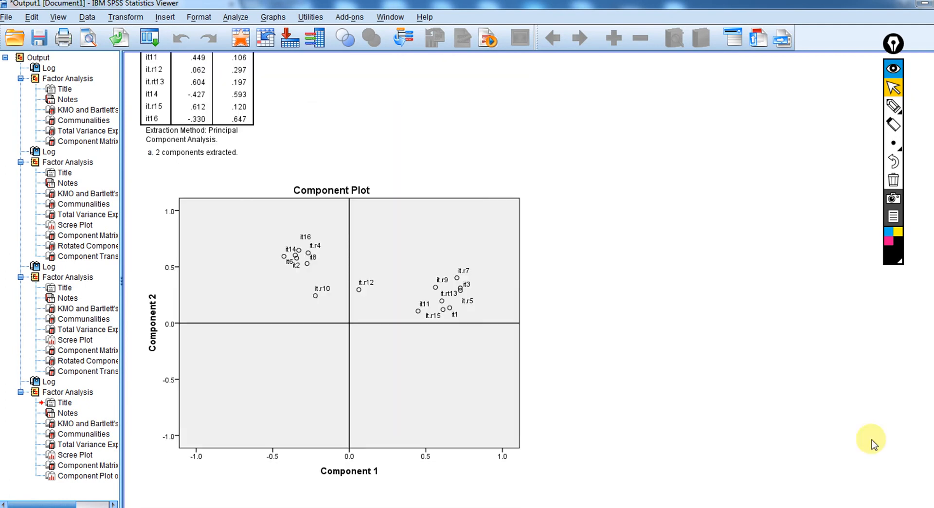
click(467, 243)
click(564, 291)
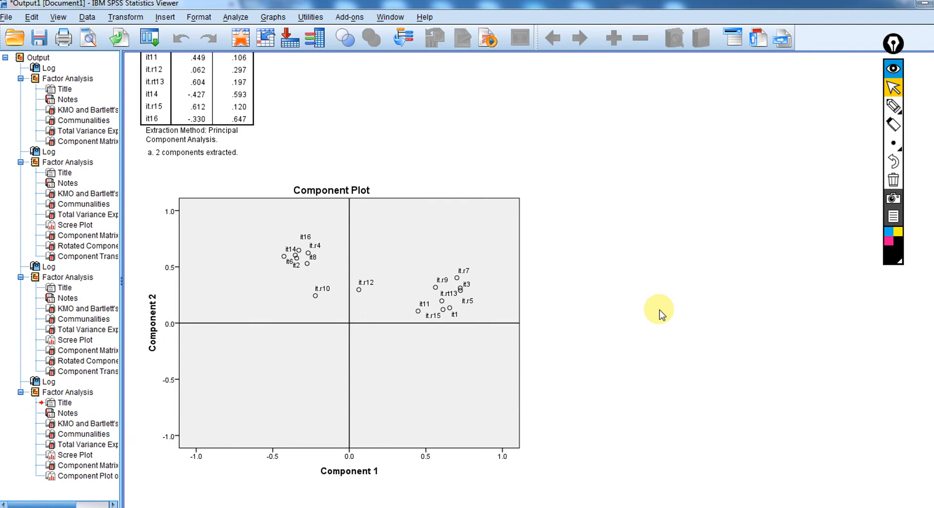
click(406, 271)
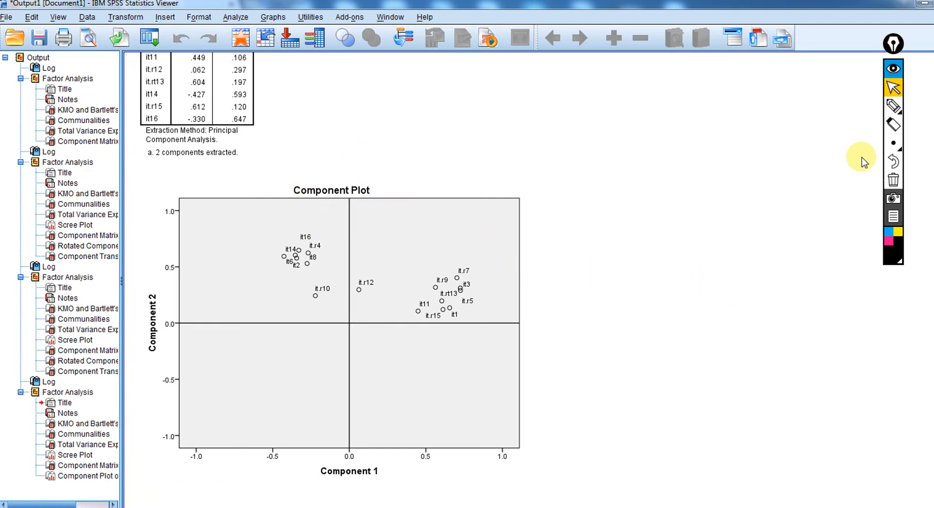
Underline 0.0 on the Component 1 axis with the pen and trace lines from item it1 to both axes of the Component Plot
mouse_move(905, 115)
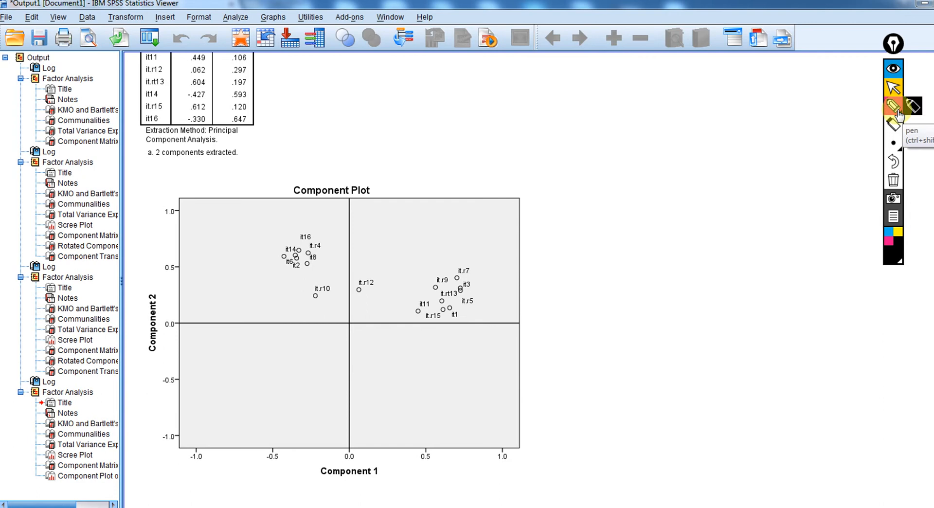
click(897, 111)
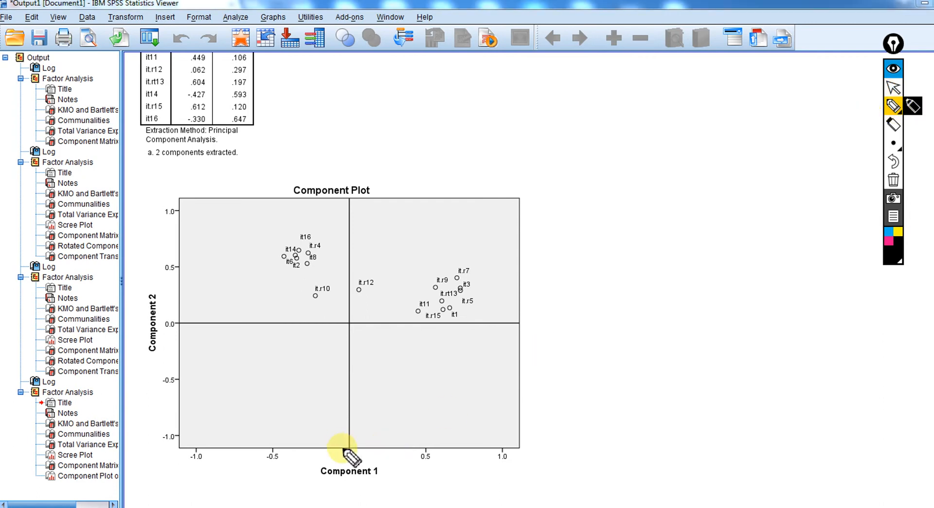
drag(340, 464, 355, 462)
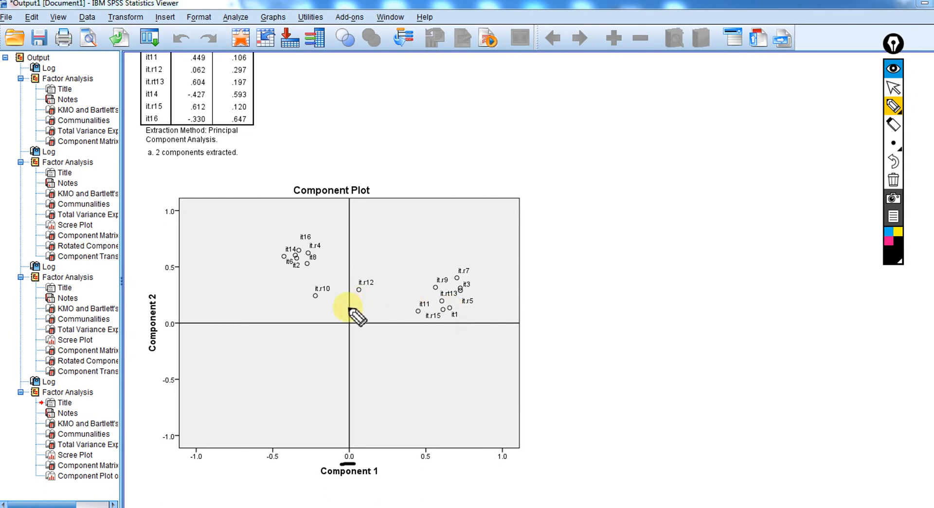
drag(354, 310, 439, 310)
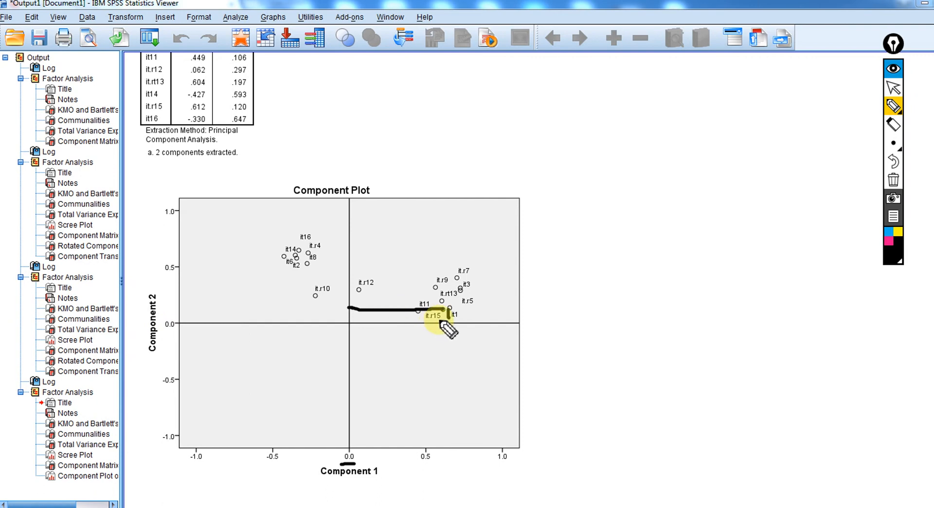
drag(448, 308, 448, 318)
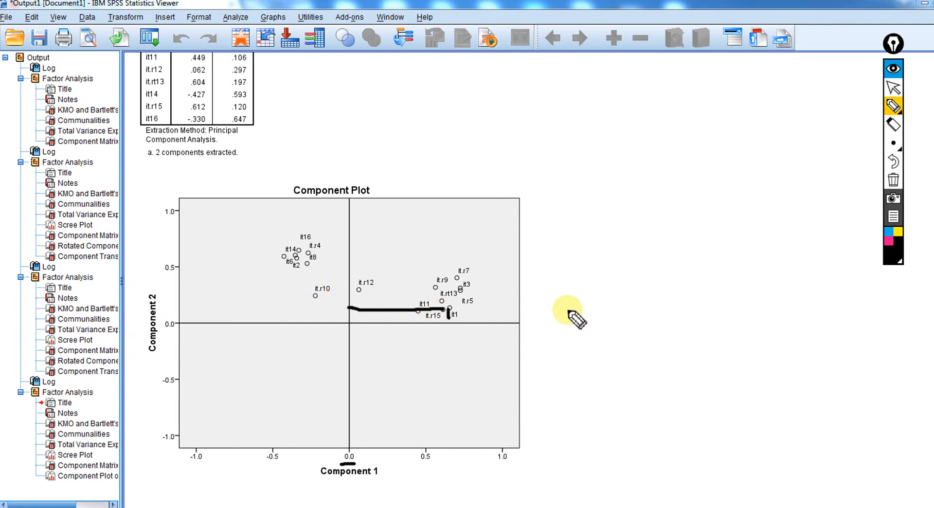
click(893, 88)
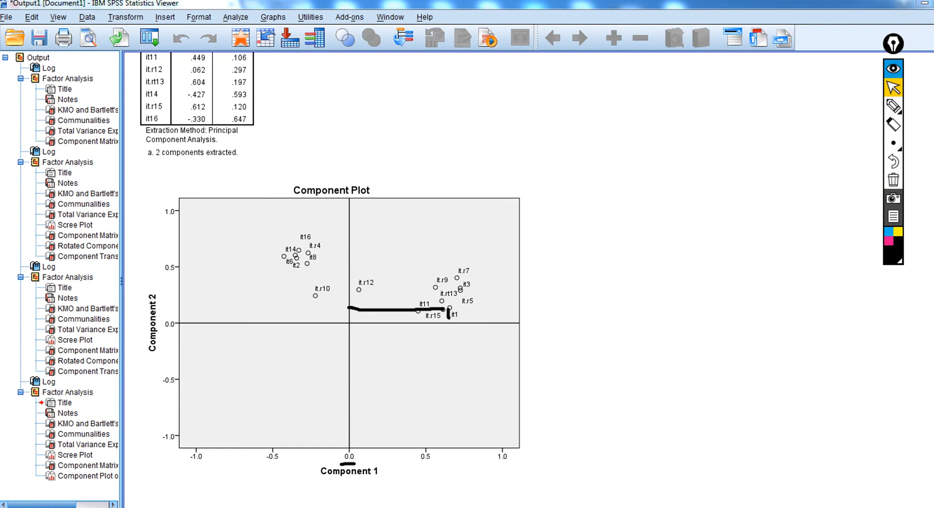
Compare item it1's two loadings in the Component Matrix with its position on the Component Plot
scroll(509, 341, up, 5)
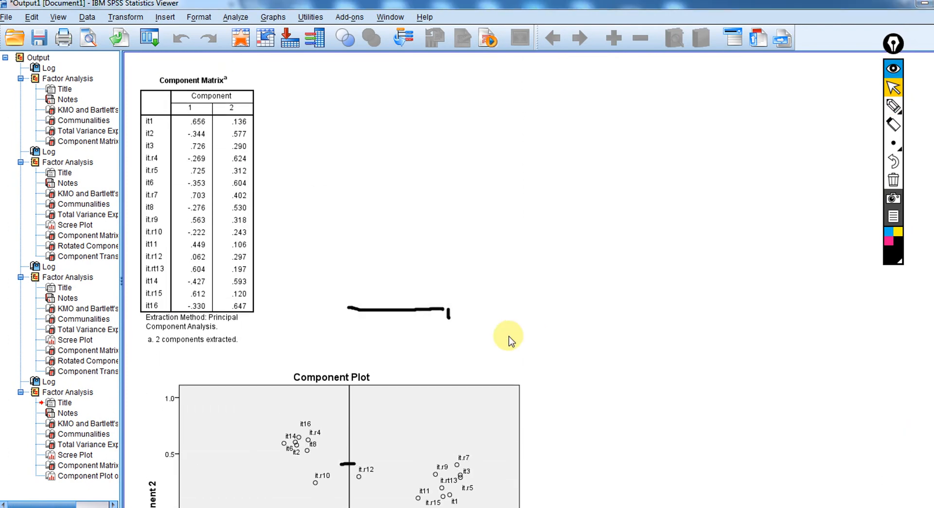
click(190, 115)
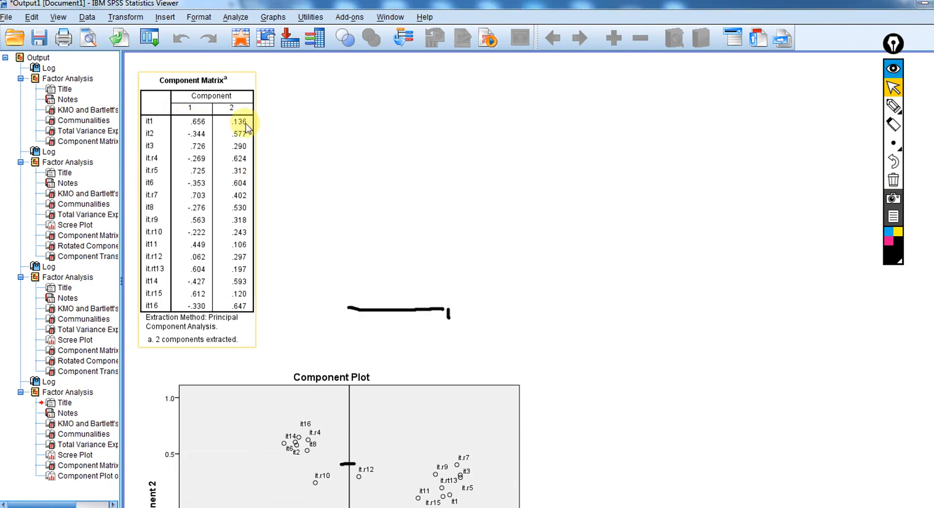
click(739, 316)
scroll(331, 280, down, 5)
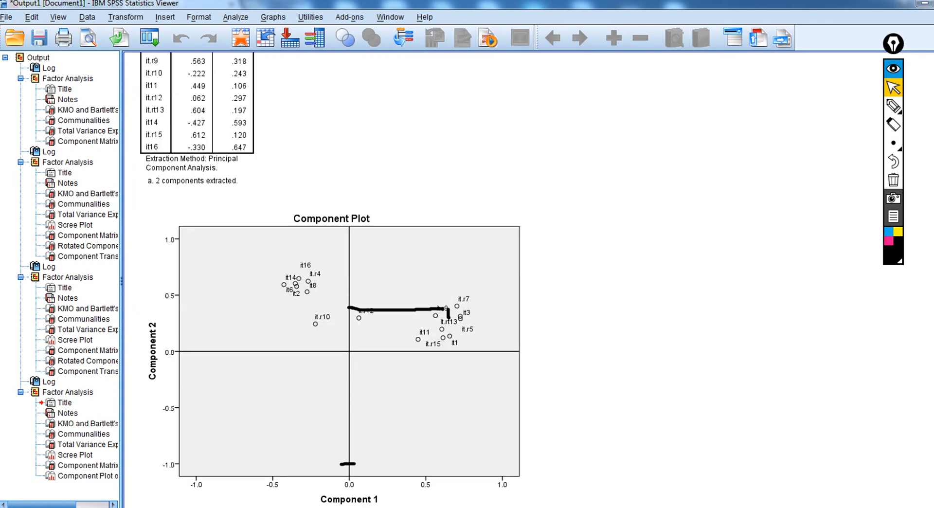
click(361, 358)
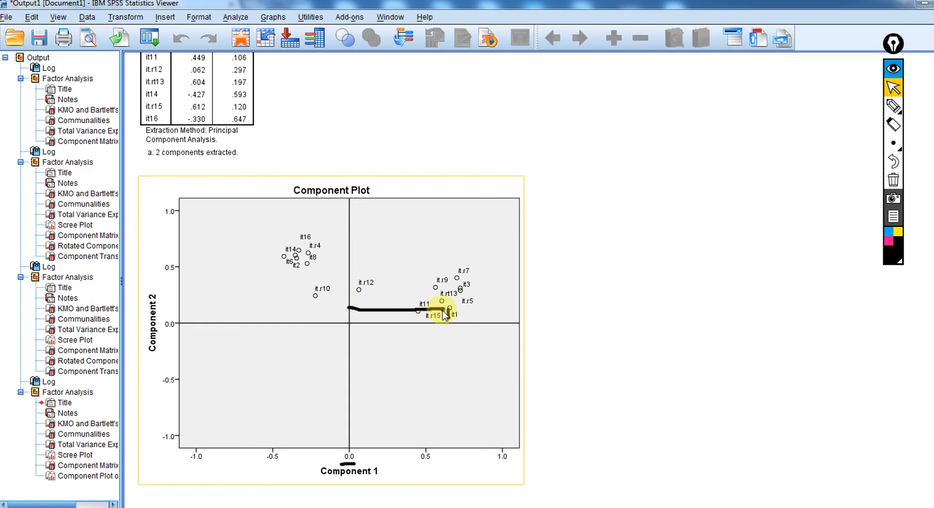
click(636, 347)
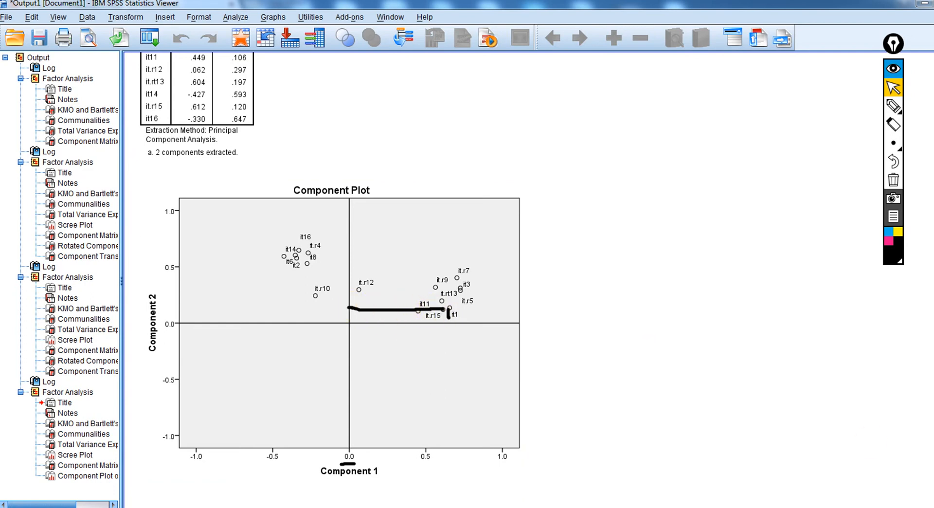
Compare the Component Matrix loadings of items it1 and it.r4 with their positions on the Component Plot
scroll(331, 277, up, 5)
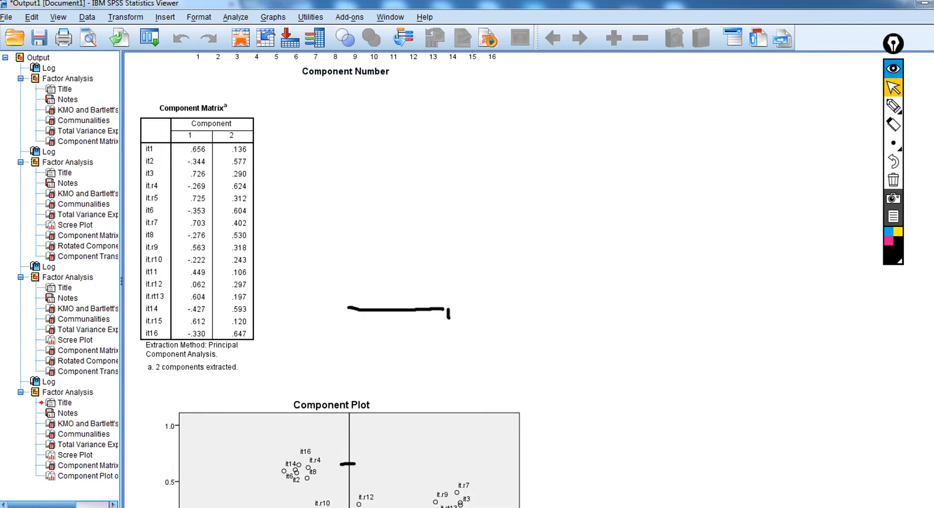
scroll(331, 280, down, 5)
scroll(331, 280, up, 5)
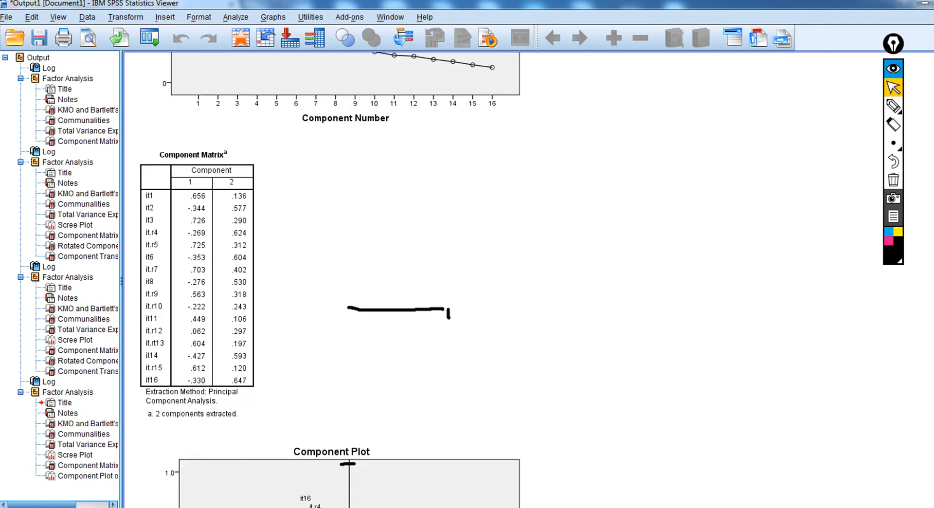
scroll(331, 280, down, 5)
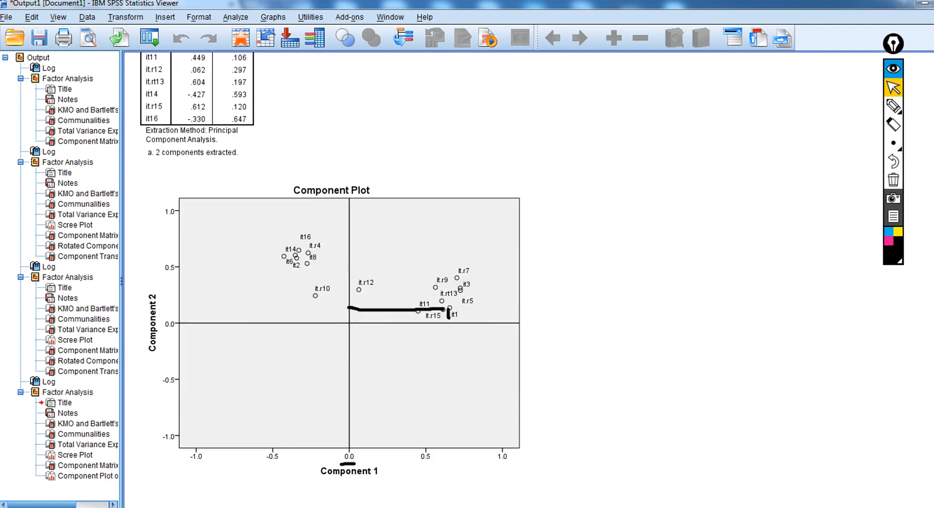
click(454, 321)
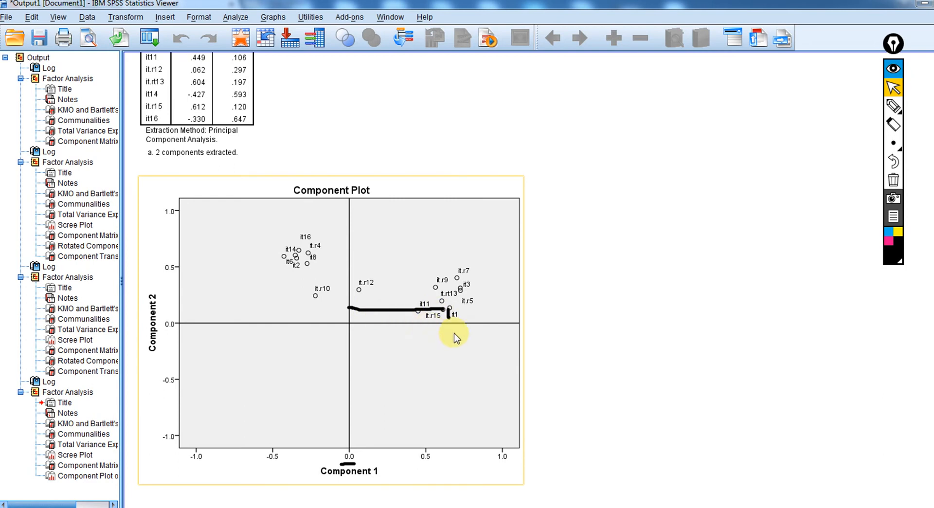
click(603, 307)
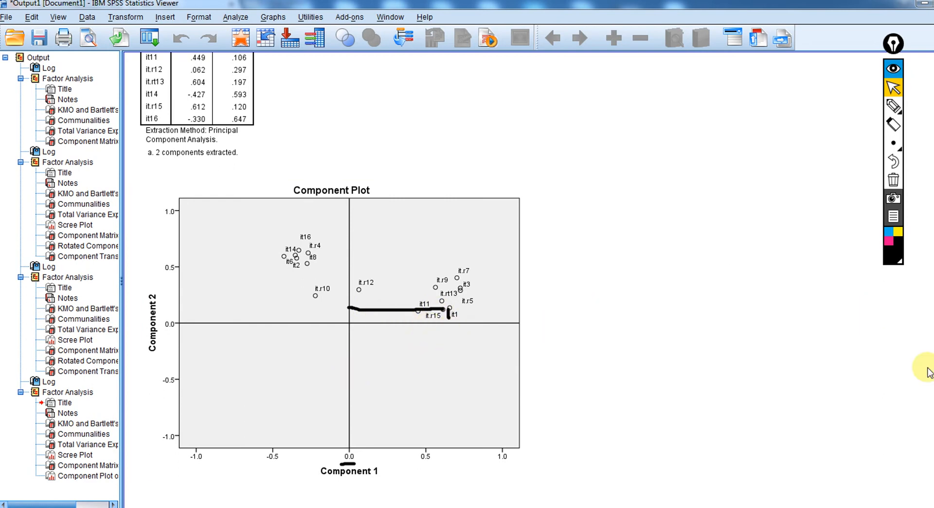
click(352, 270)
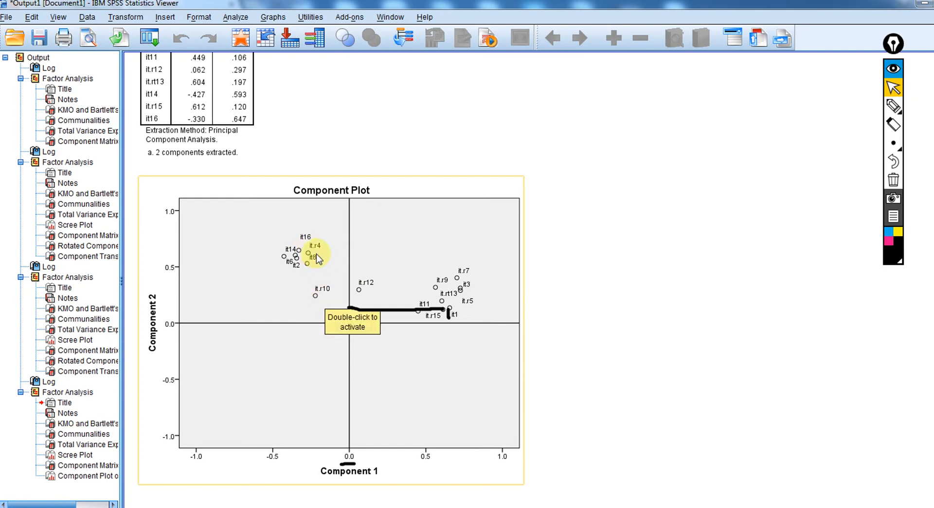
drag(932, 452, 932, 425)
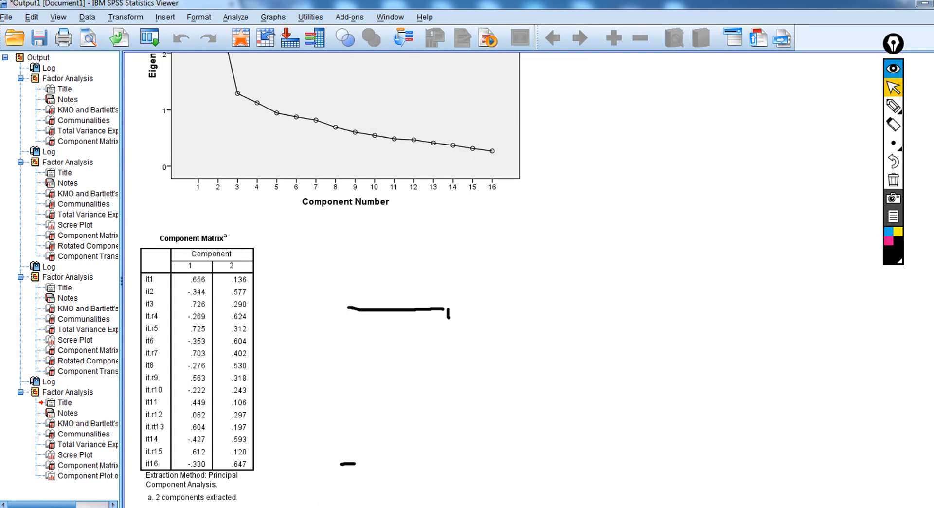
scroll(331, 278, down, 7)
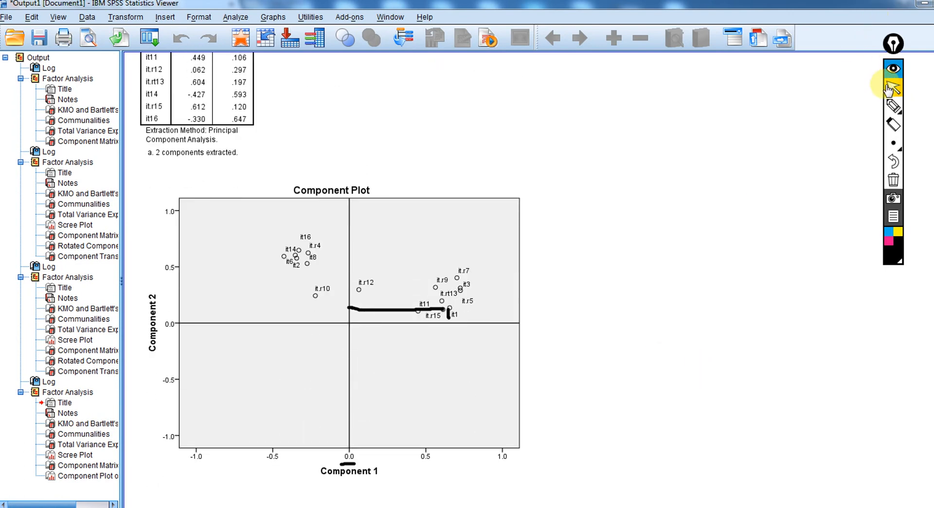
Trace pen lines from item it.r4 to both axes of the Component Plot and clear all pen marks
click(893, 107)
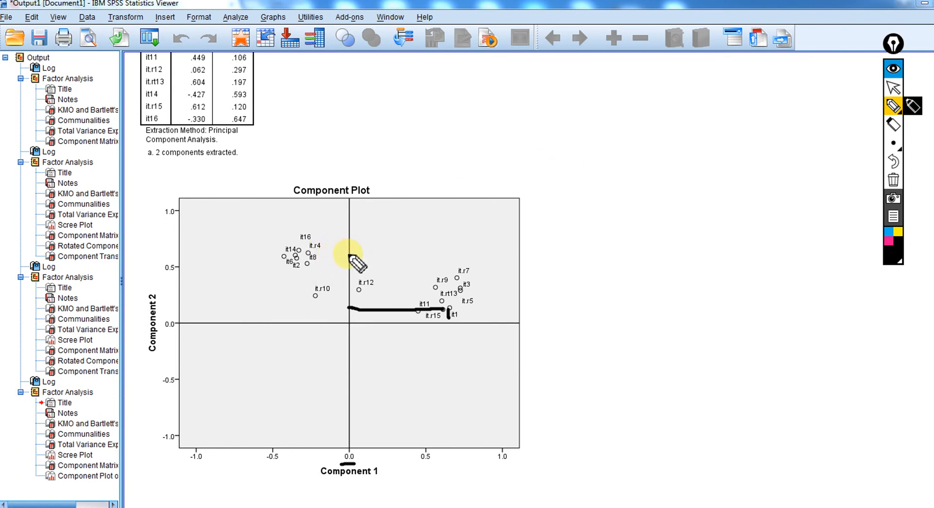
drag(349, 254, 331, 254)
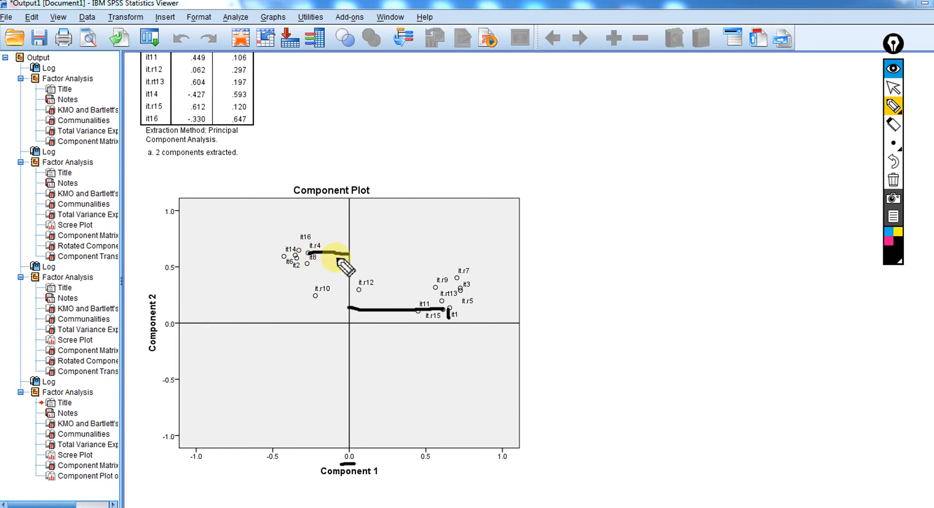
drag(307, 253, 305, 309)
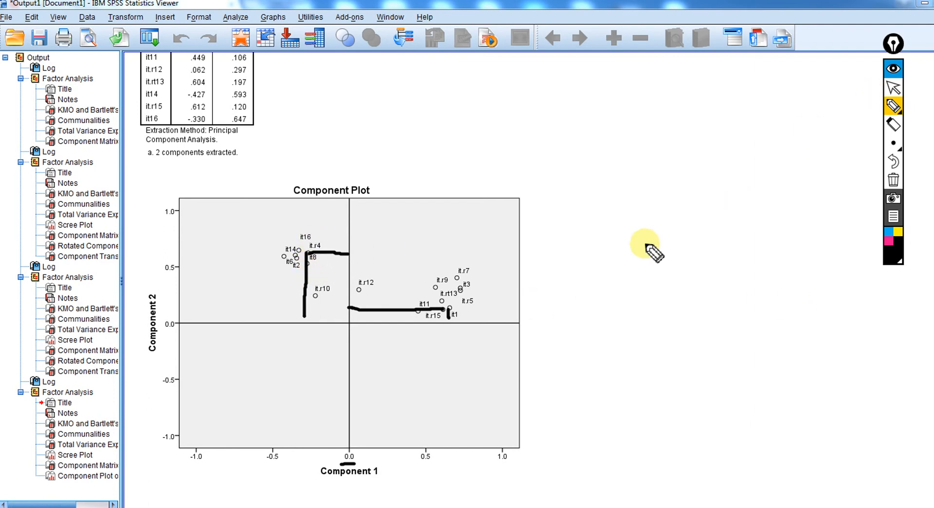
click(893, 89)
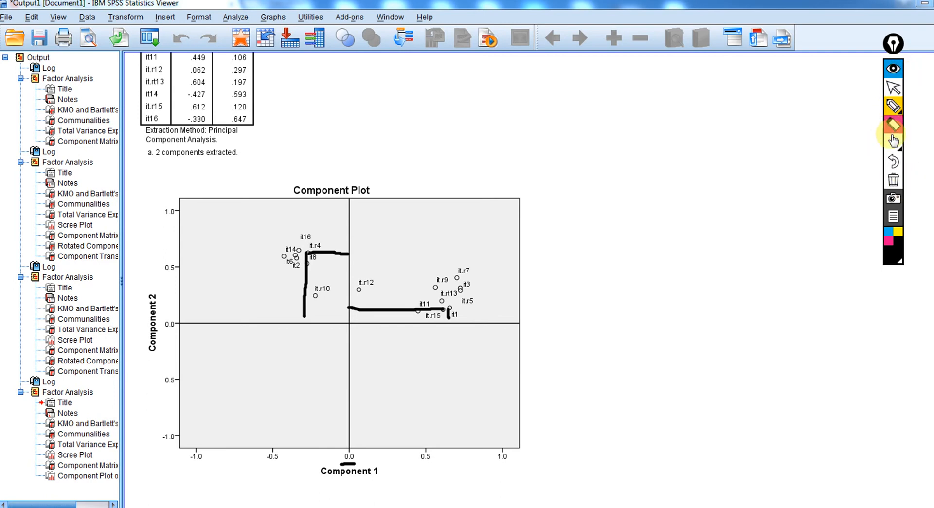
click(893, 180)
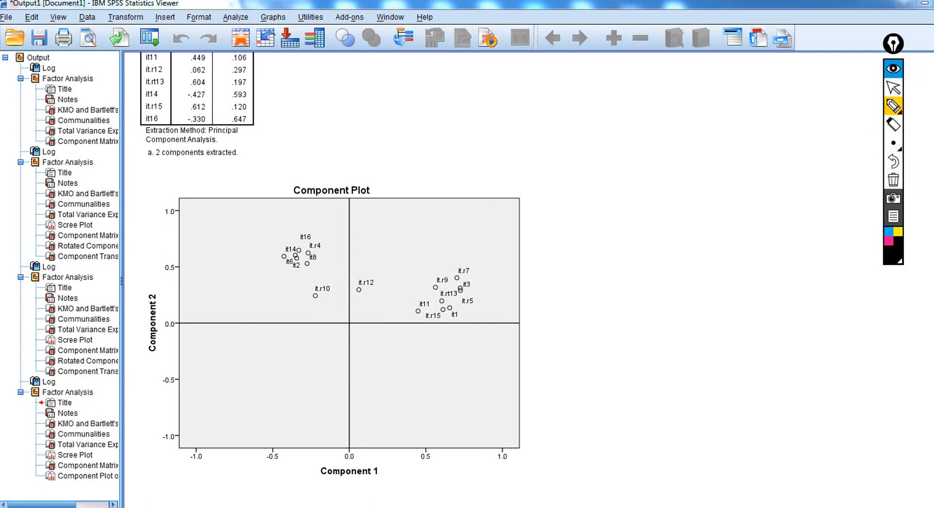
click(893, 90)
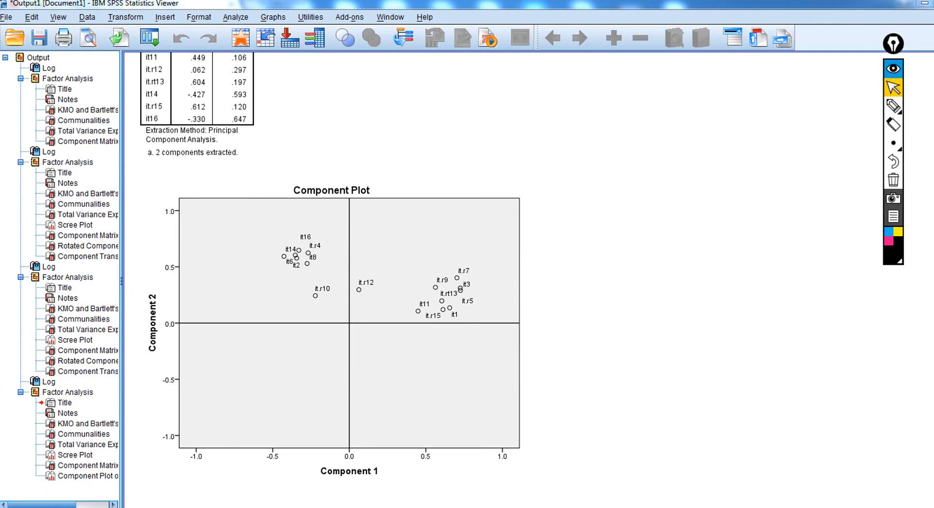
Review the unrotated loadings in the Component Matrix against the item clusters on the Component Plot
scroll(340, 277, up, 5)
click(220, 167)
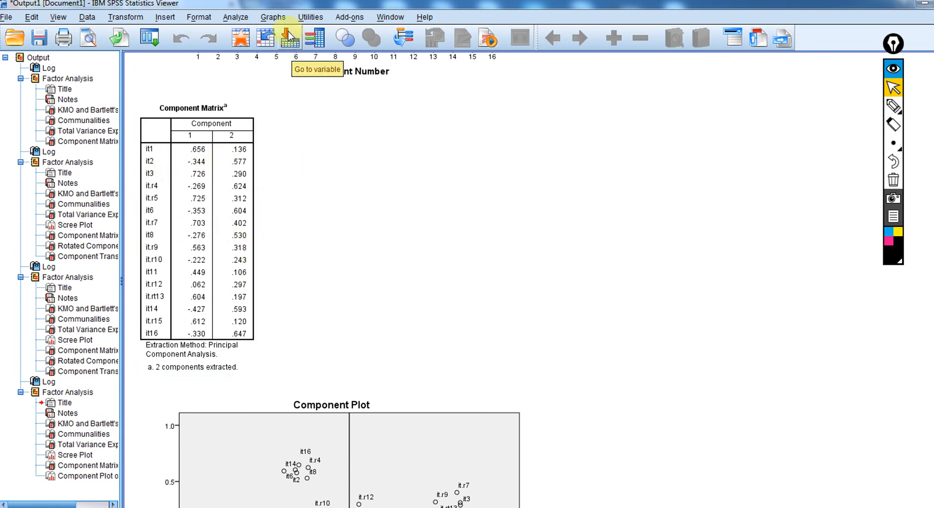
click(235, 17)
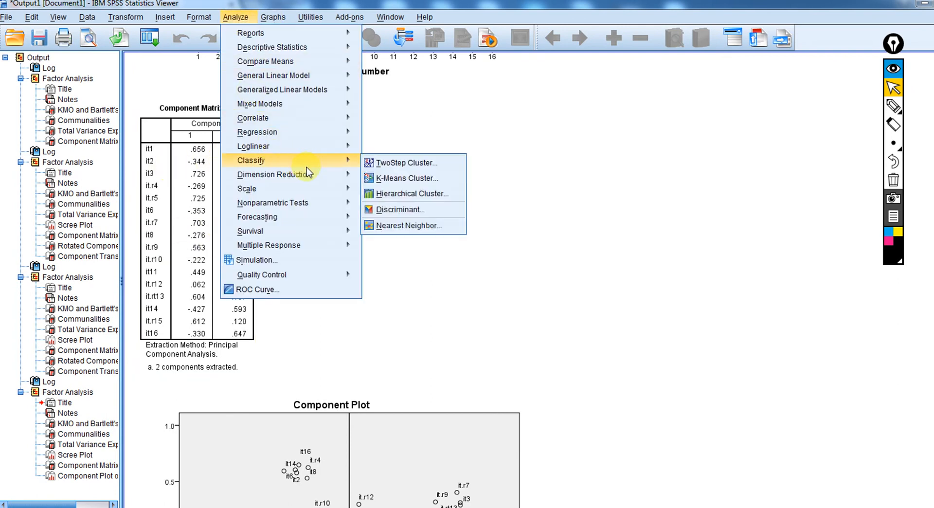
click(746, 308)
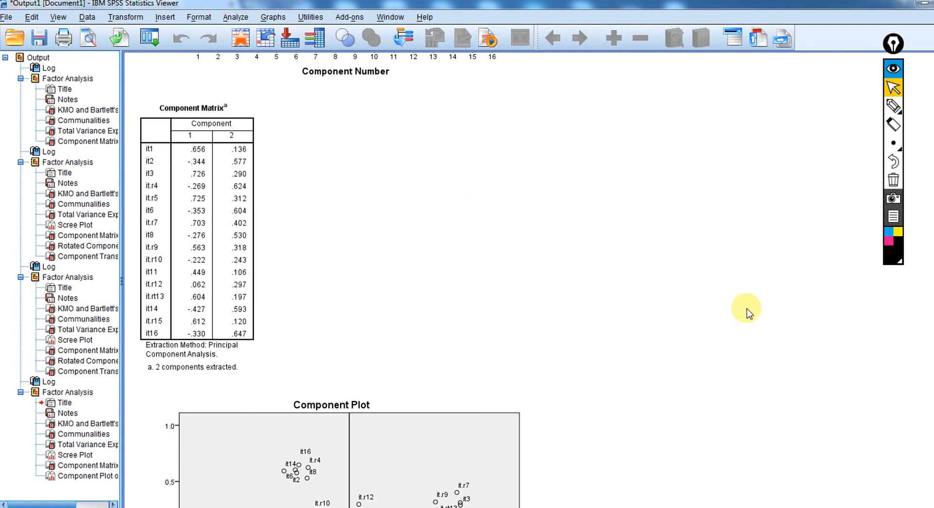
scroll(331, 280, up, 3)
scroll(331, 280, down, 7)
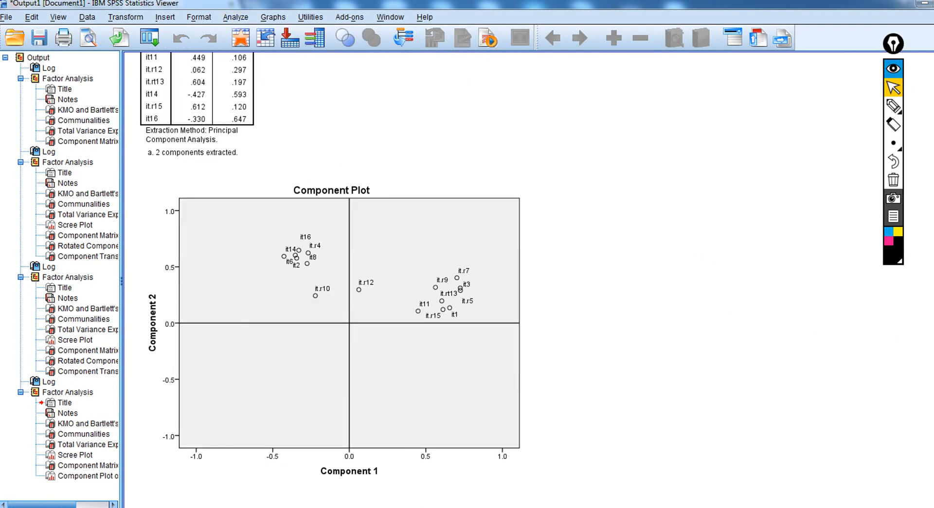
Circle an area high on both components in the Component Plot with lines traced to both axes, and clear the pen marks
click(893, 105)
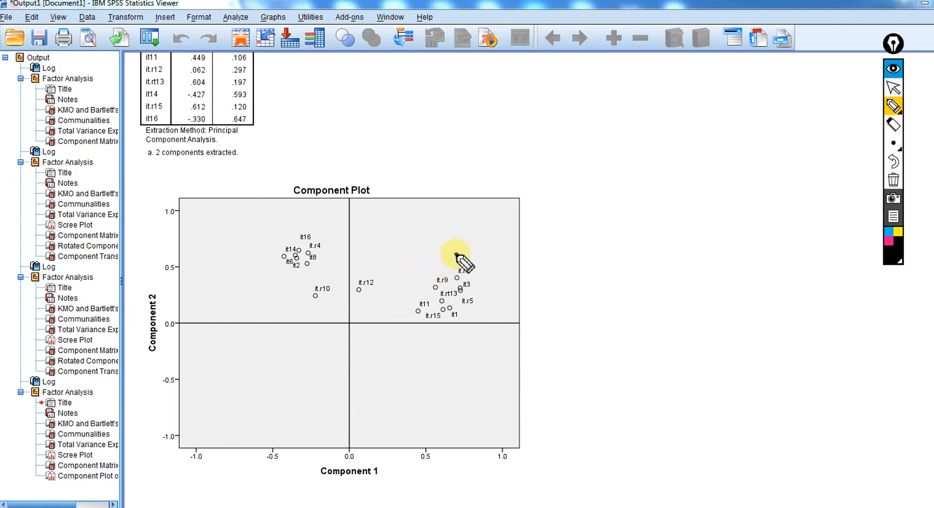
mouse_move(456, 254)
mouse_down()
mouse_move(421, 258)
mouse_move(428, 291)
mouse_move(463, 254)
mouse_move(441, 310)
mouse_up()
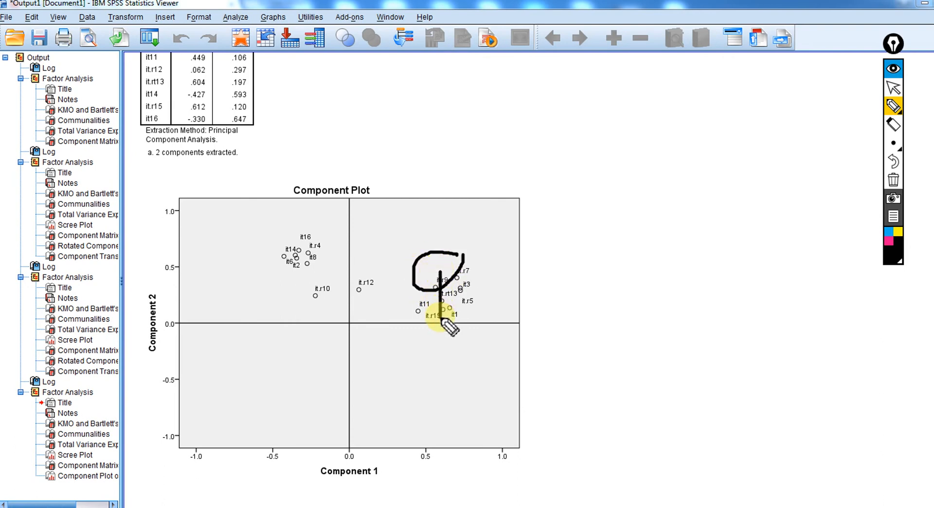
drag(440, 273, 349, 271)
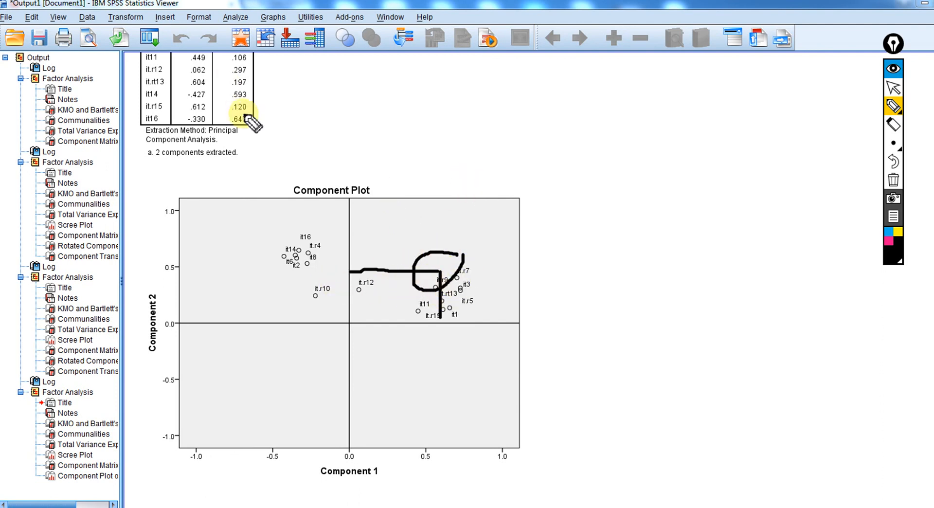
click(893, 89)
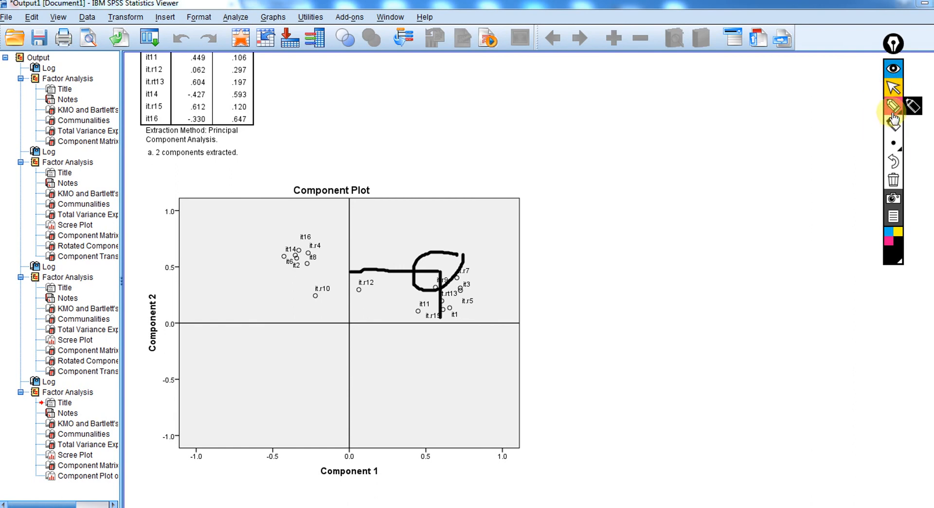
click(893, 180)
click(462, 281)
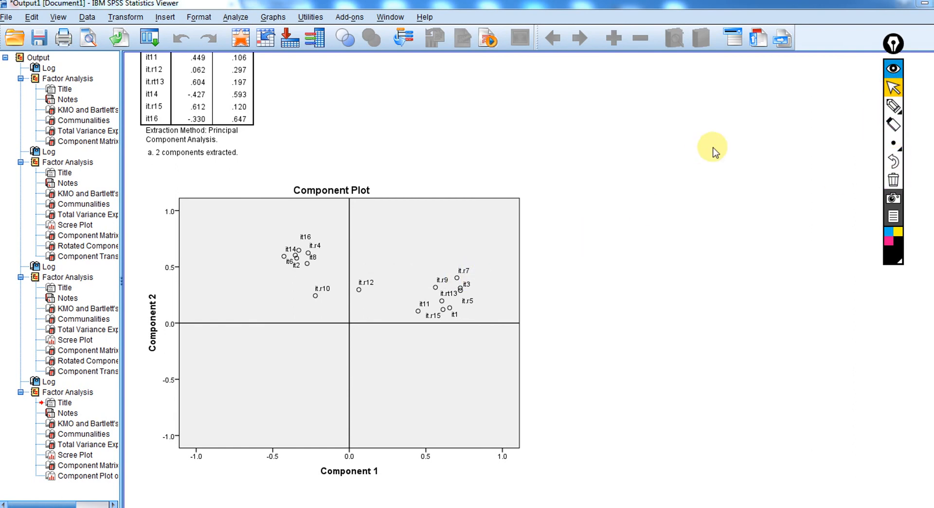
Sketch two rotated axes through the item clusters on the Component Plot with the pen and clear the marks
click(893, 108)
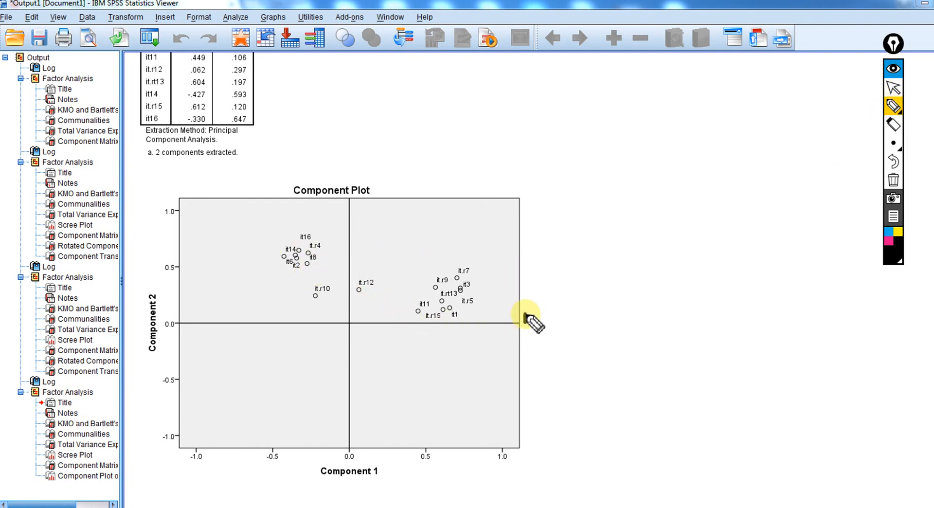
drag(521, 312, 528, 321)
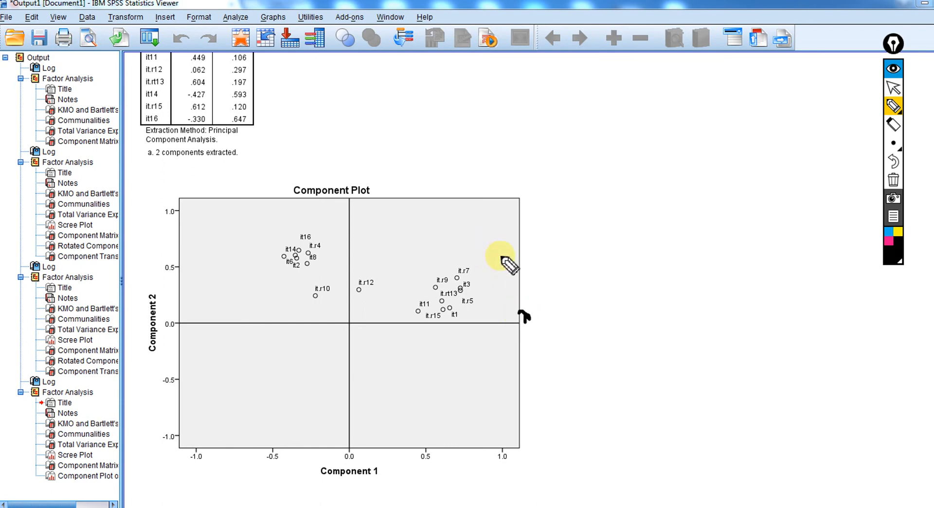
mouse_move(504, 252)
mouse_down()
mouse_move(292, 360)
mouse_move(225, 407)
mouse_up()
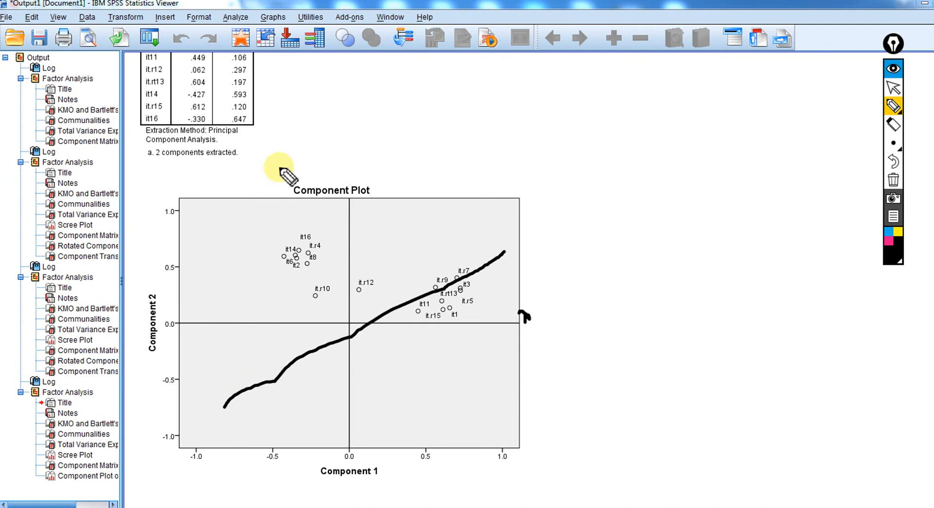
drag(254, 203, 498, 399)
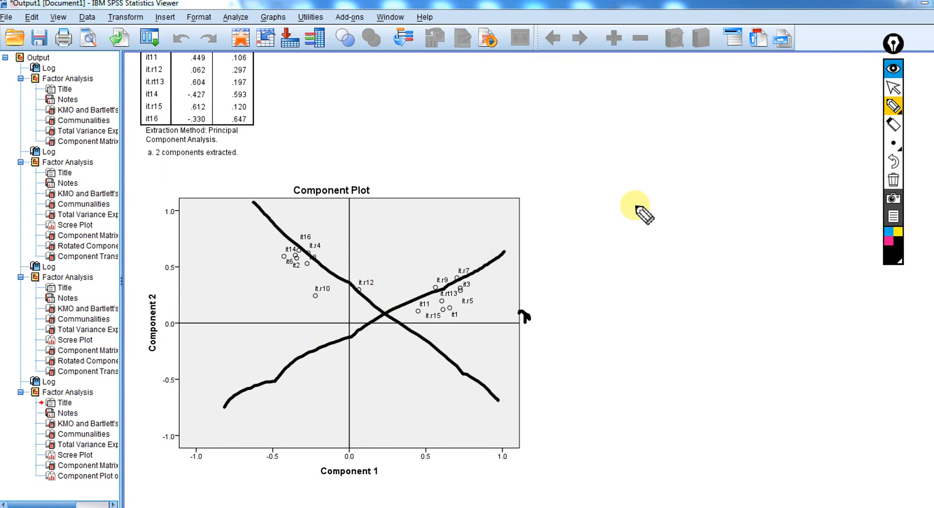
click(893, 181)
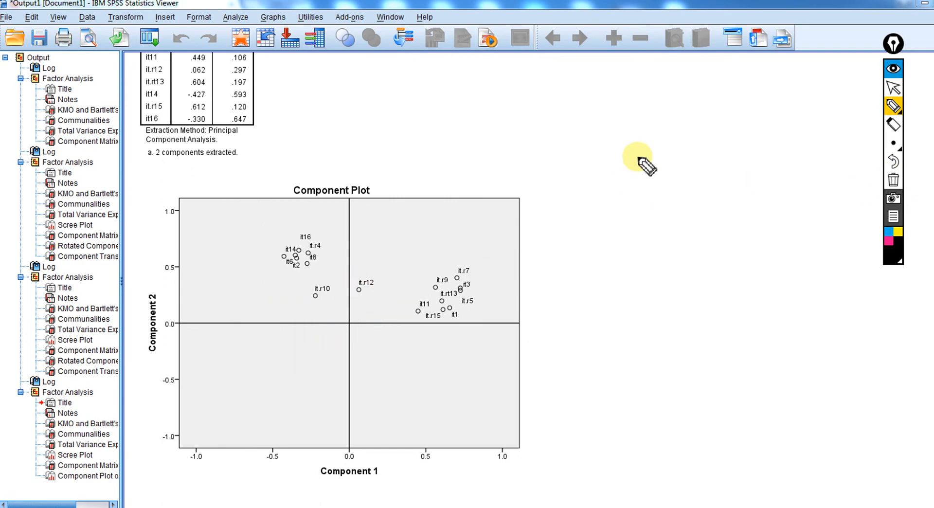
click(893, 90)
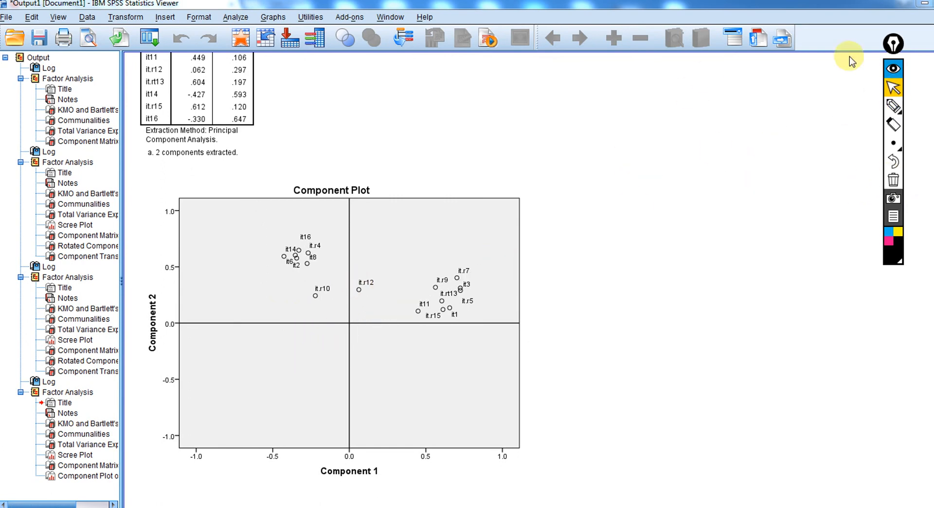
Rerun the factor analysis with Varimax rotation, keeping principal components extraction with a fixed number of 2 factors
click(231, 17)
mouse_move(314, 176)
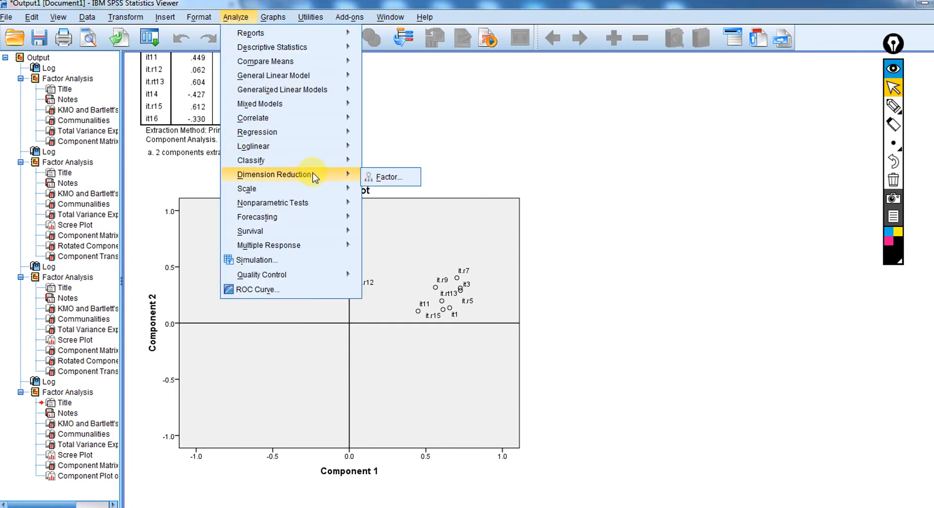
click(378, 177)
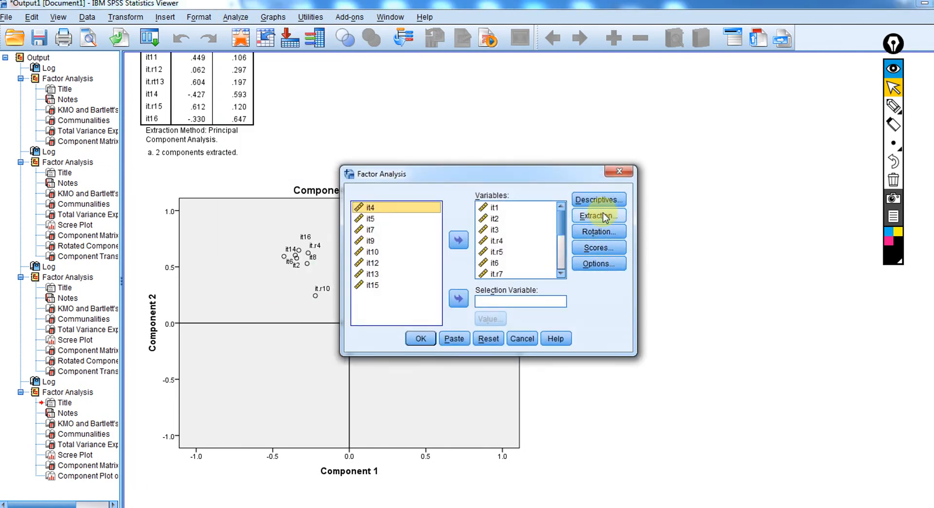
click(602, 216)
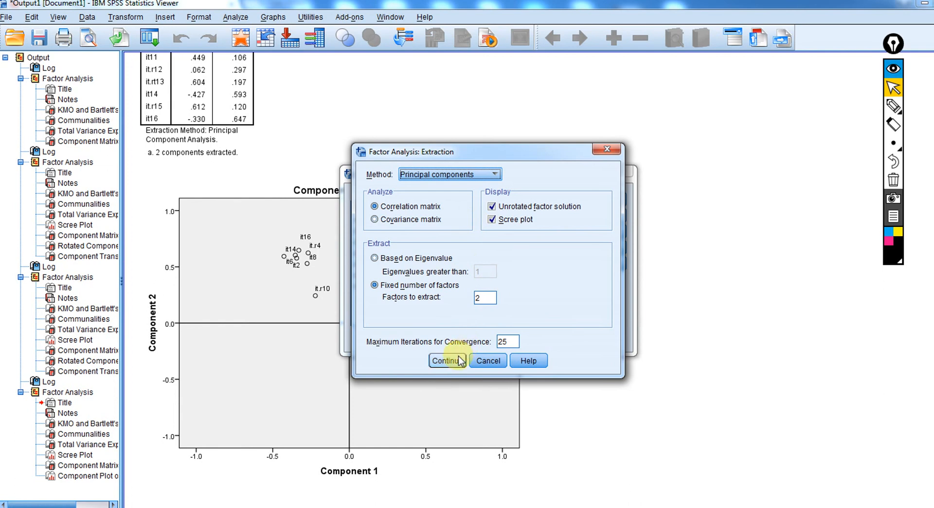
click(455, 362)
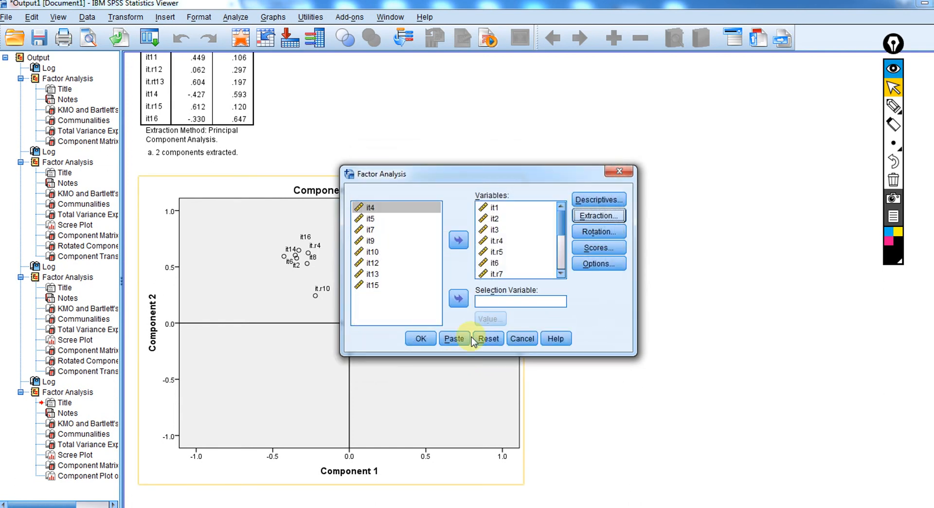
click(596, 235)
click(428, 226)
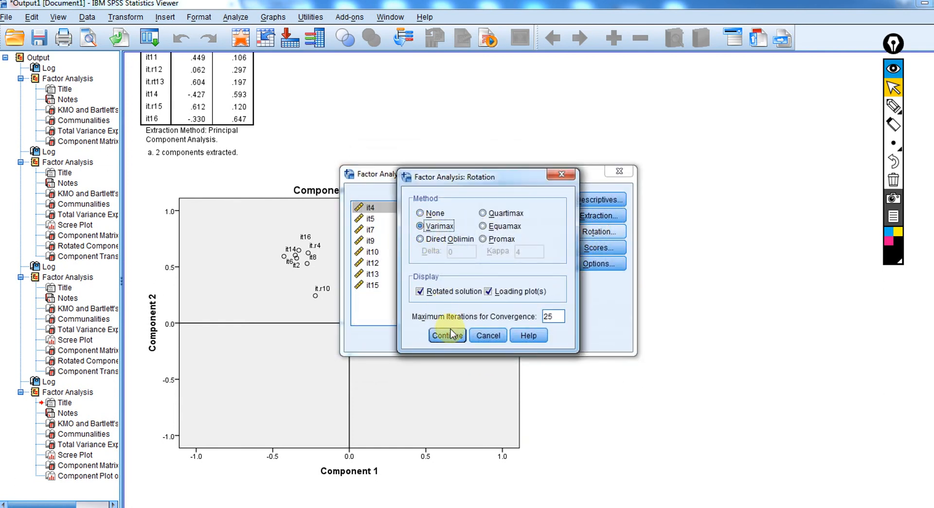
click(453, 338)
click(429, 340)
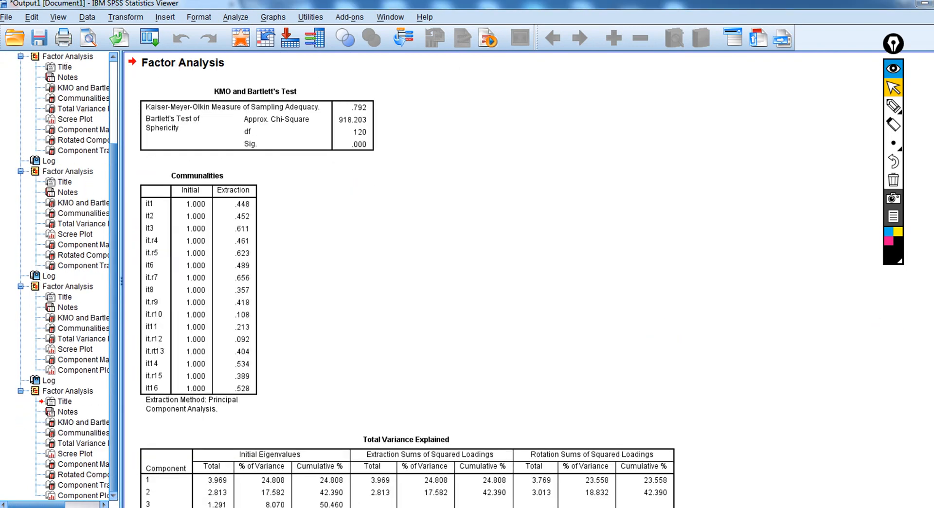
Review the Varimax-rotated output, including the rotation sums of squared loadings and the Component Plot in Rotated Space
scroll(406, 278, down, 5)
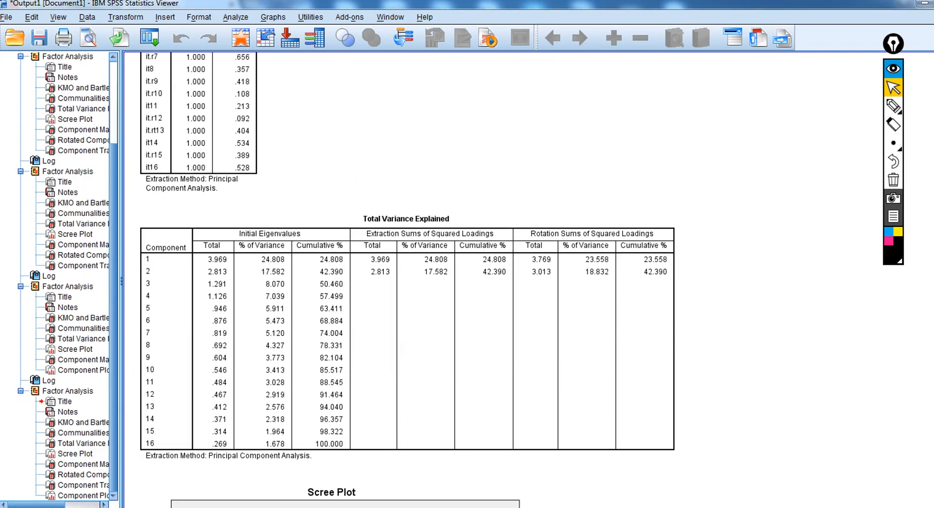
click(540, 235)
scroll(408, 281, down, 1)
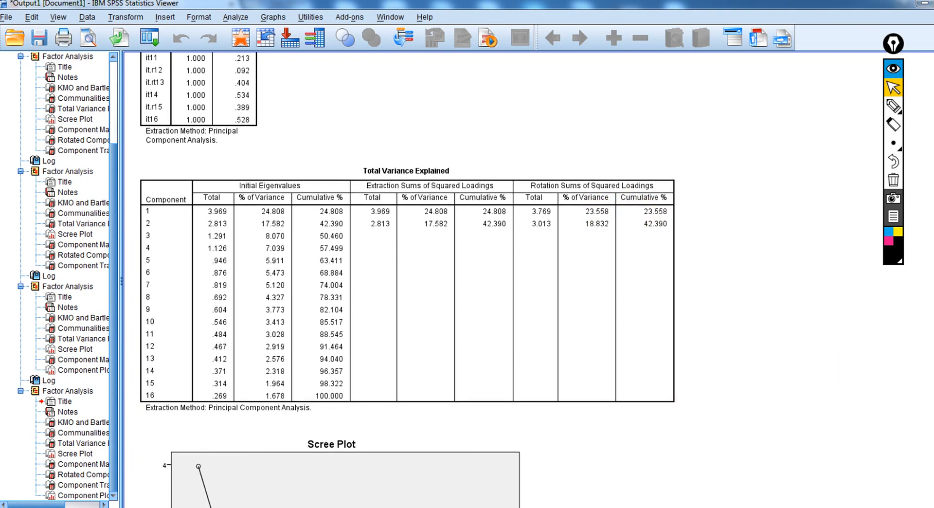
scroll(407, 281, down, 20)
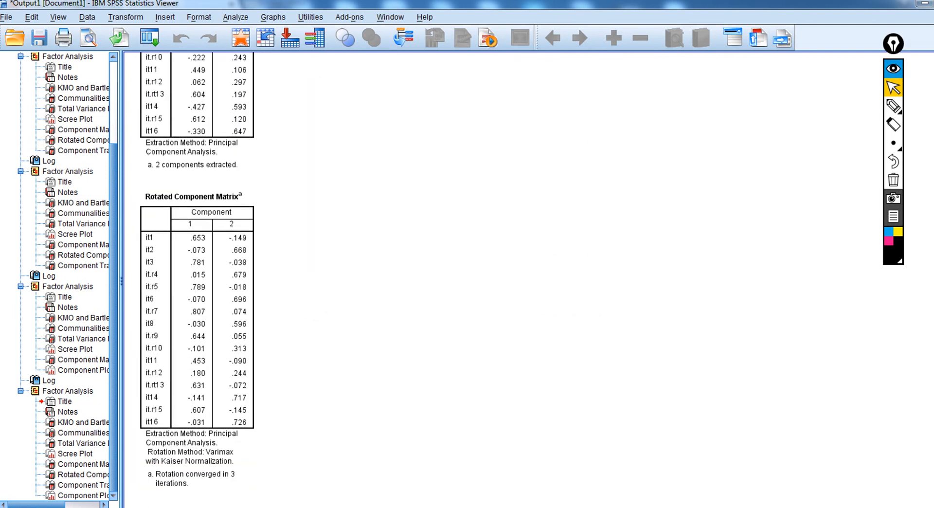
scroll(330, 280, down, 6)
click(415, 238)
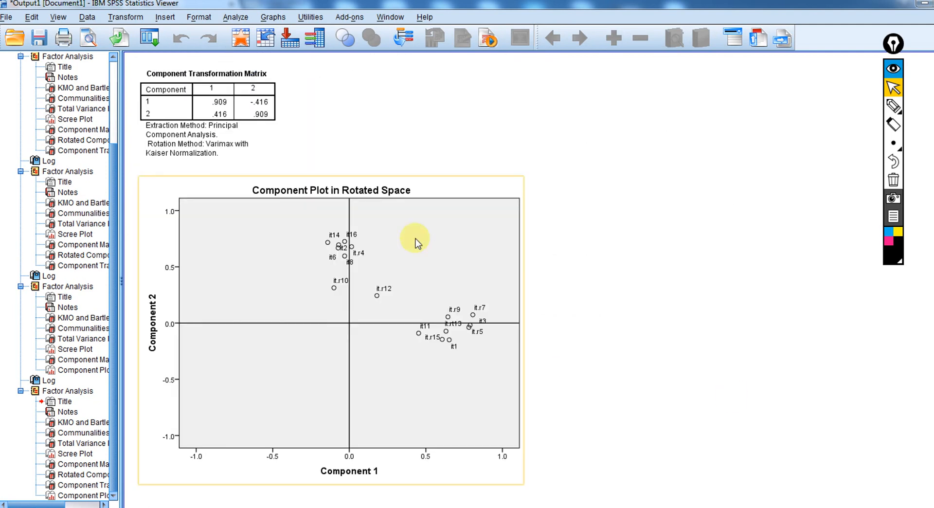
click(719, 323)
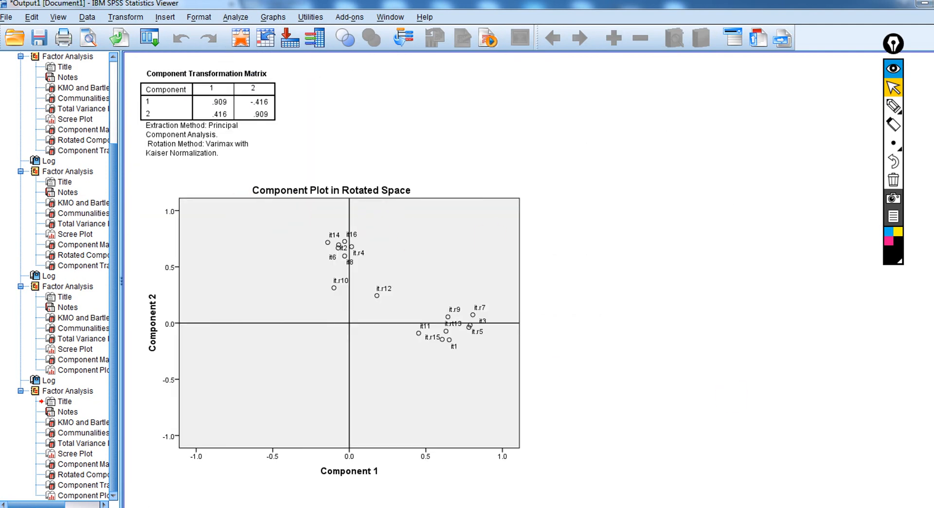
Write the loading cutoff |.30| with the pen beside the Rotated Component Matrix
scroll(528, 280, up, 10)
scroll(528, 279, down, 4)
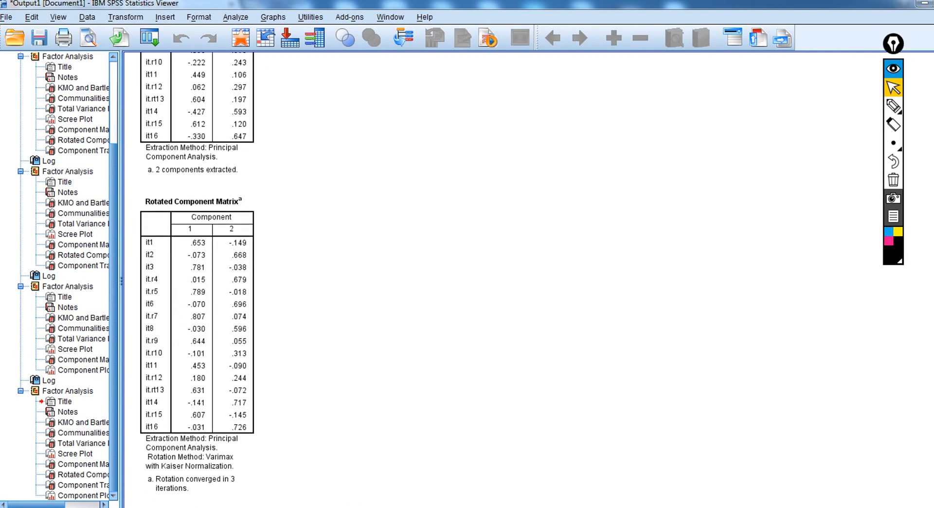
click(162, 192)
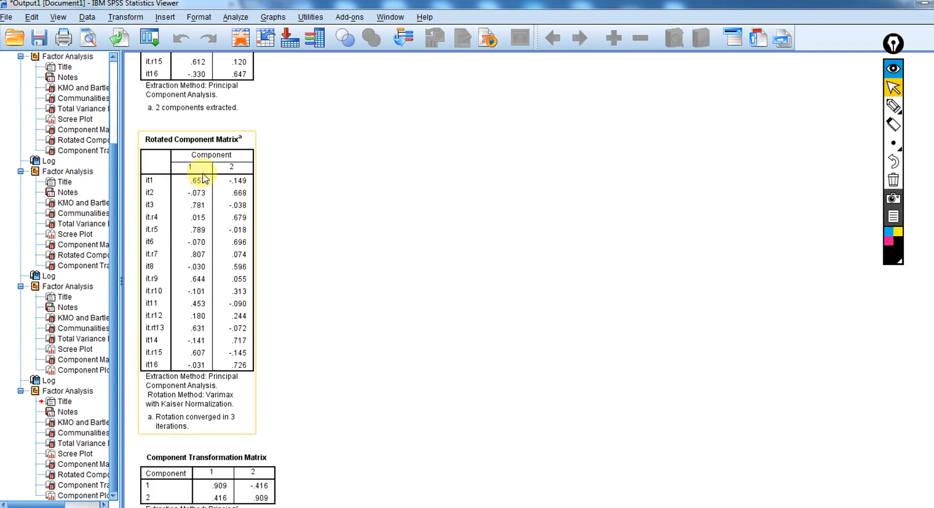
click(894, 108)
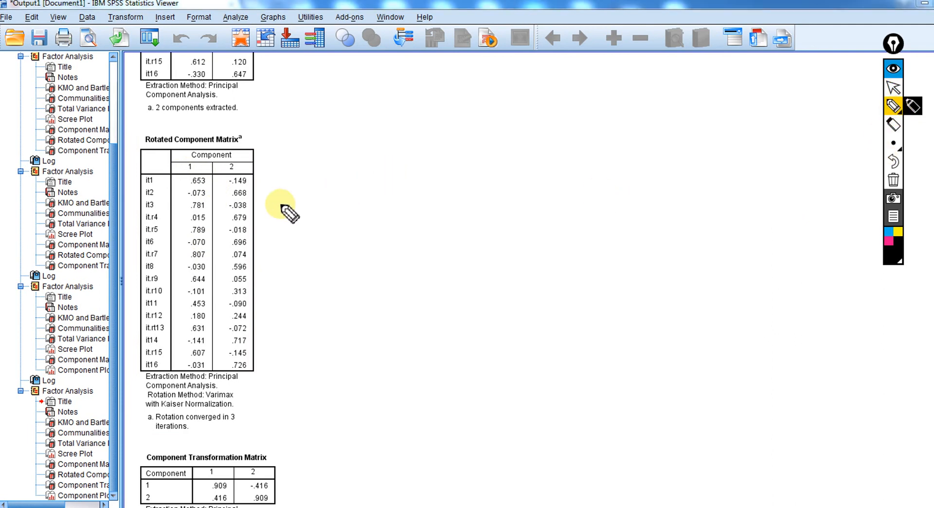
mouse_move(358, 206)
mouse_down()
mouse_move(358, 229)
mouse_move(387, 217)
mouse_move(385, 237)
mouse_move(408, 232)
mouse_move(408, 219)
mouse_move(419, 244)
mouse_up()
click(368, 234)
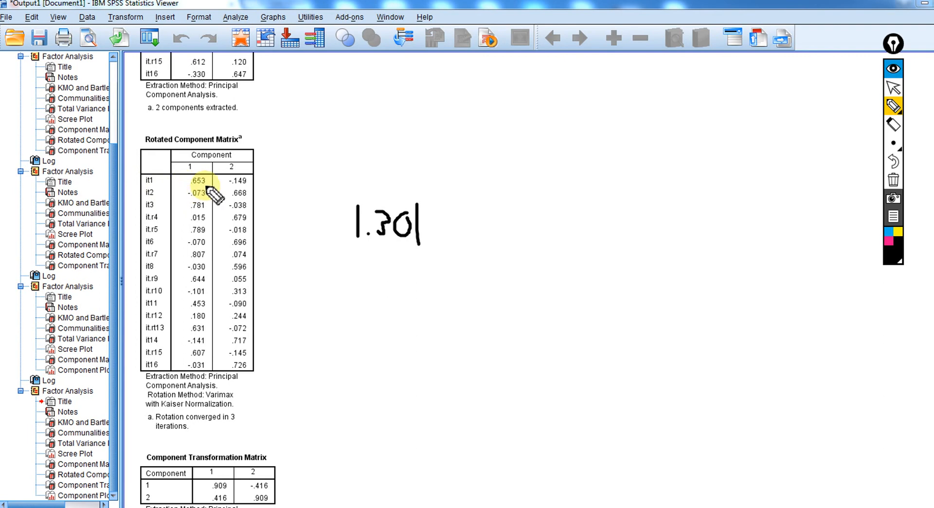
Underline it1 and its two loadings in the Rotated Component Matrix, and check the item's wording in the Word document
drag(141, 186, 248, 189)
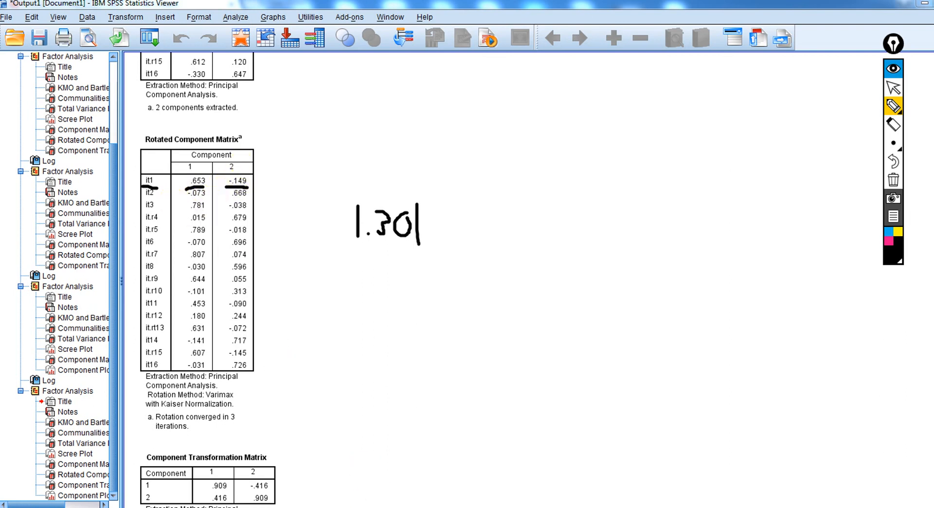
key(alt+Tab)
key(alt+Tab)
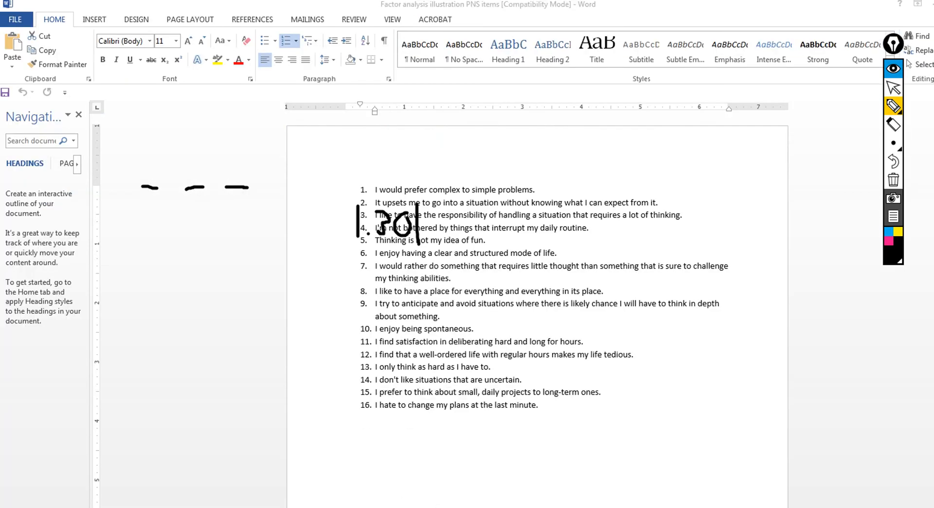
key(alt+Tab)
key(alt+Tab)
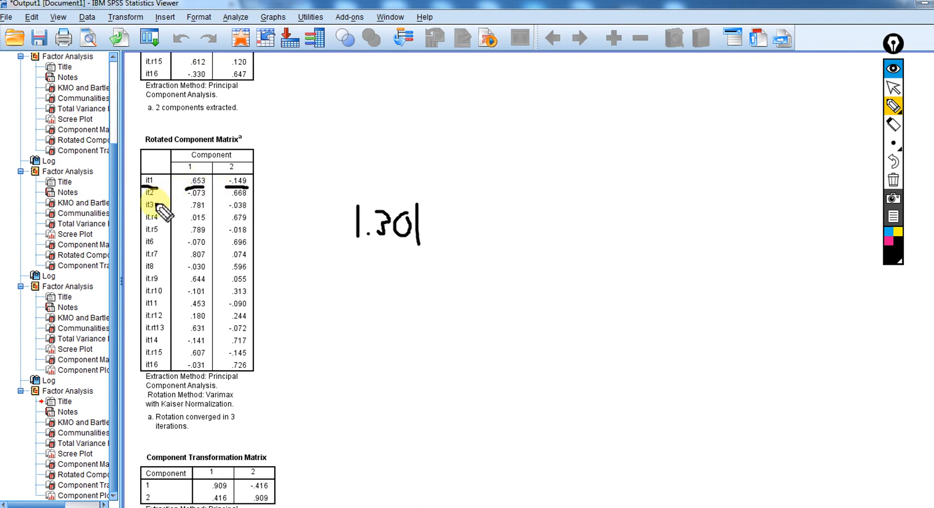
Underline it2 and its loadings on both components, and read the item's wording in the Word document
drag(139, 197, 154, 197)
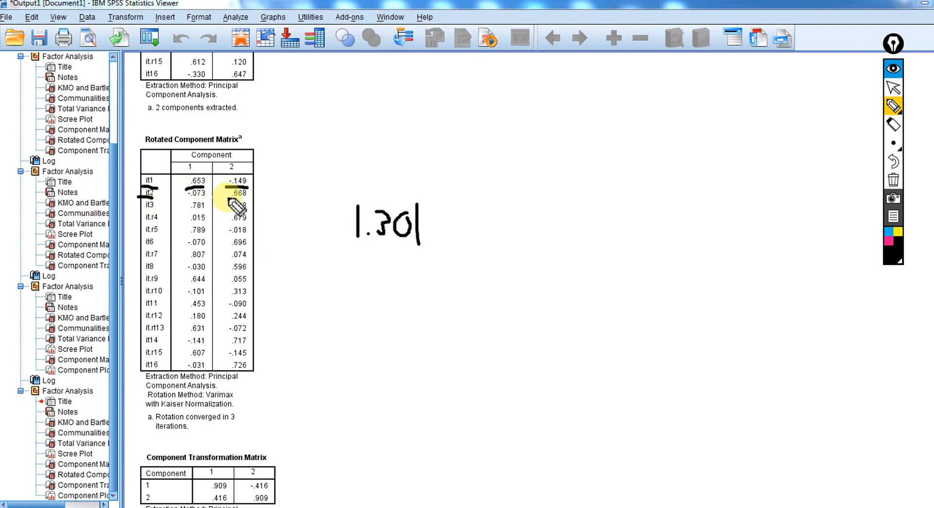
drag(227, 199, 248, 198)
drag(185, 198, 204, 197)
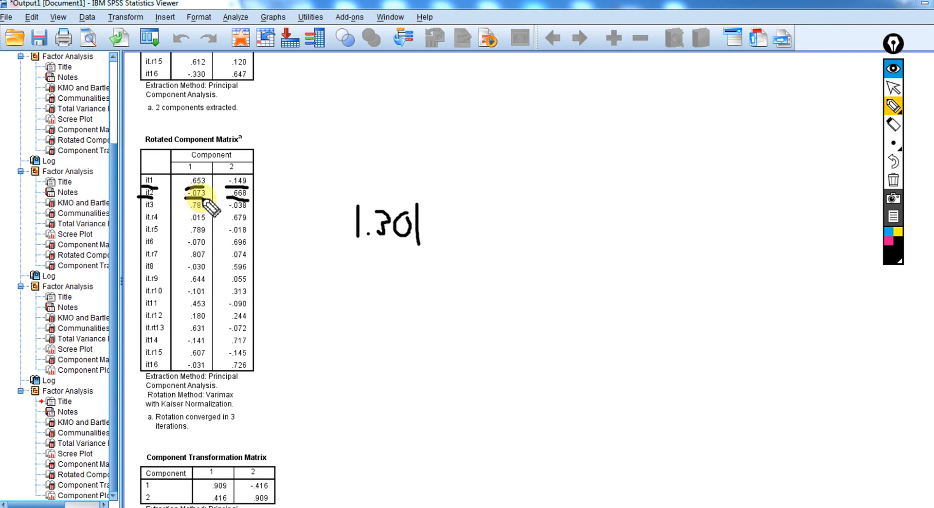
click(296, 507)
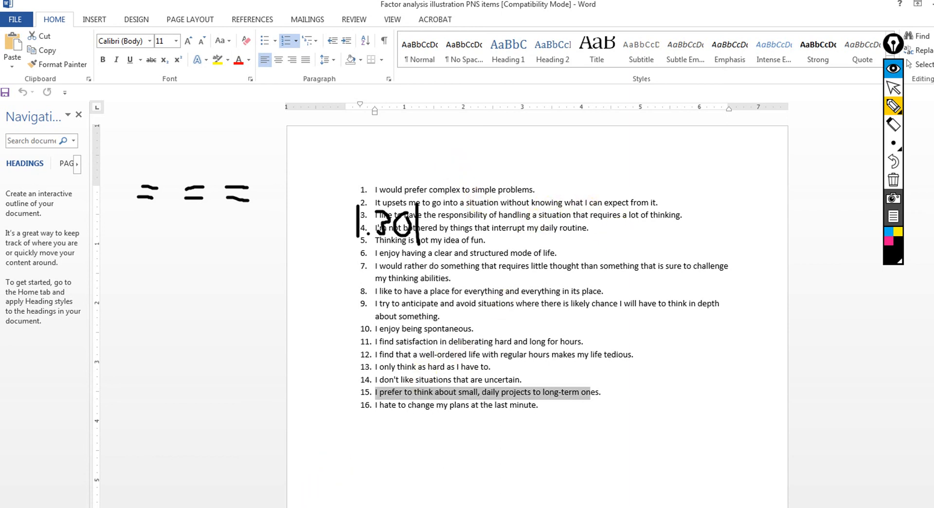
click(297, 507)
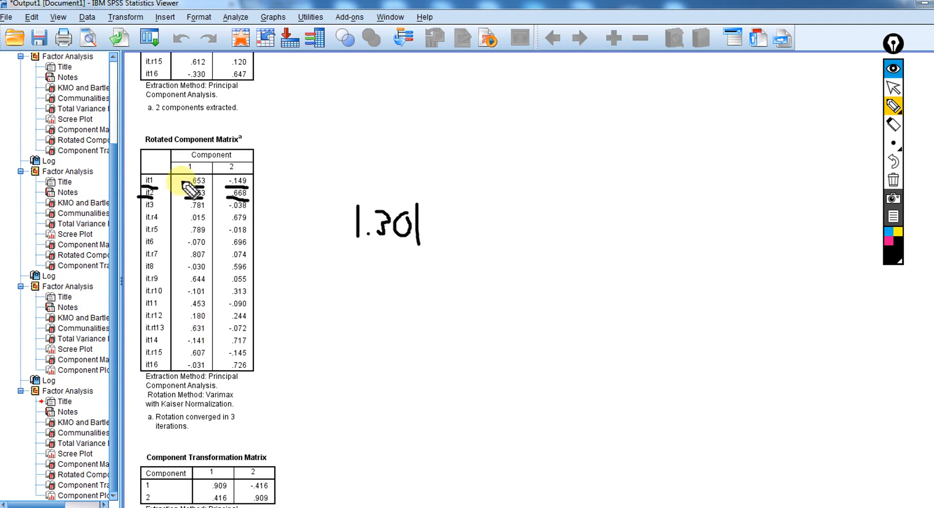
Underline the main rotated loadings of it3 through it.r7, consulting the Word item list for the wording of items 3 and 4
drag(188, 210, 244, 213)
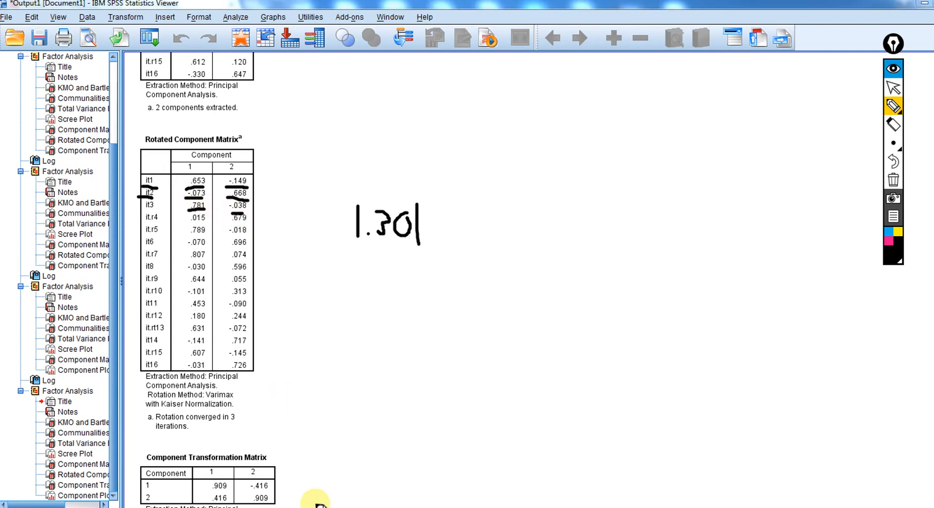
key(alt+Tab)
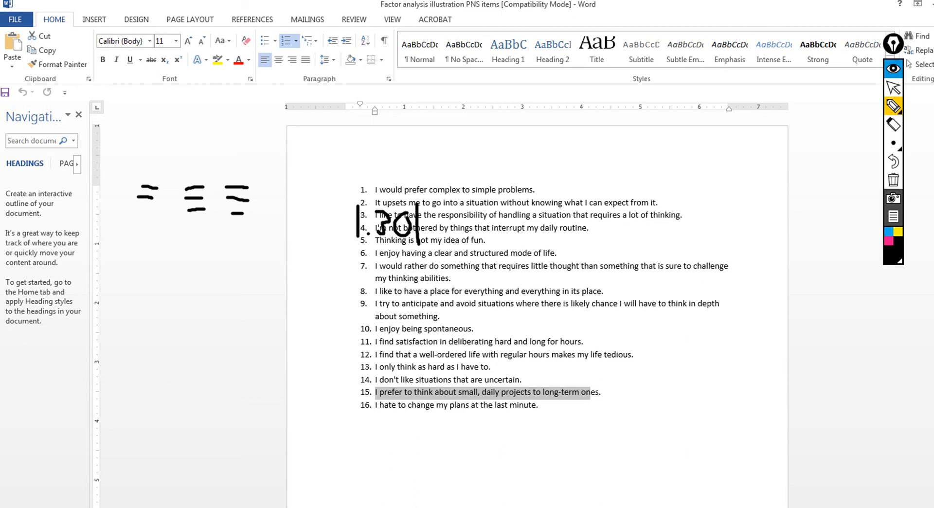
key(alt+Tab)
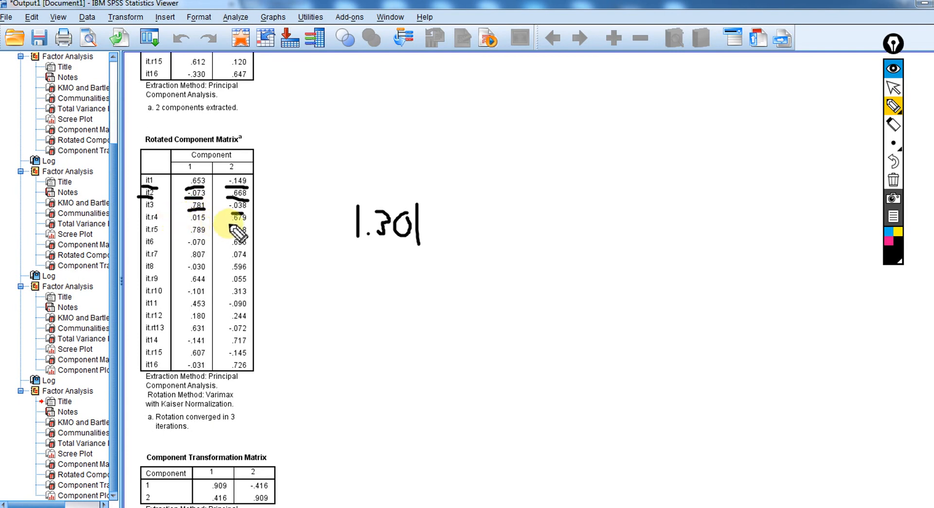
drag(228, 224, 250, 225)
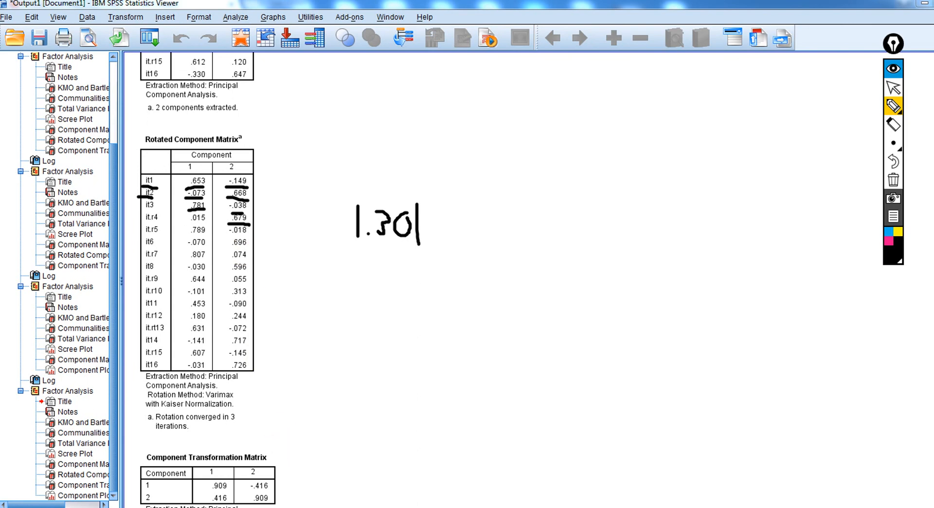
click(292, 507)
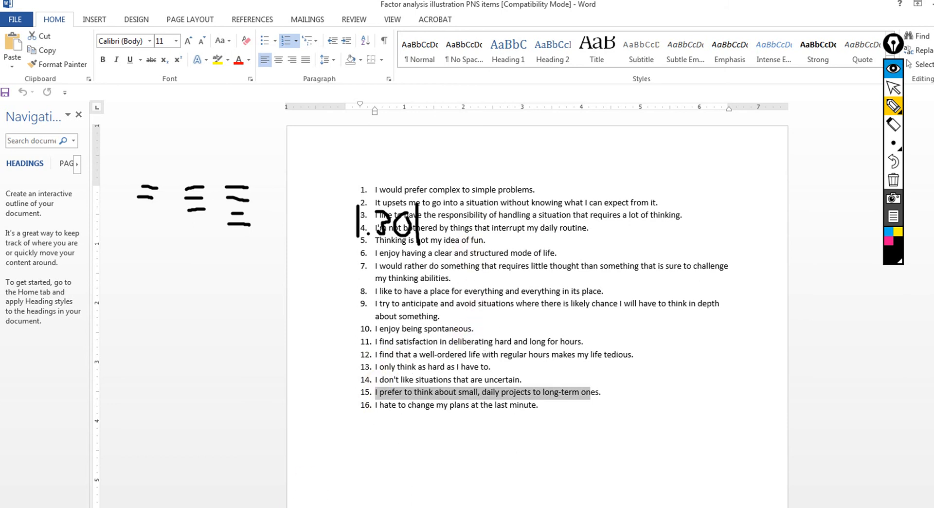
click(291, 506)
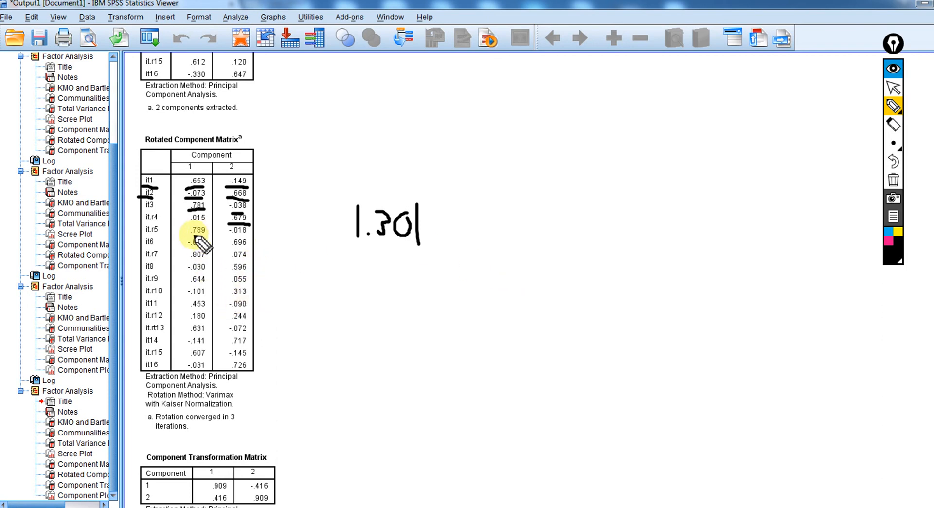
mouse_move(186, 235)
mouse_down()
mouse_move(206, 235)
mouse_move(203, 260)
mouse_move(252, 249)
mouse_up()
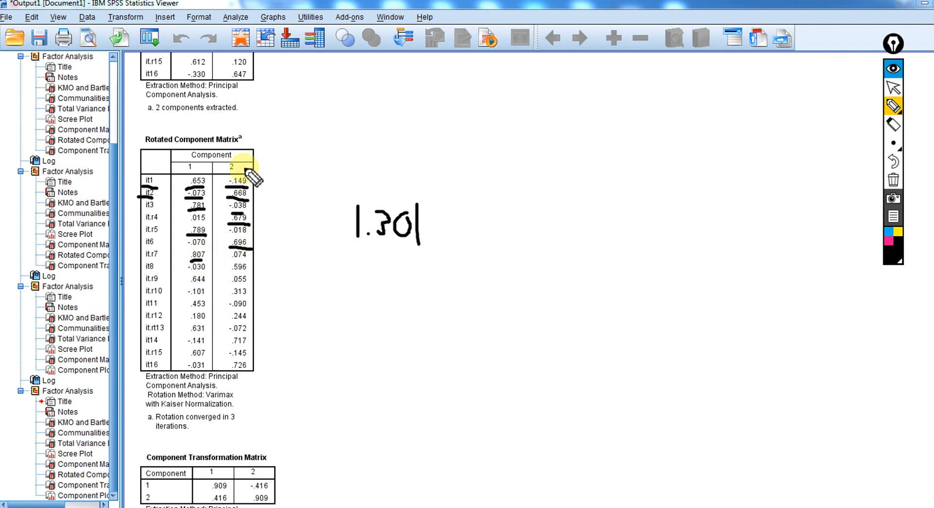
Label component 1 as NFC and component 2 as PNS with the pen, and underline the it.r12 and it.r9 loadings
mouse_move(196, 166)
mouse_down()
mouse_move(270, 118)
mouse_move(281, 132)
mouse_move(292, 121)
mouse_move(323, 126)
mouse_up()
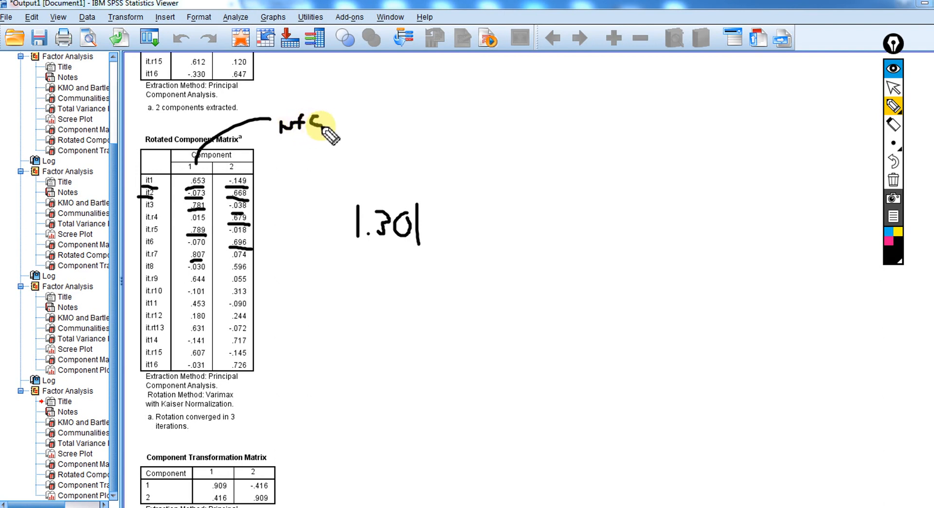
mouse_move(243, 168)
mouse_down()
mouse_move(278, 163)
mouse_move(292, 179)
mouse_move(306, 164)
mouse_move(294, 171)
mouse_move(316, 168)
mouse_up()
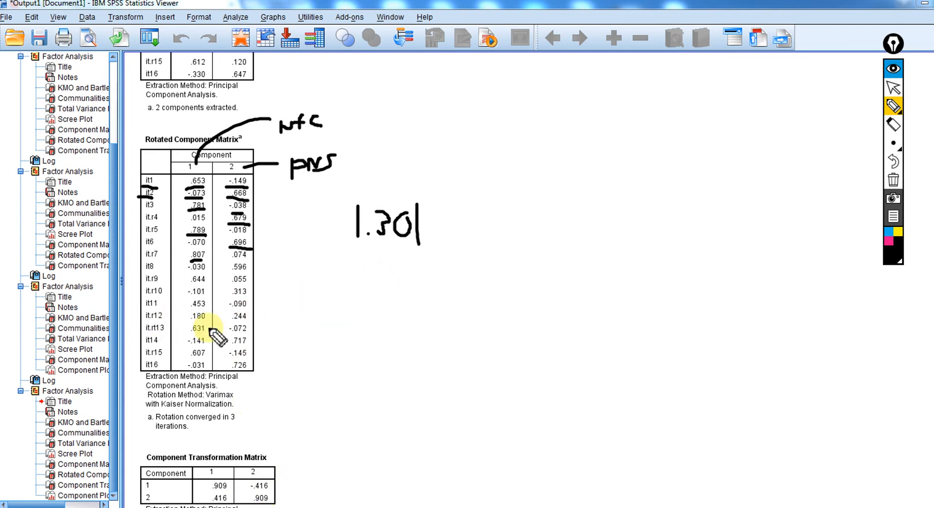
drag(147, 322, 249, 322)
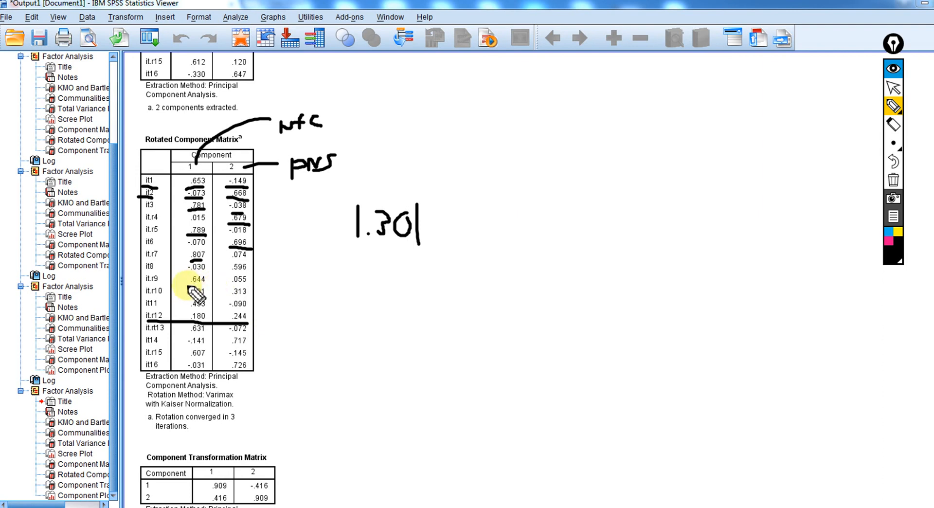
drag(195, 288, 246, 285)
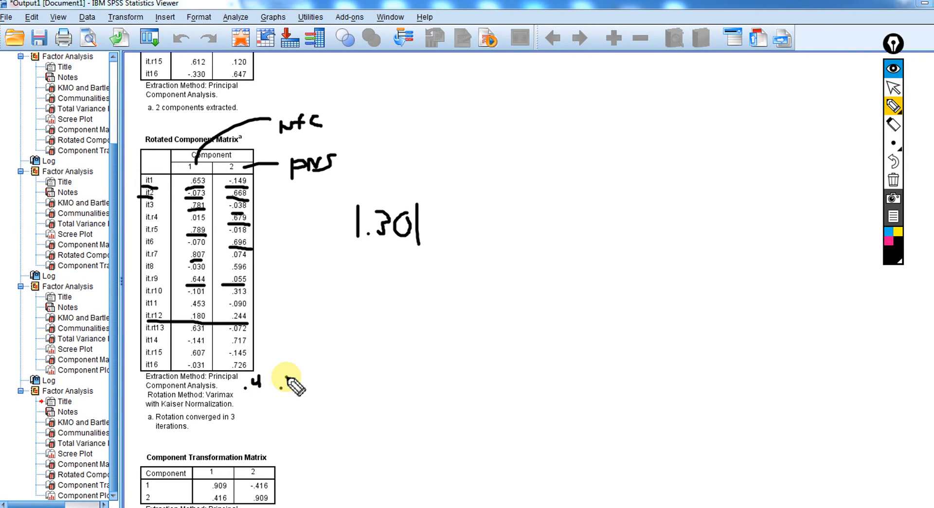
Write the alternative loading cutoffs .4 and .35 below the Rotated Component Matrix and underline the |.30| cutoff
drag(286, 378, 297, 375)
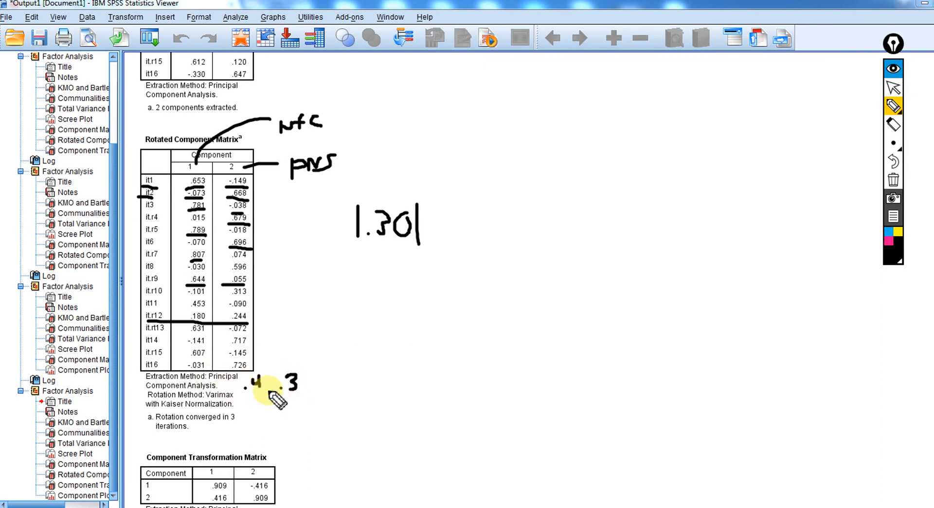
drag(307, 378, 297, 393)
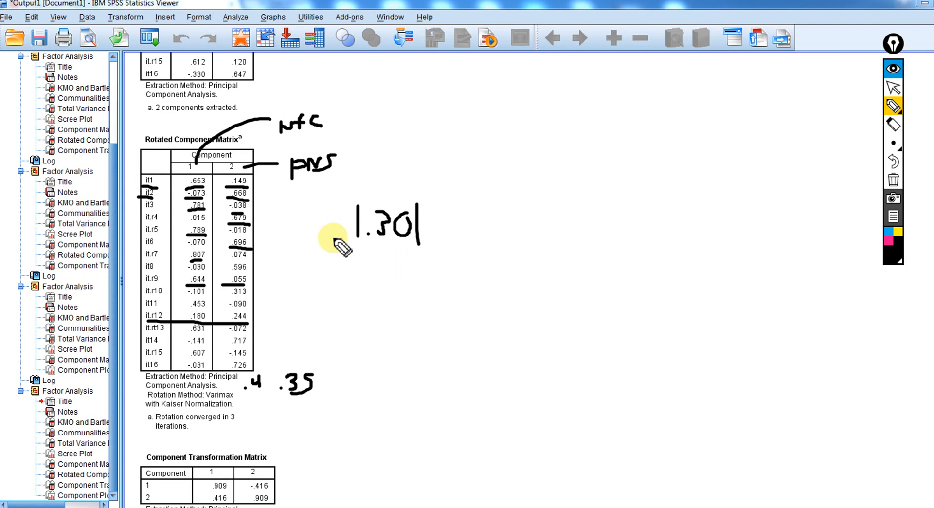
drag(357, 249, 417, 251)
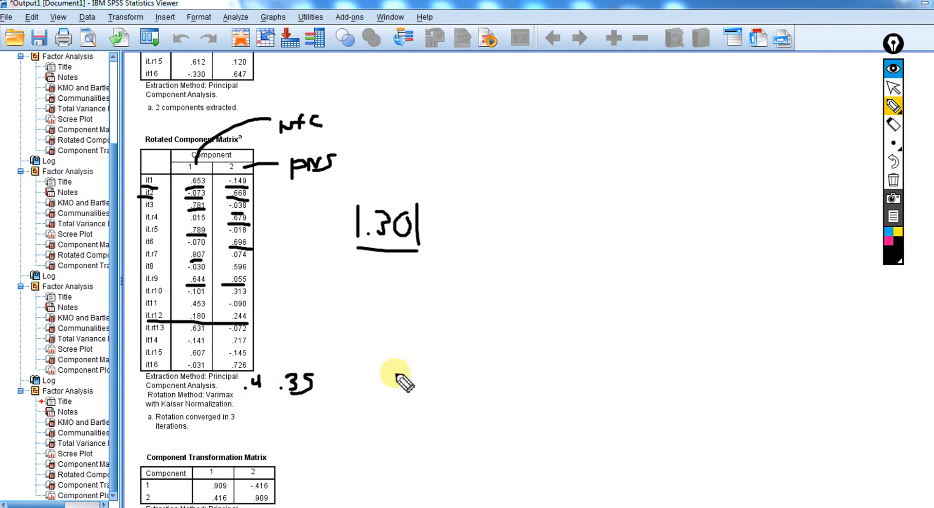
Write |.10| beside the cutoffs .4 and .35, underline those two cutoffs, and put the pen away
drag(400, 361, 403, 398)
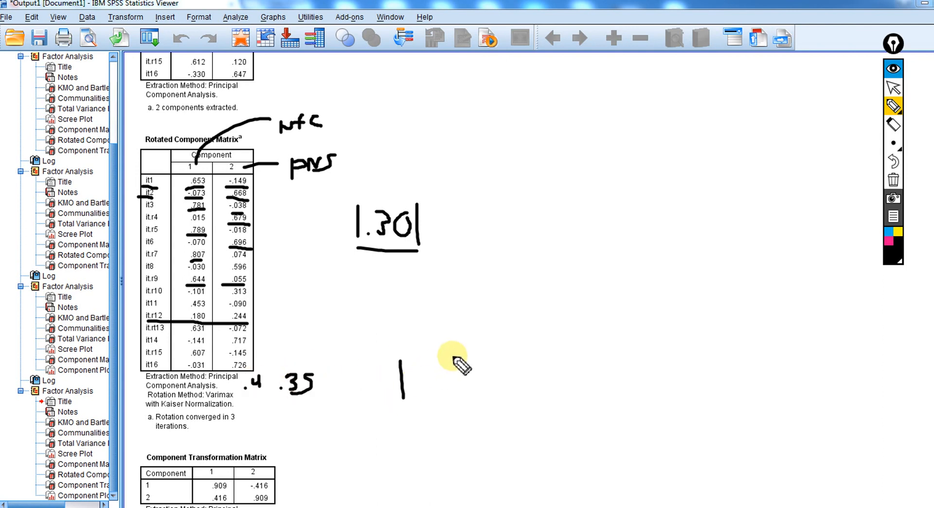
drag(453, 361, 454, 387)
click(413, 393)
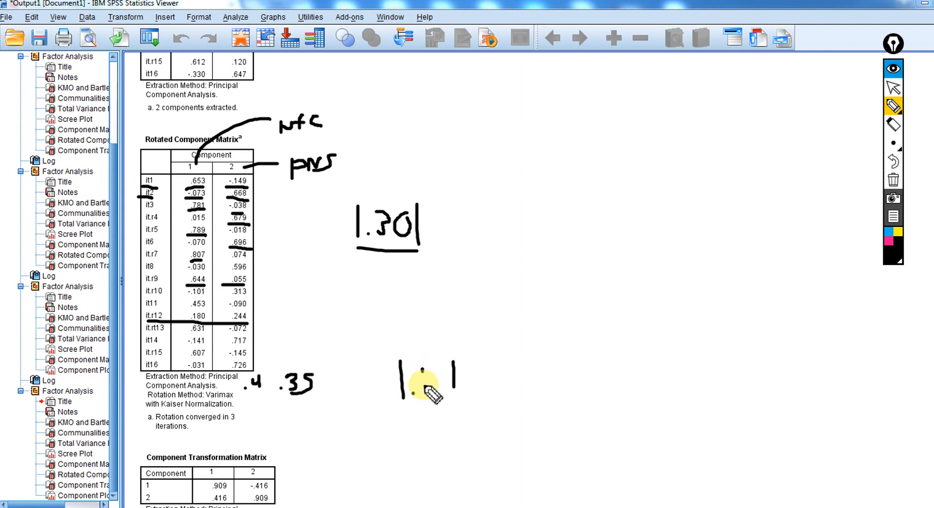
drag(433, 380, 434, 360)
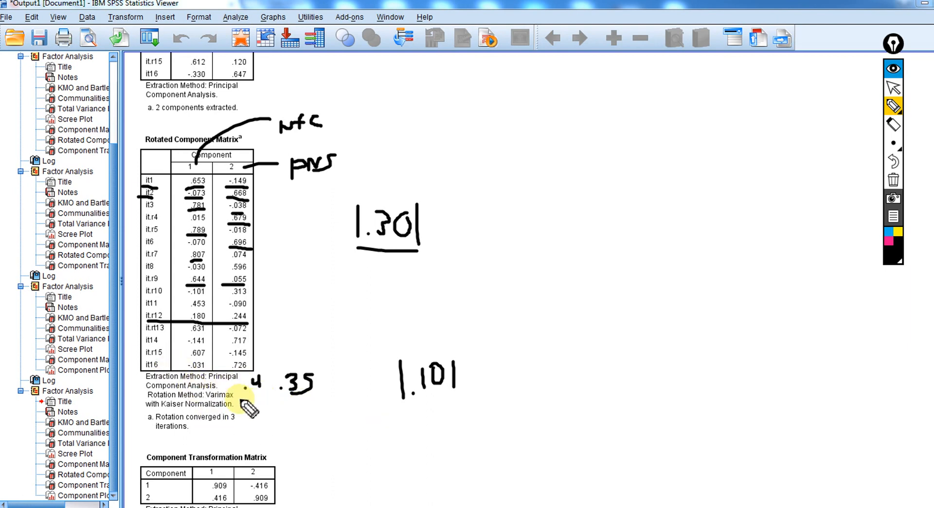
drag(239, 399, 307, 401)
click(412, 392)
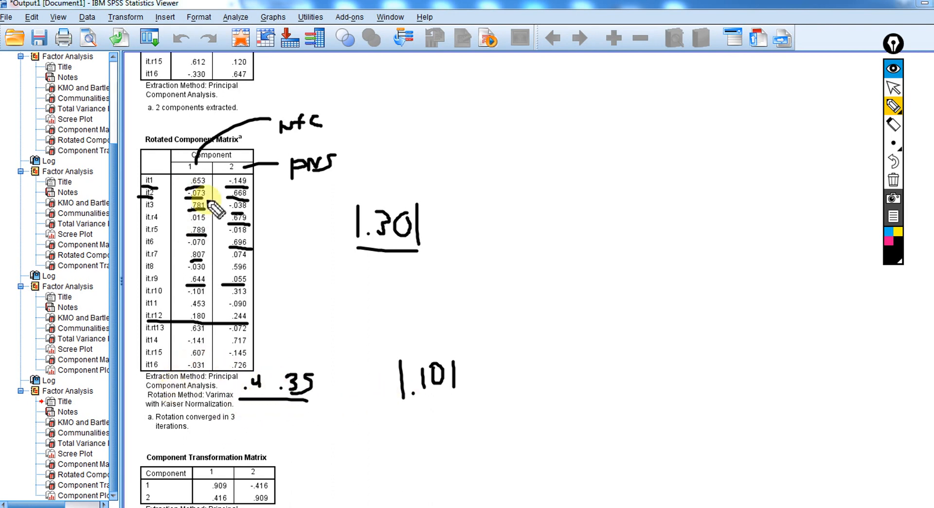
click(893, 91)
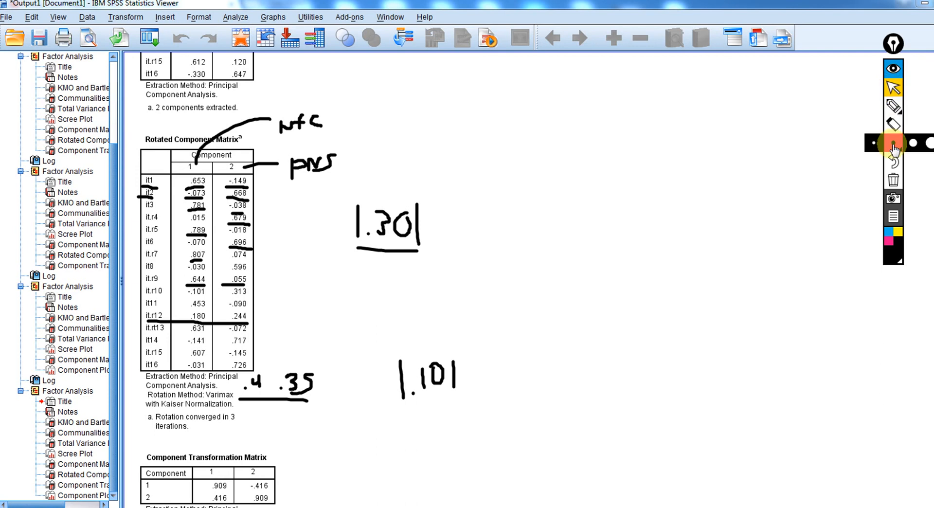
Clear all pen annotations and look back through the factor analysis tables to the first log with the RECODE and FACTOR syntax
click(894, 181)
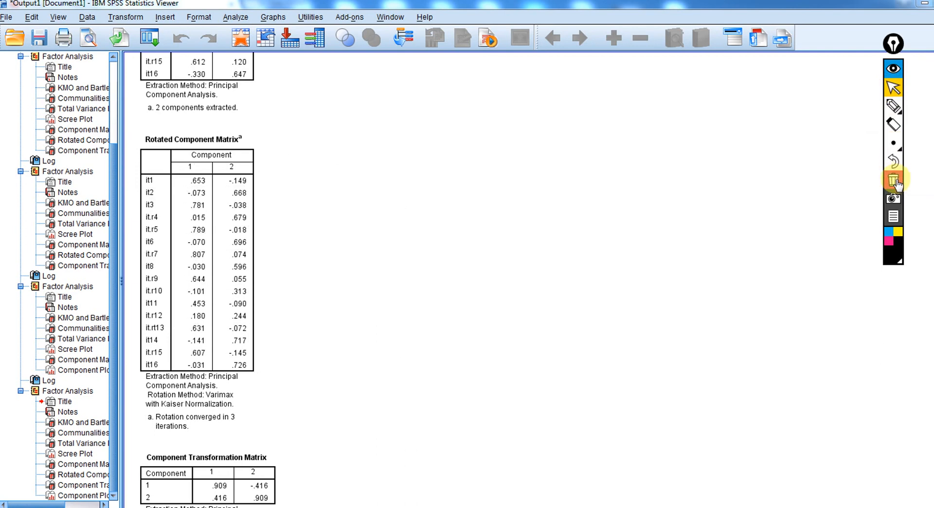
scroll(407, 280, up, 15)
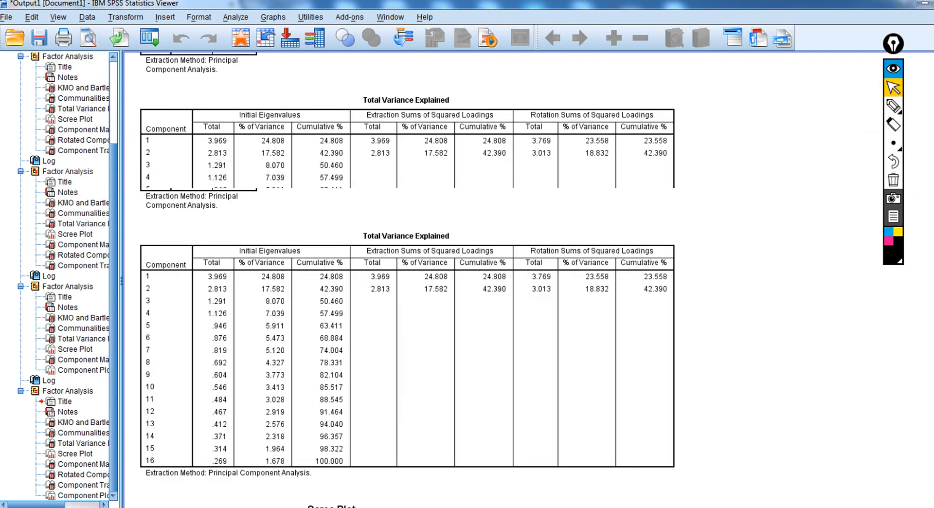
scroll(407, 280, up, 2)
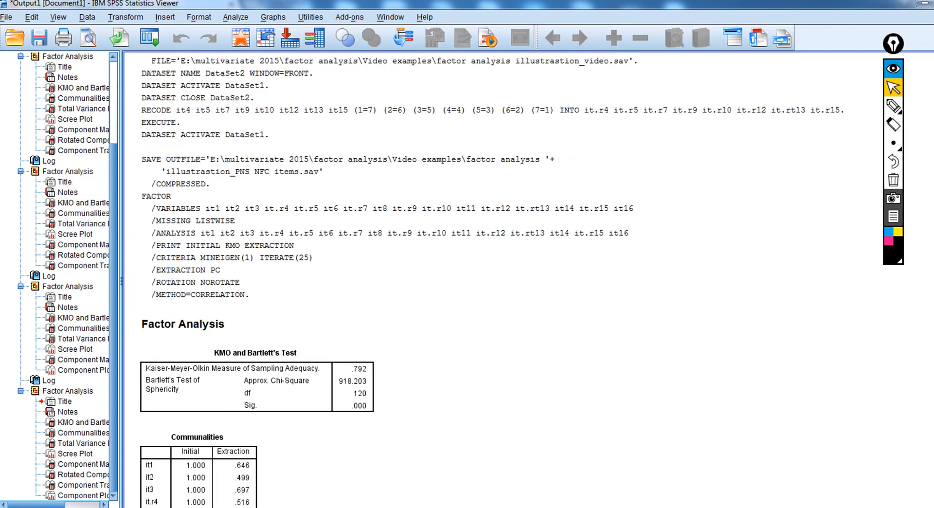
scroll(408, 280, down, 14)
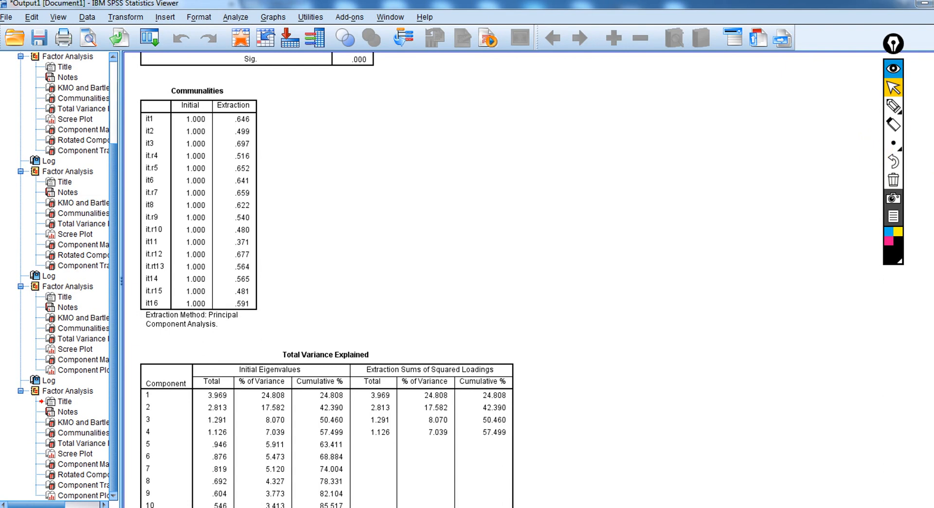
scroll(526, 280, down, 20)
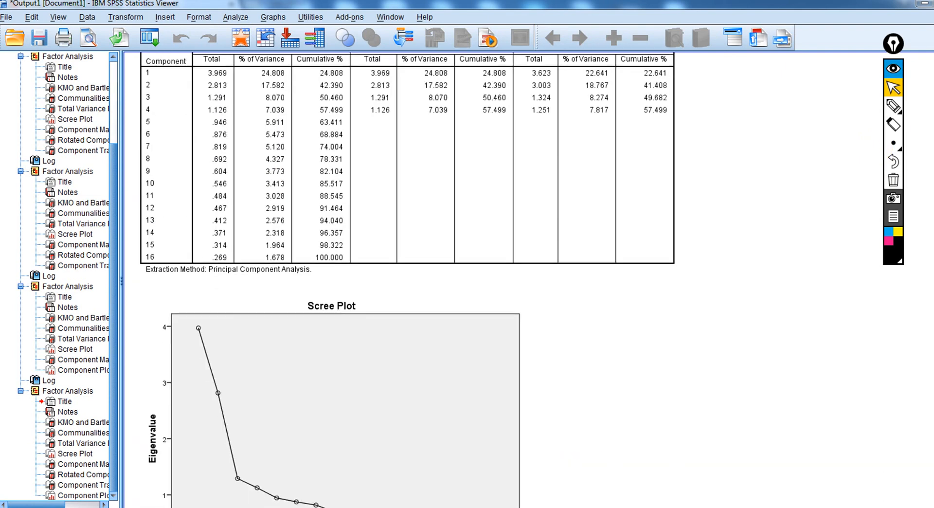
scroll(525, 279, up, 20)
scroll(525, 280, up, 10)
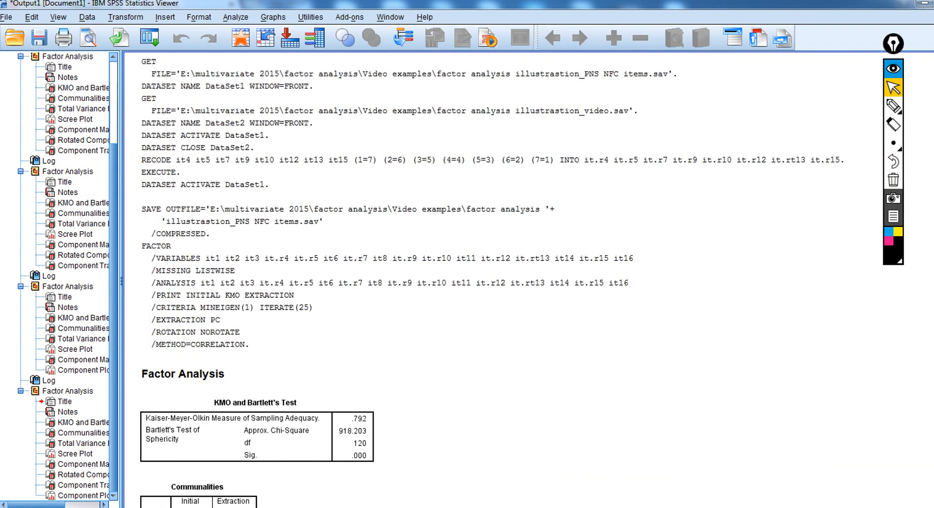
click(752, 161)
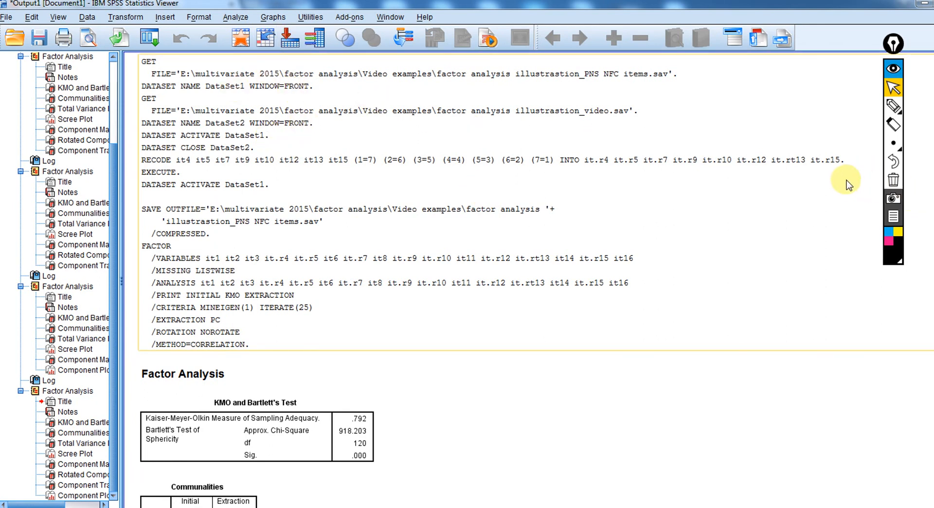
click(710, 379)
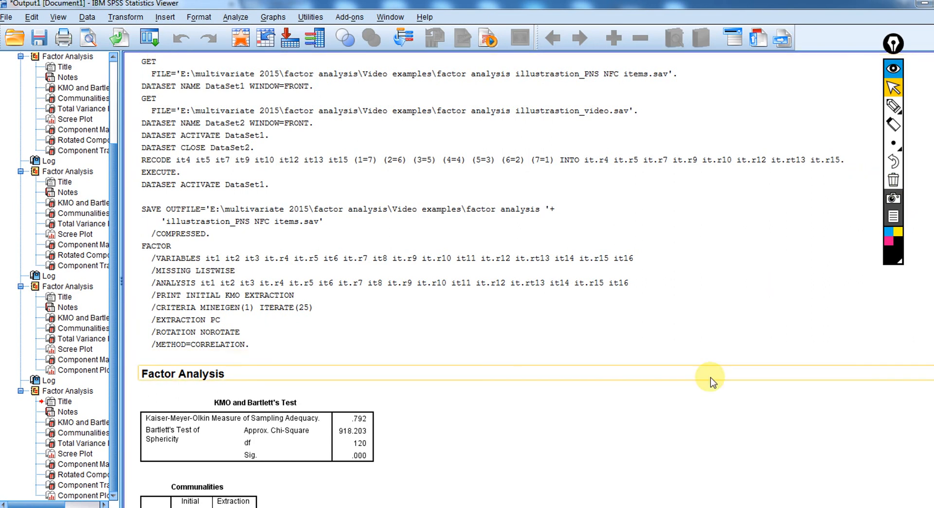